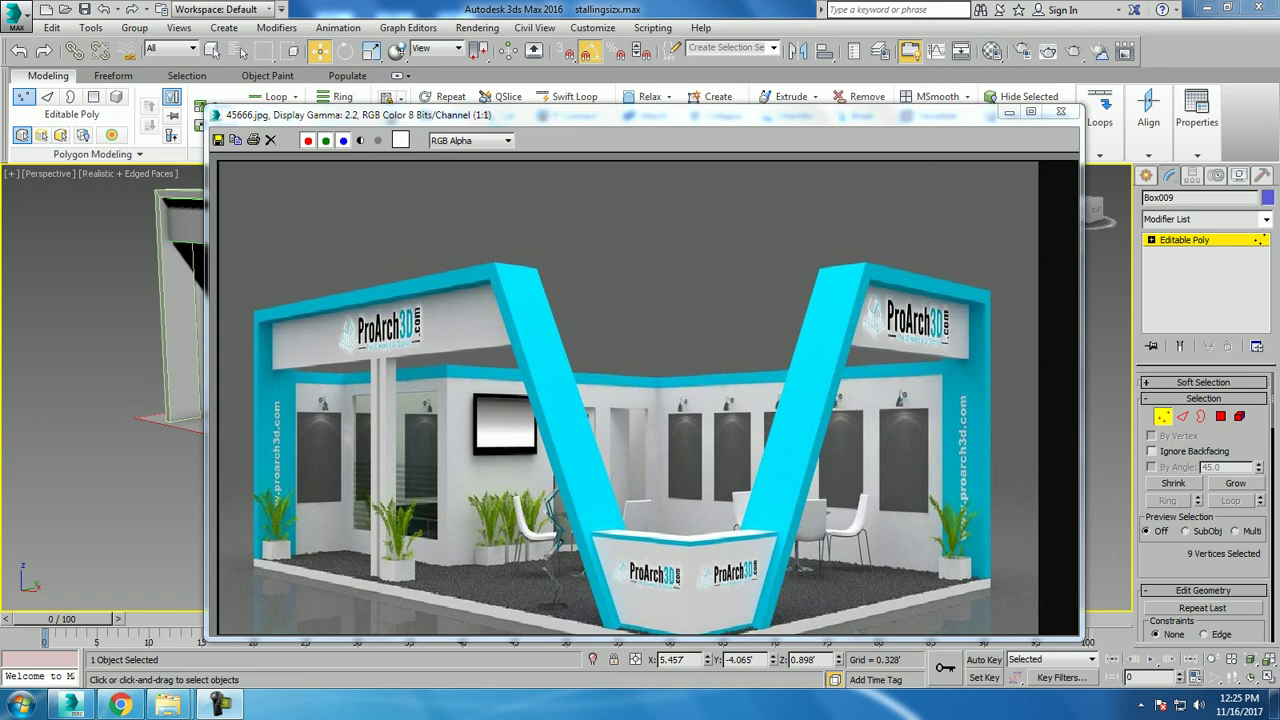
In a new Notepad, write the intro note about modelling and texturing a stall in 3dsmax (Part 3).
key("super+r")
key("Return")
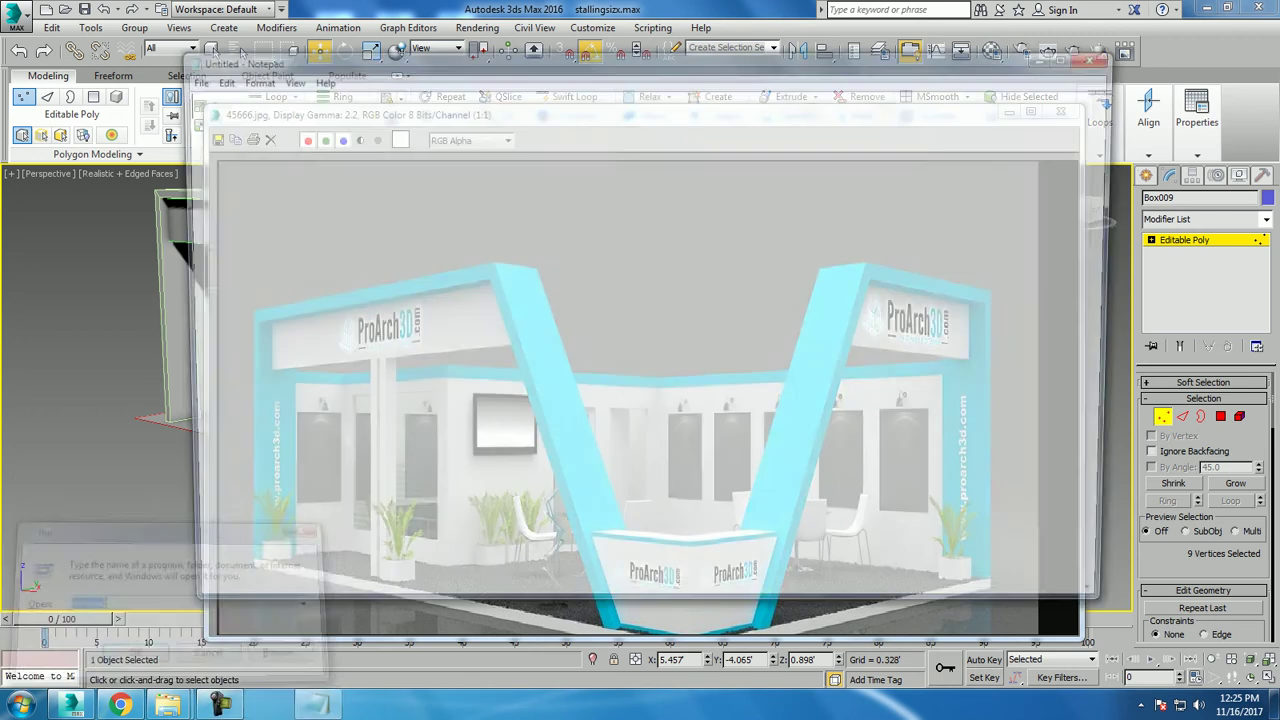
type("In this tutorial we will")
type("ode")
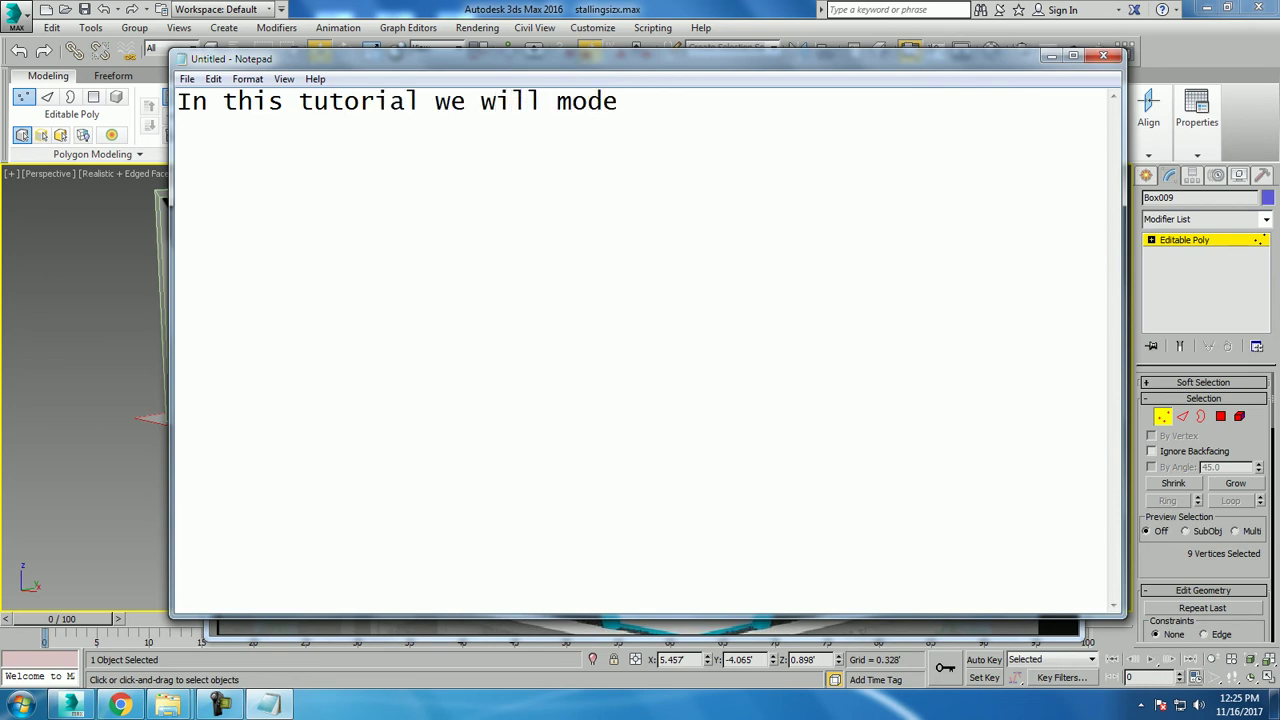
type("nmd")
key("BackSpace")
key("BackSpace")
type("texture a stall in ")
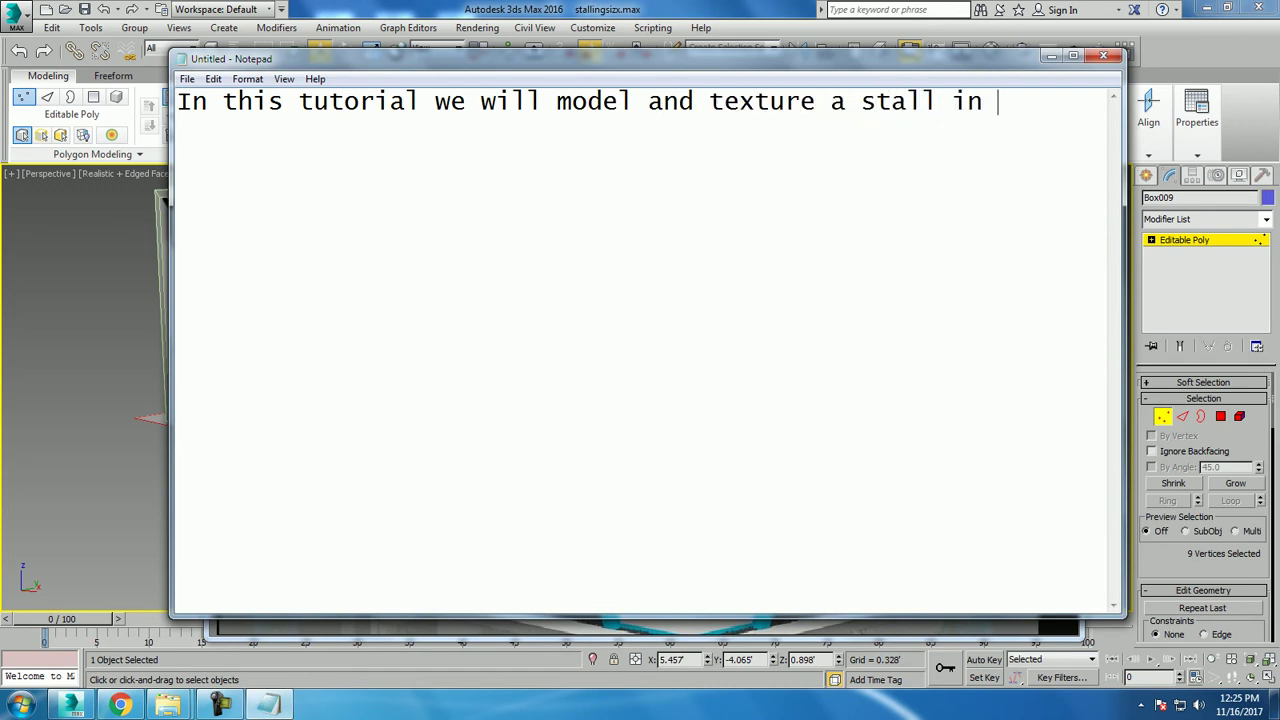
type("3dsmax")
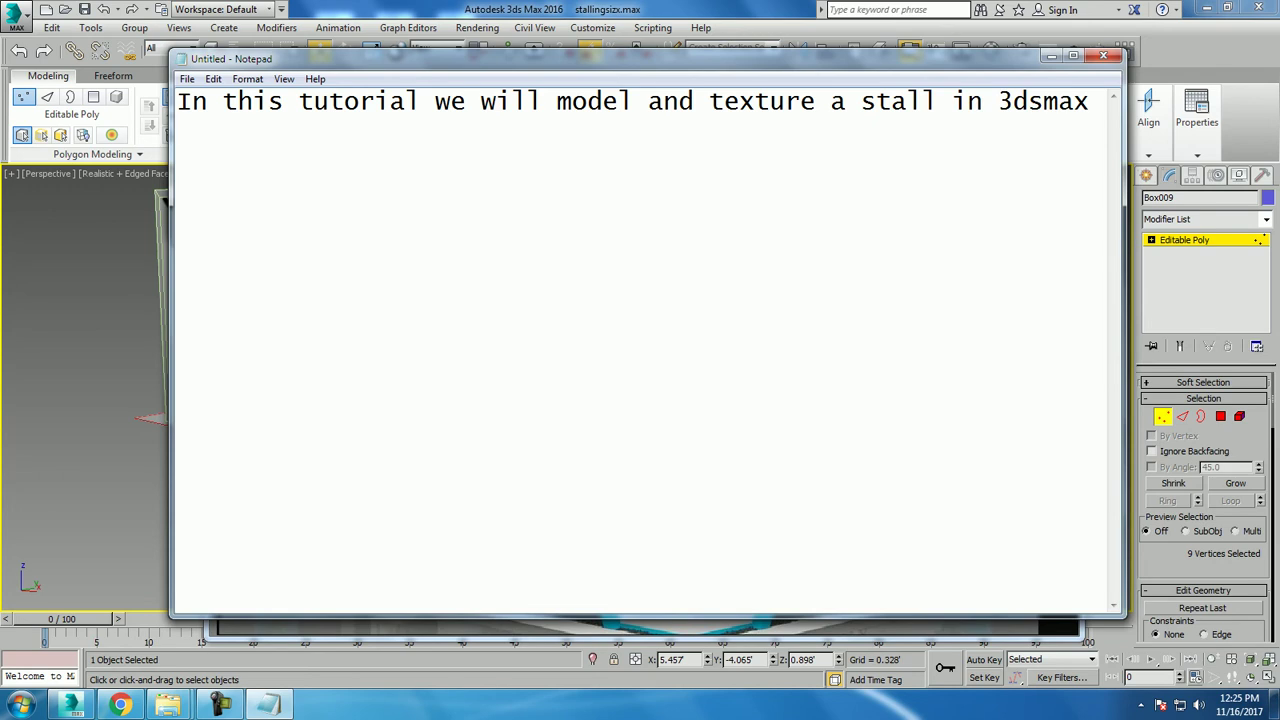
type(" ( Part 3")
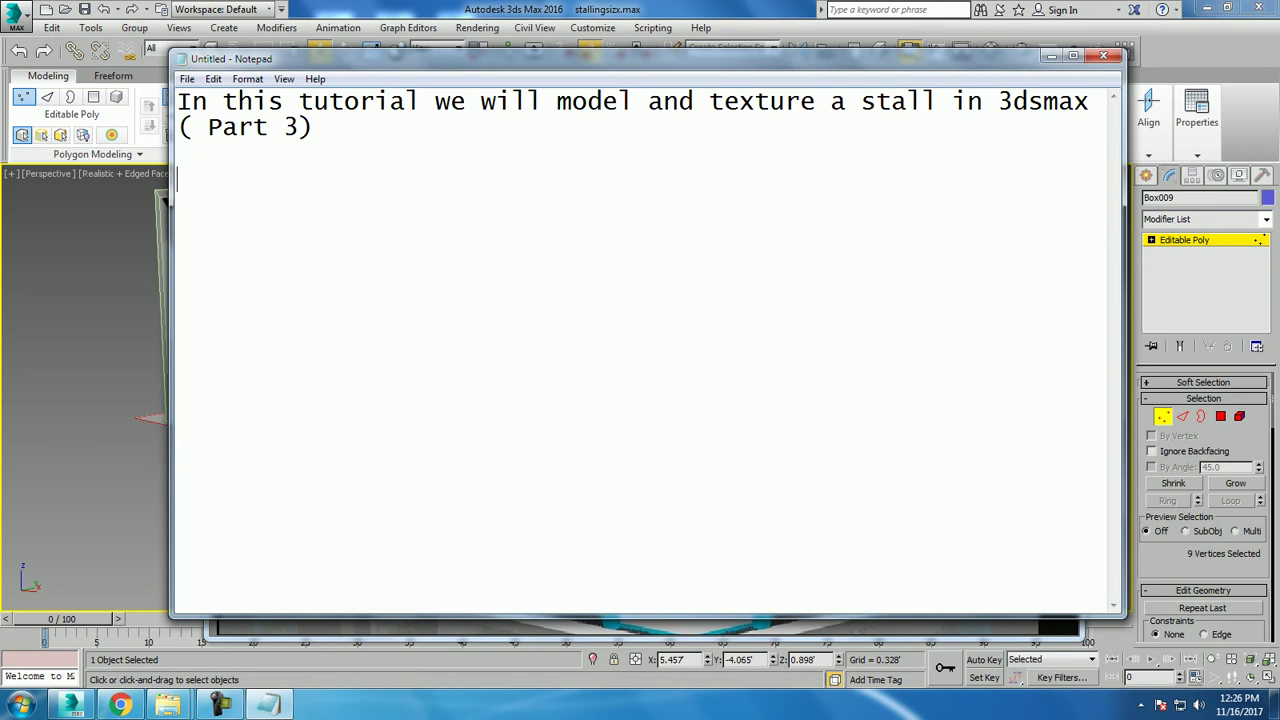
type(")  lets ")
type("get st")
type("arted..")
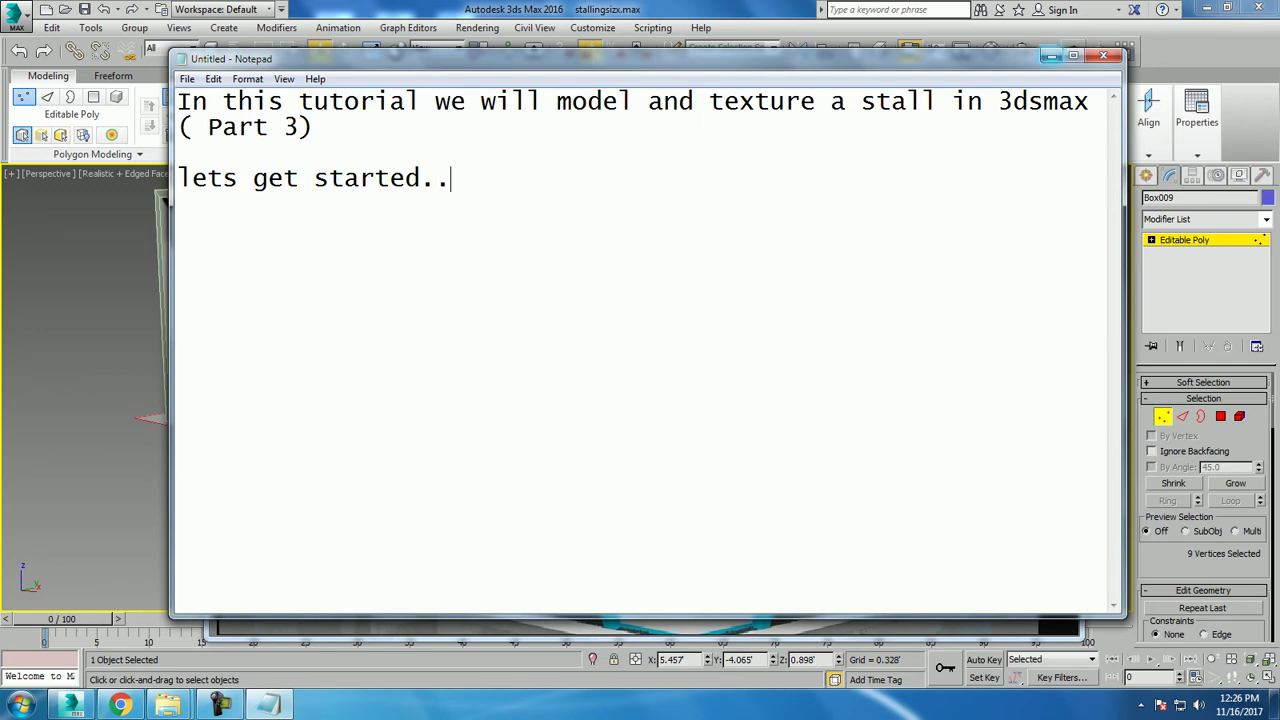
Hide Notepad and place the reference render 45666.jpg at the lower right of the screen.
left_click(1051, 55)
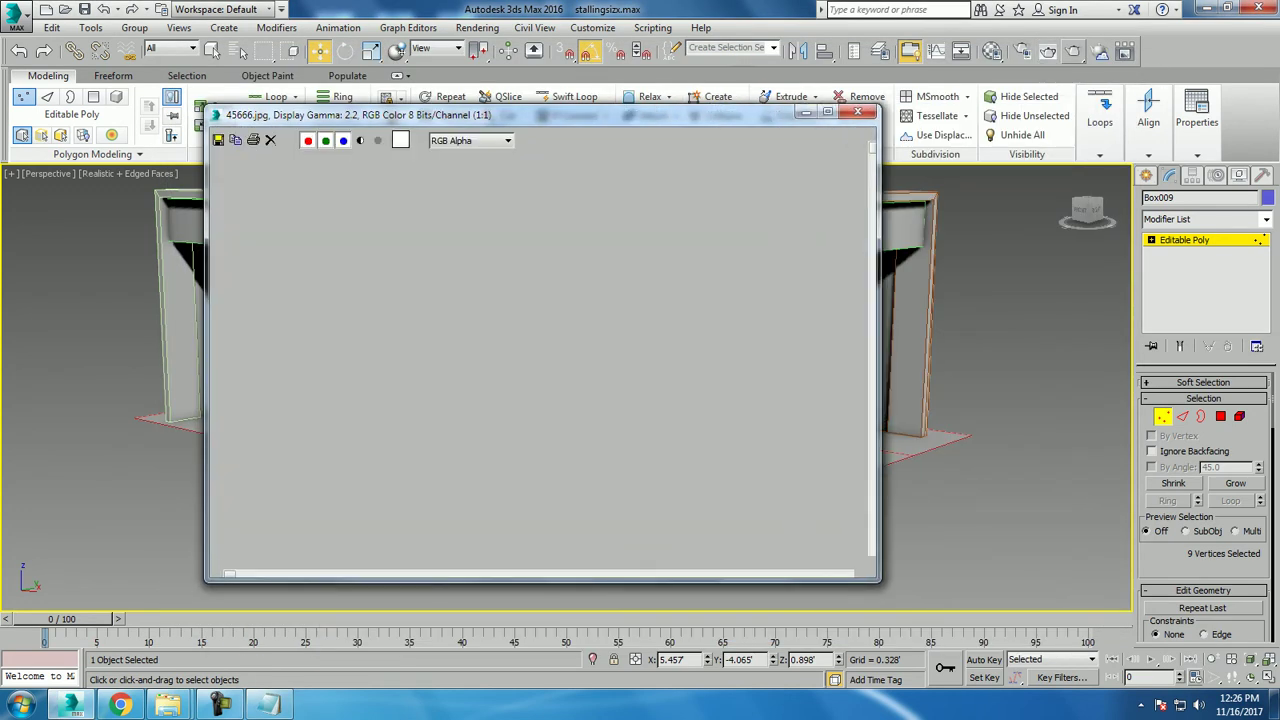
scroll(542, 360, "up", 1)
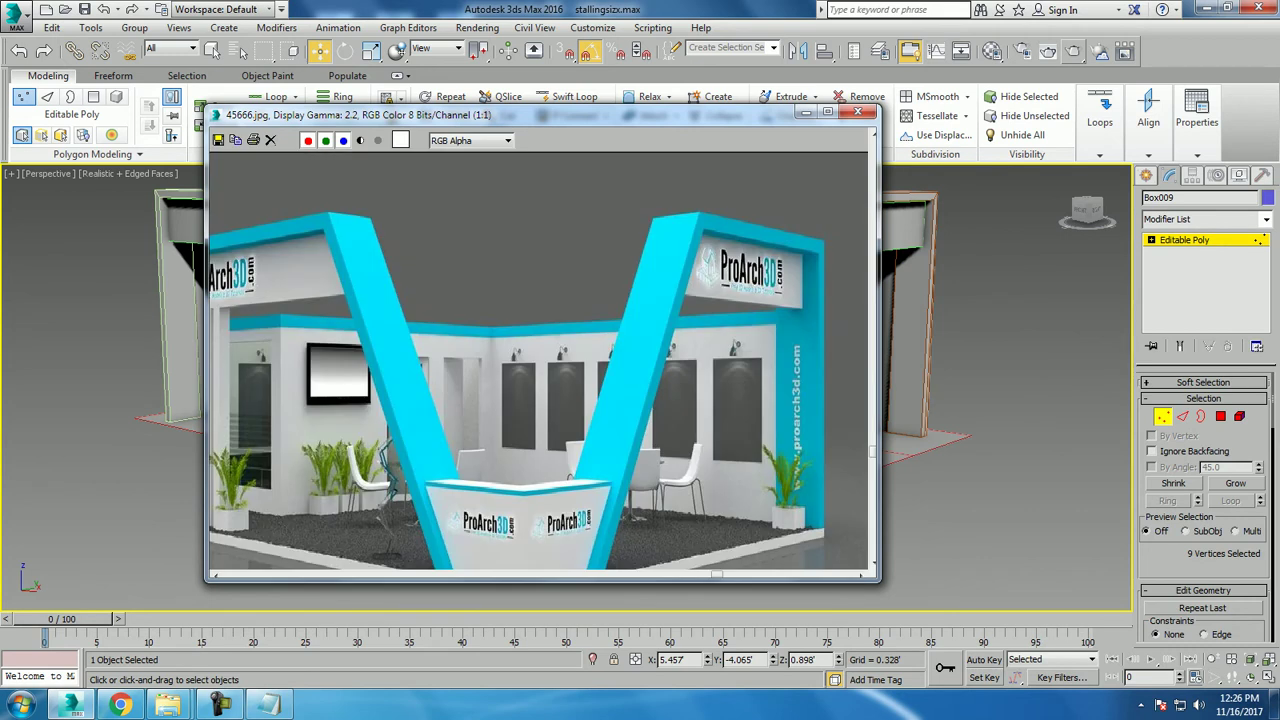
left_click_drag(450, 114, 1000, 228)
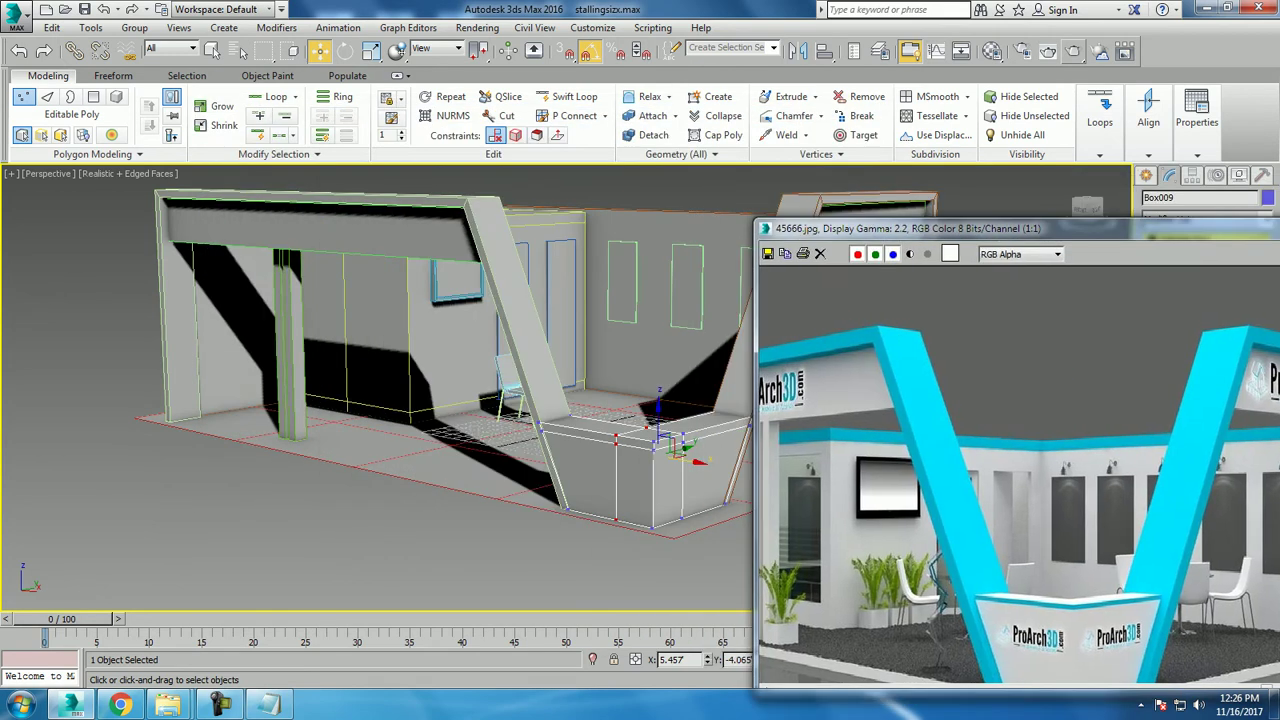
left_click_drag(1080, 228, 1093, 323)
Select the chair group, centre it in the view and show the Create panel primitives.
left_click(1185, 240)
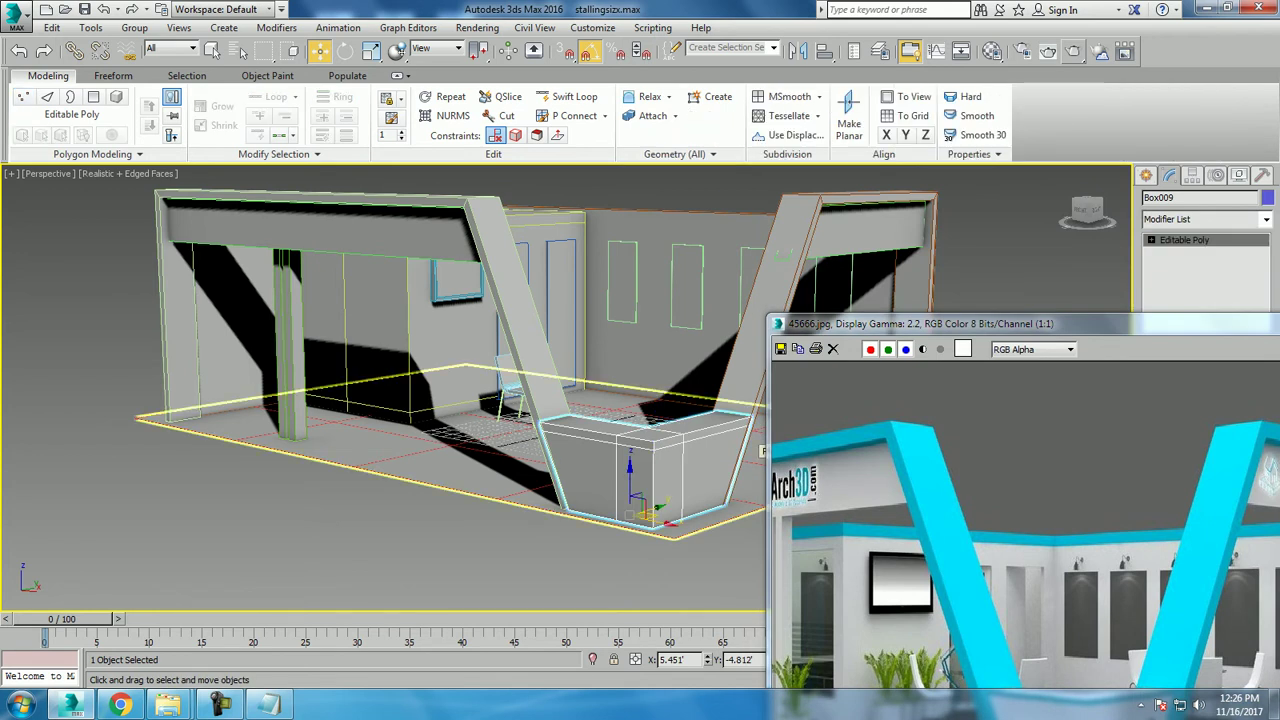
scroll(390, 360, "up", 3)
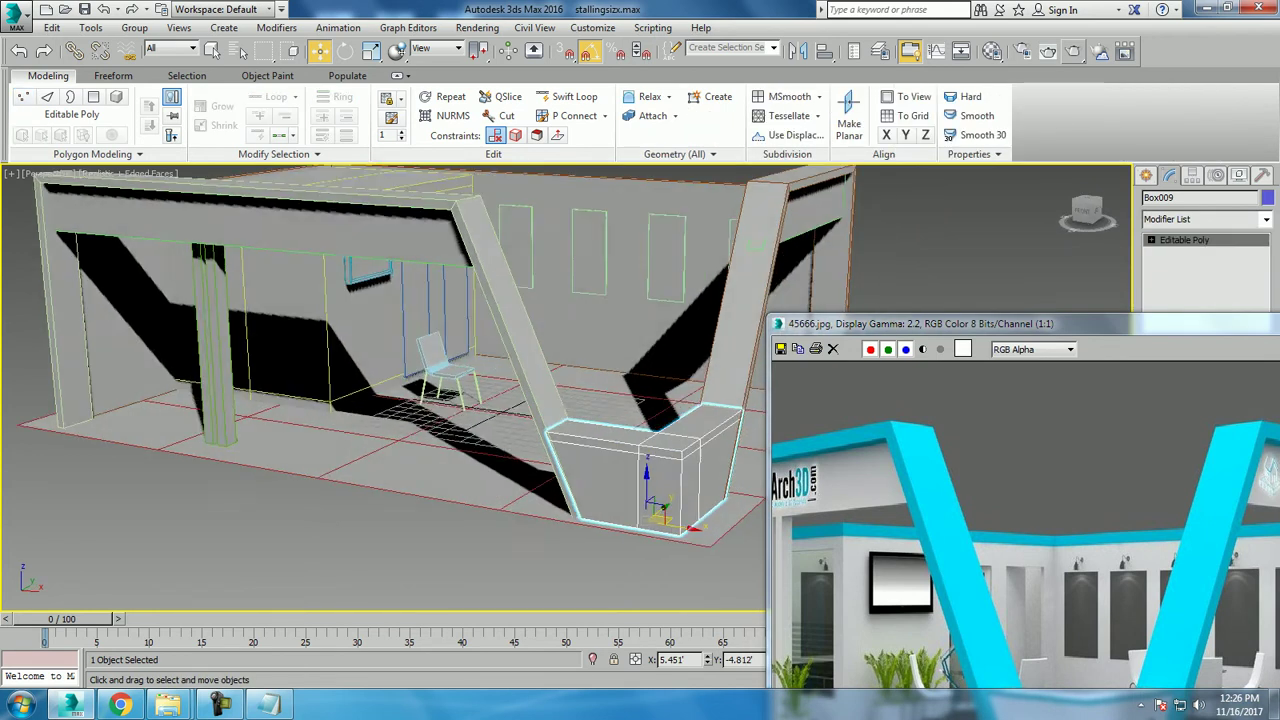
scroll(390, 360, "up", 3)
left_click(385, 350)
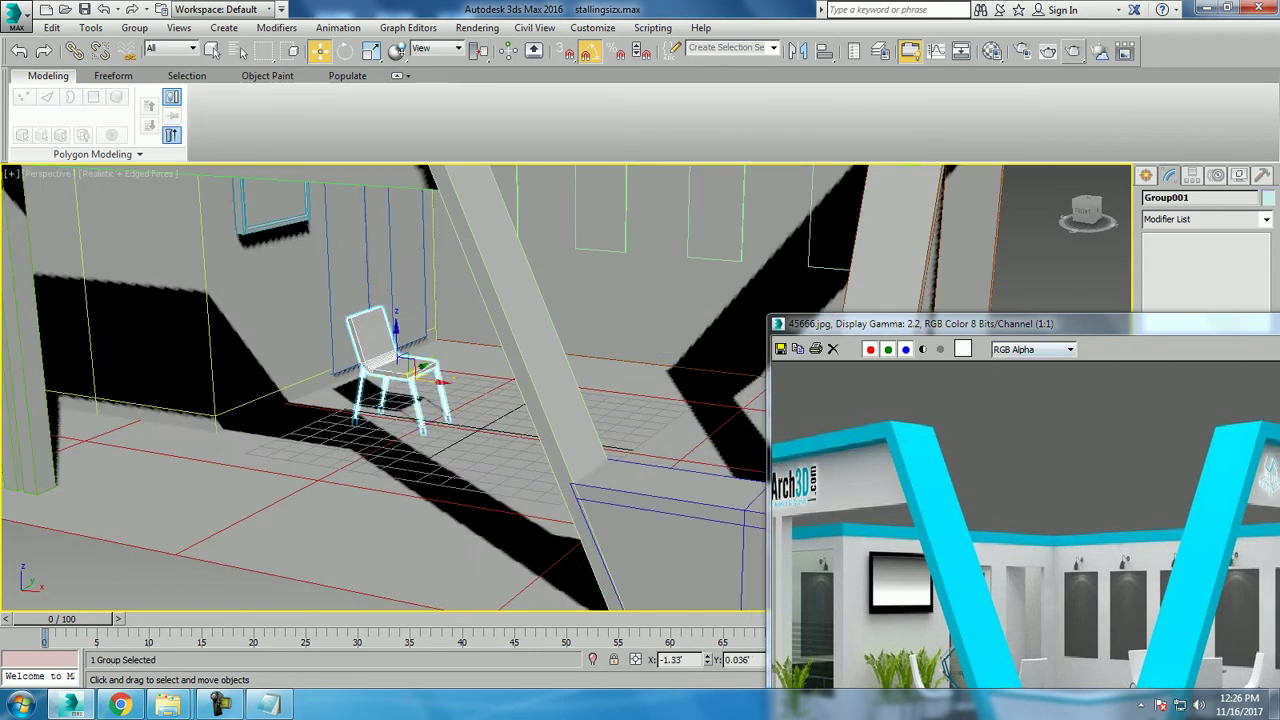
left_click_drag(1000, 323, 870, 188)
middle_click_drag(400, 450, 265, 450)
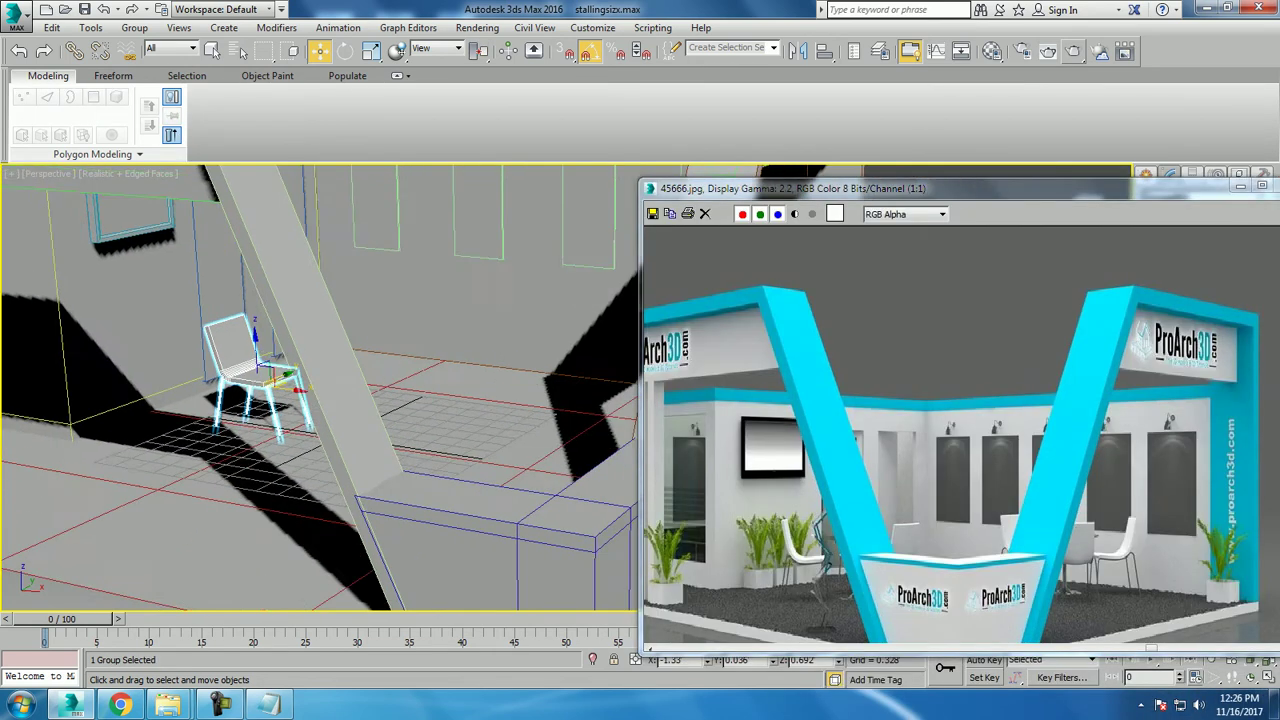
scroll(265, 380, "down", 3)
left_click_drag(870, 188, 858, 386)
left_click(1146, 175)
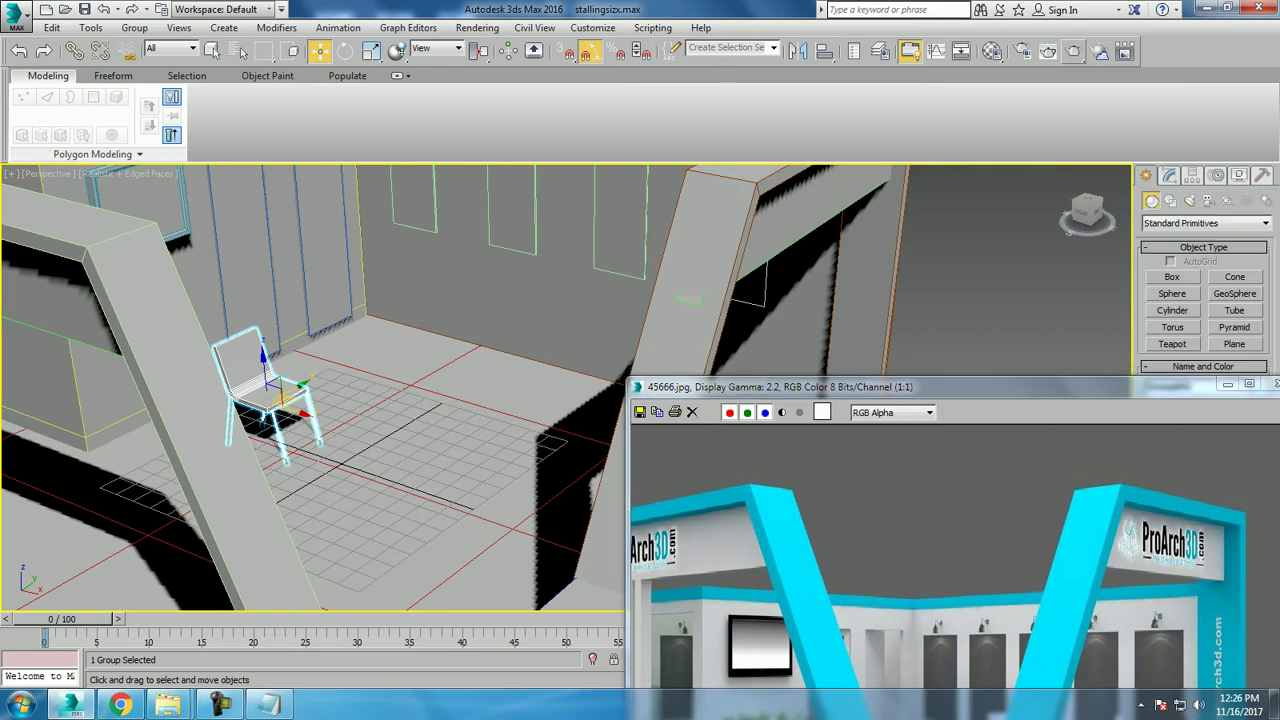
Draw a thin Cylinder in the Top view on the floor beside the chair.
left_click(1172, 310)
key("alt+w")
key("alt+w")
middle_click_drag(720, 280, 223, 327)
left_click_drag(359, 324, 407, 340)
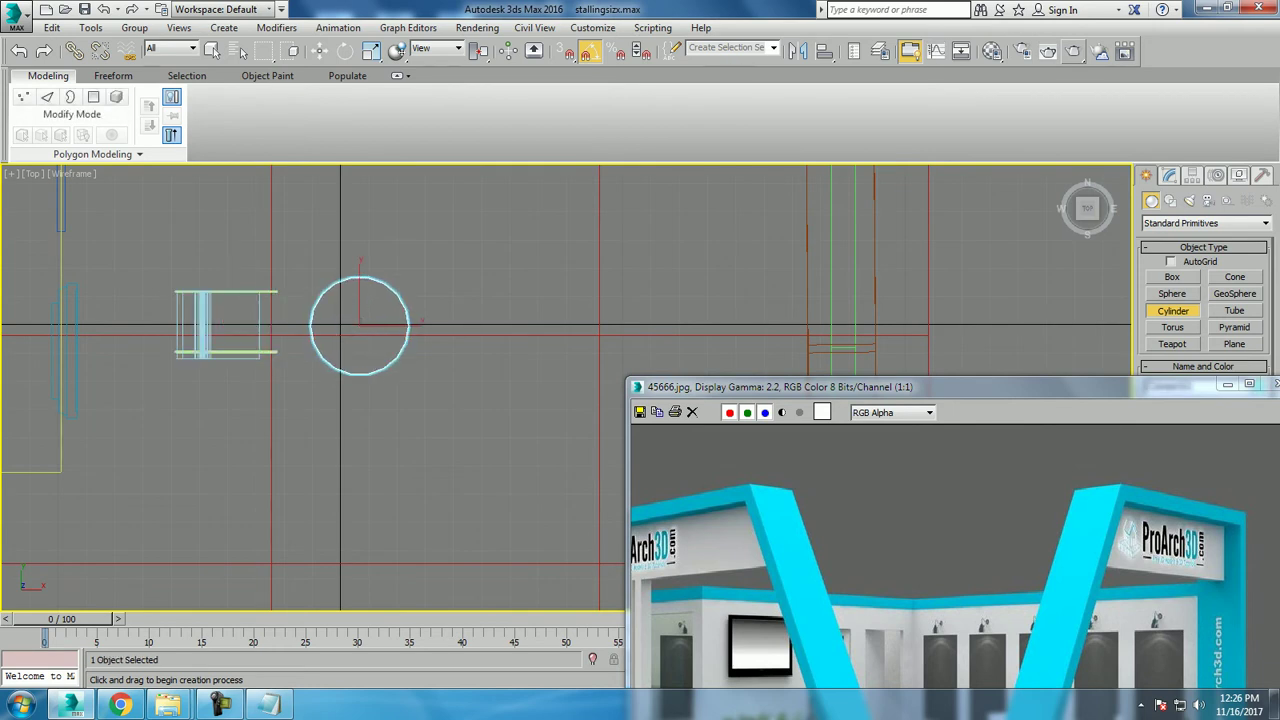
key("alt+w")
key("w")
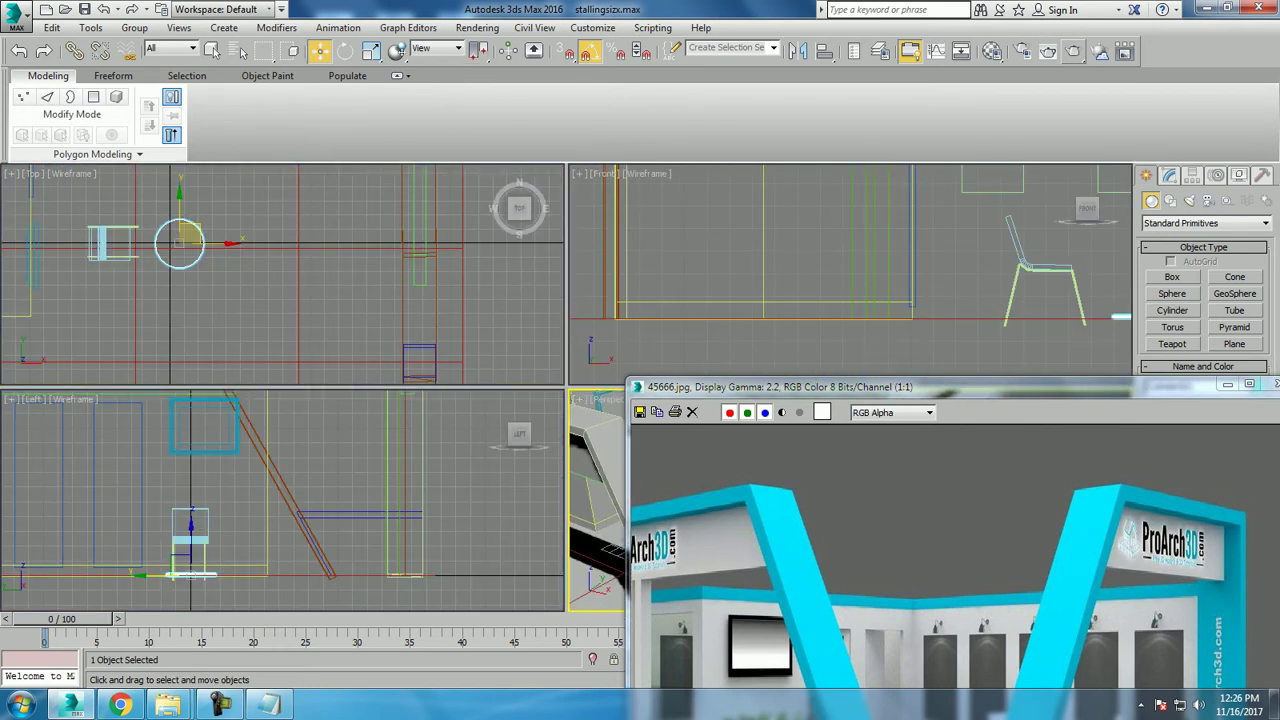
key("alt+w")
key("z")
scroll(560, 390, "down", 5)
middle_click_drag(560, 390, 560, 330, "alt")
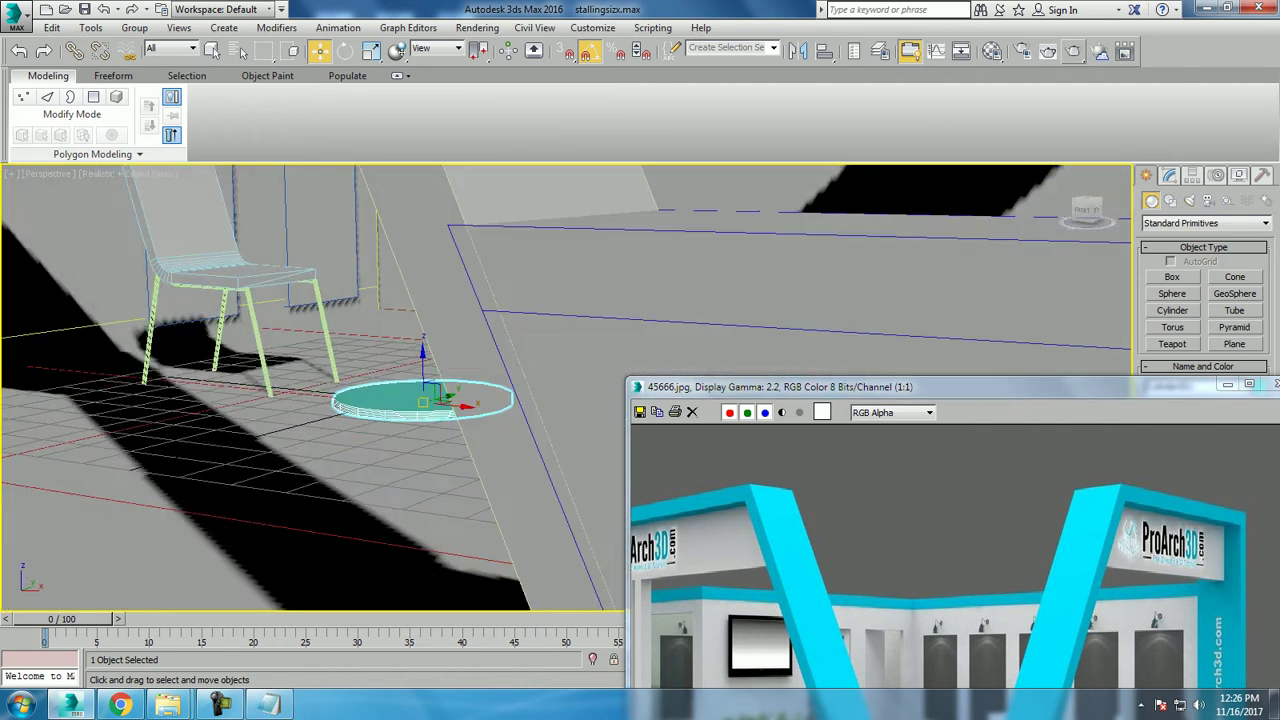
Set the cylinder to 1 height segment and 24 sides.
left_click(1169, 175)
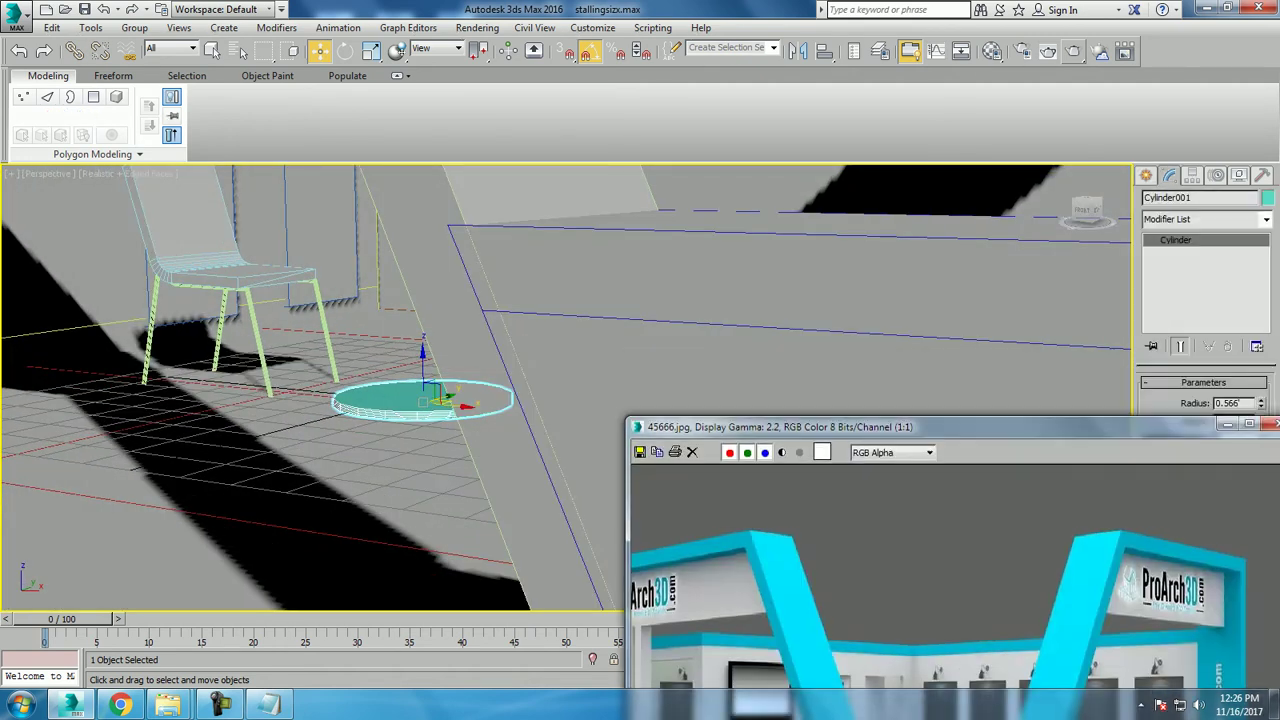
left_click_drag(760, 426, 170, 576)
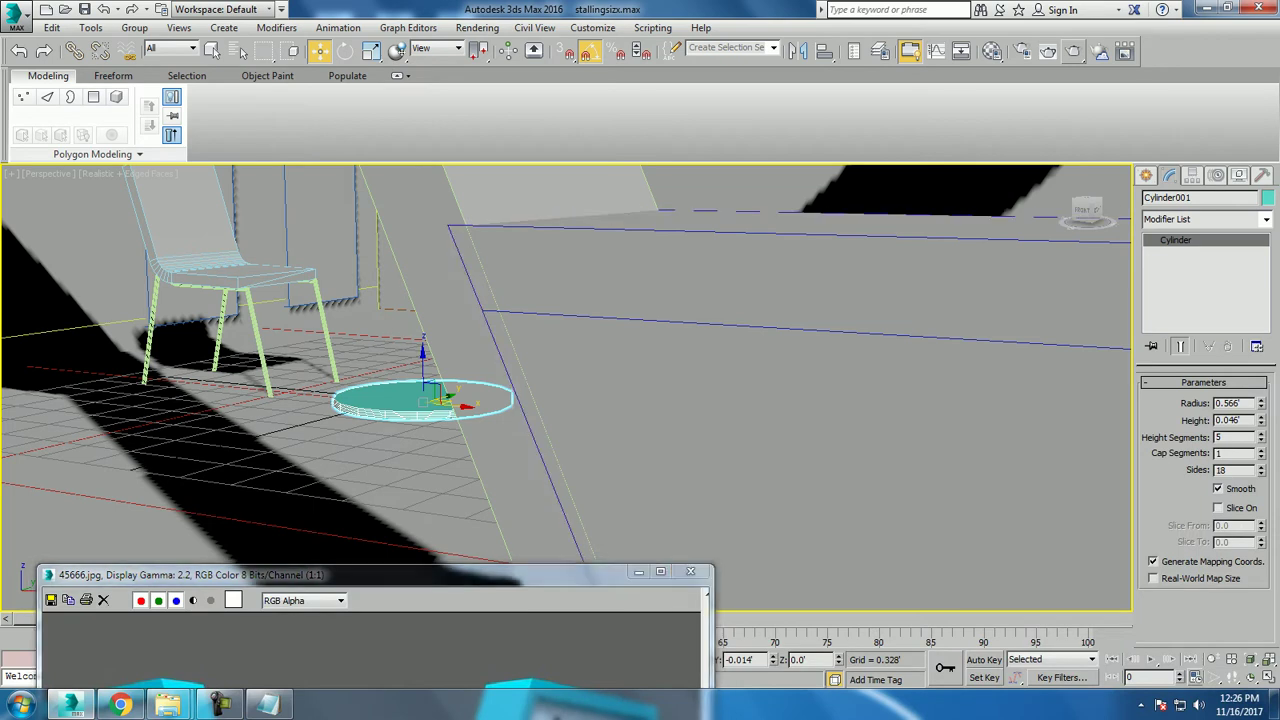
middle_click_drag(560, 390, 600, 360, "alt")
scroll(440, 400, "down", 2)
scroll(298, 445, "up", 3)
scroll(298, 445, "up", 1)
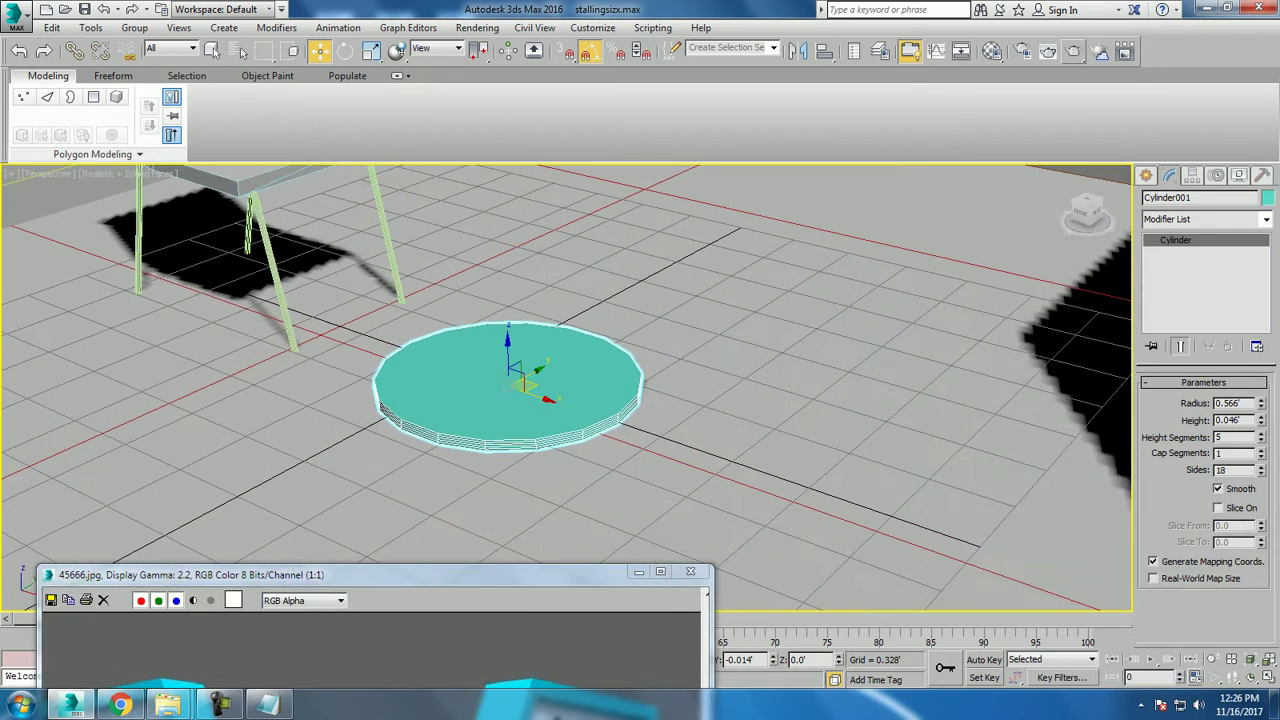
right_click(1261, 437)
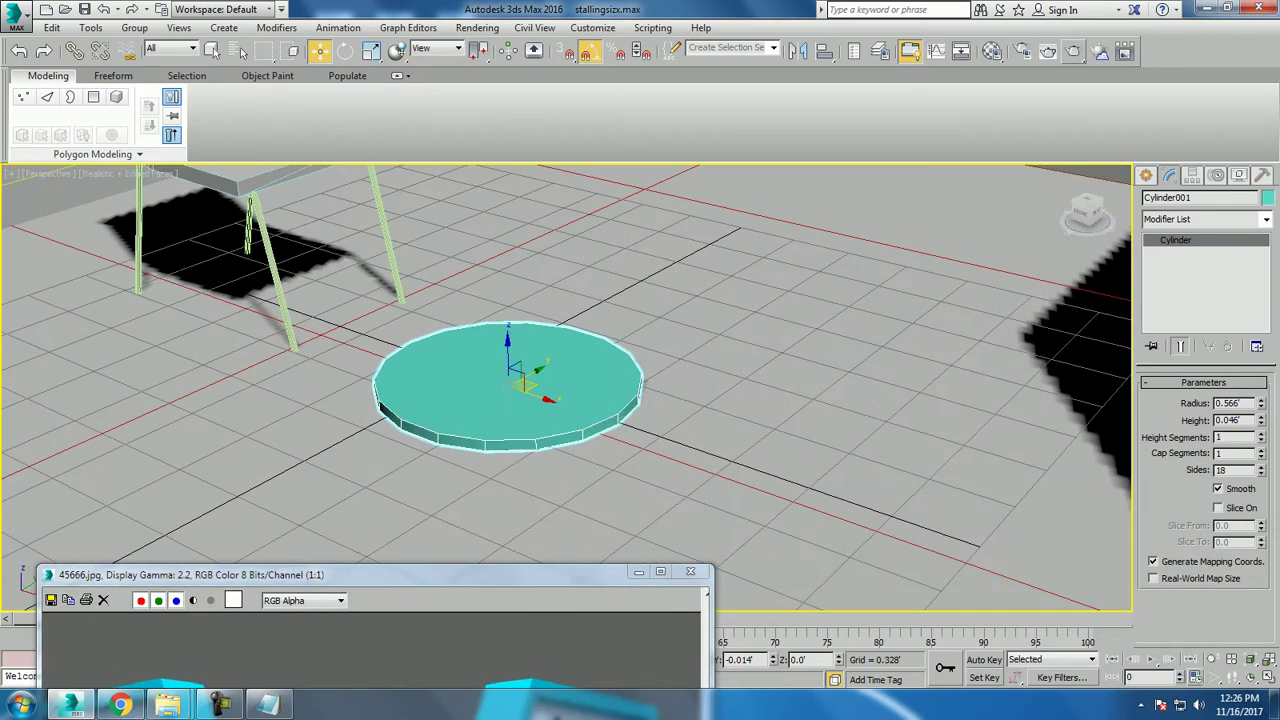
left_click_drag(1261, 469, 1261, 450)
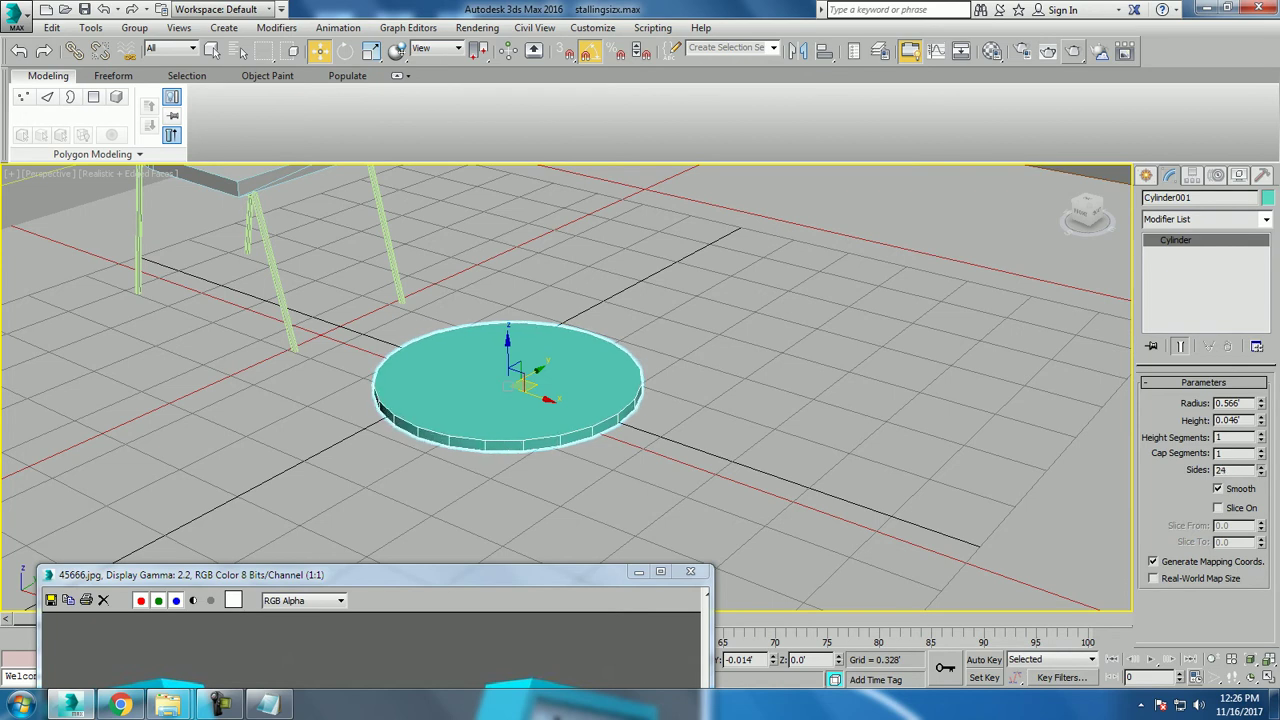
Raise the cylinder to Z 0.621 as a table top.
mouse_move(200, 574)
left_mouse_down()
mouse_move(474, 366)
mouse_move(640, 170)
mouse_move(205, 496)
left_mouse_up()
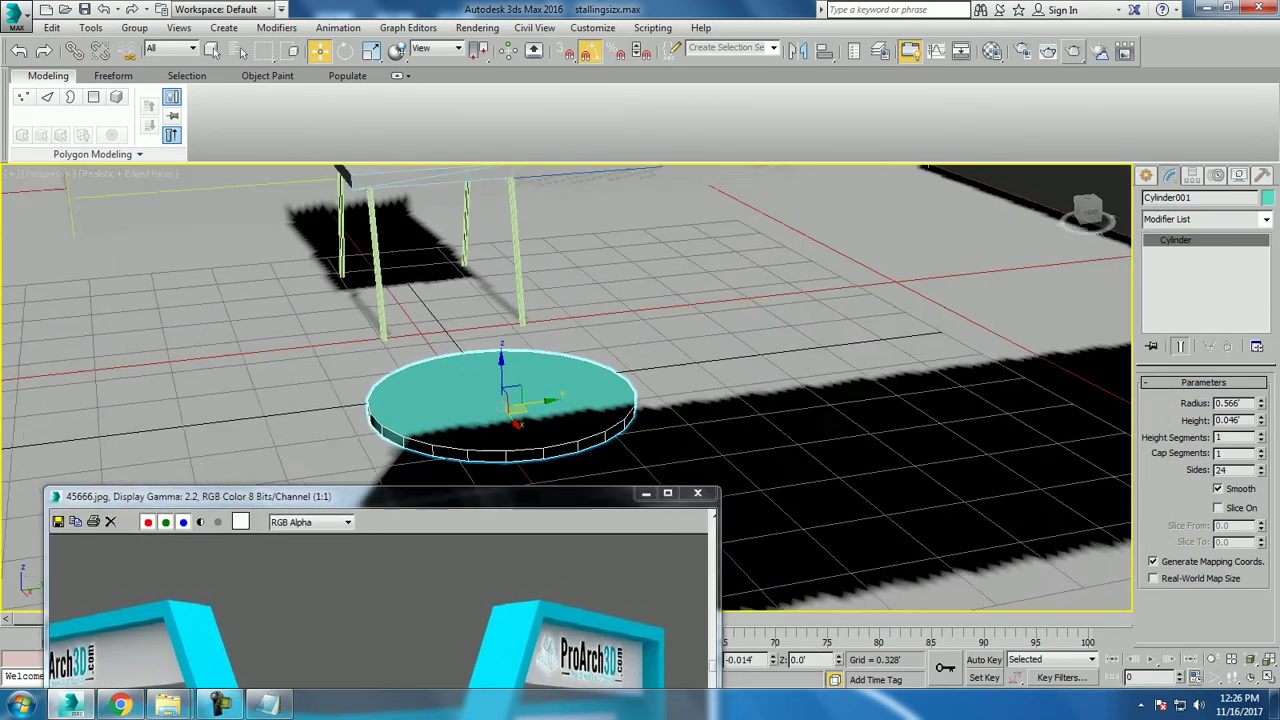
type("0.621")
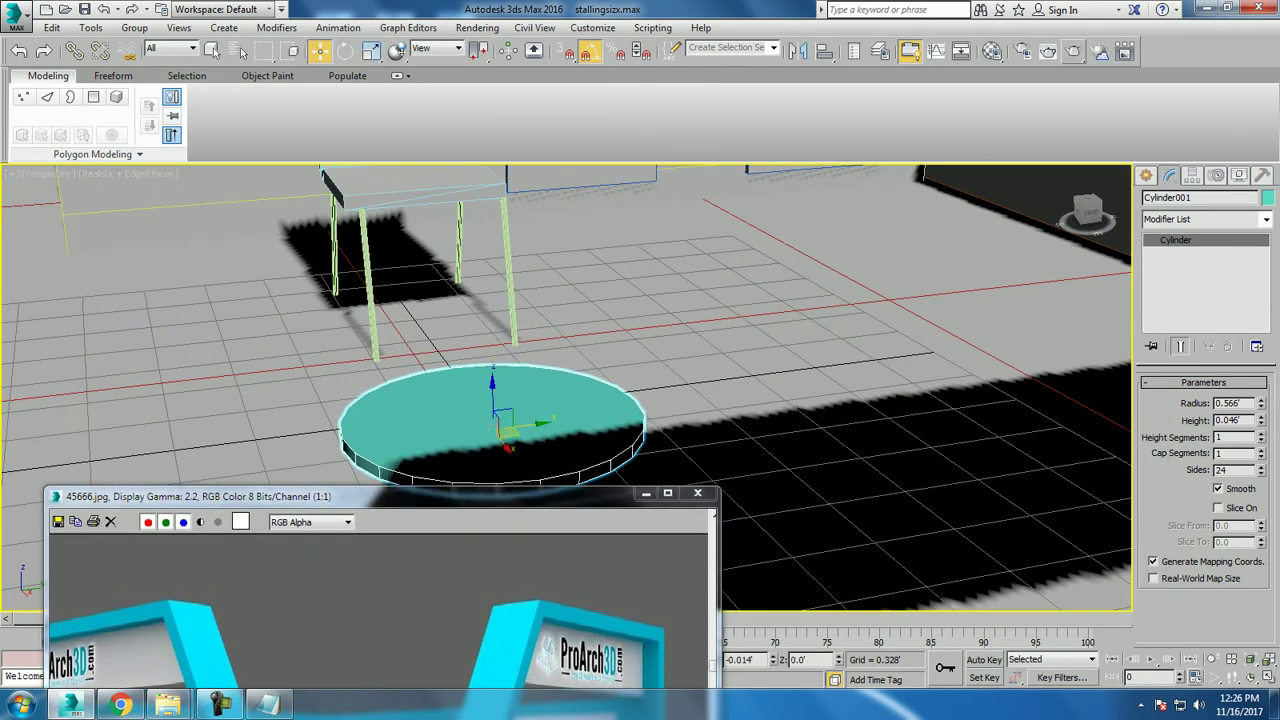
key("Return")
mouse_move(560, 390)
middle_mouse_down("alt")
mouse_move(640, 380)
mouse_move(710, 400)
mouse_move(710, 440)
mouse_move(680, 370)
middle_mouse_up("alt")
mouse_move(200, 496)
left_mouse_down()
mouse_move(325, 274)
mouse_move(250, 459)
left_mouse_up()
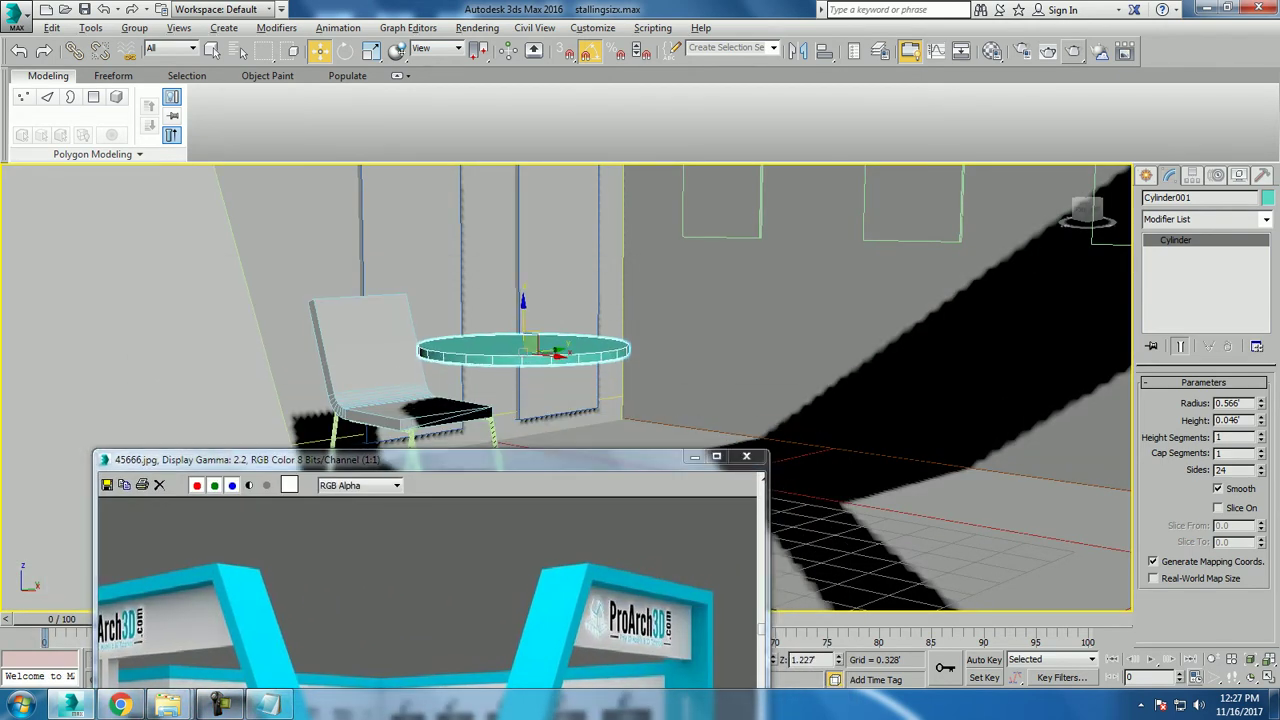
middle_click_drag(530, 342, 524, 354, "alt")
Isolate the tabletop cylinder and convert it to an Editable Poly.
right_click(524, 354)
mouse_move(596, 517)
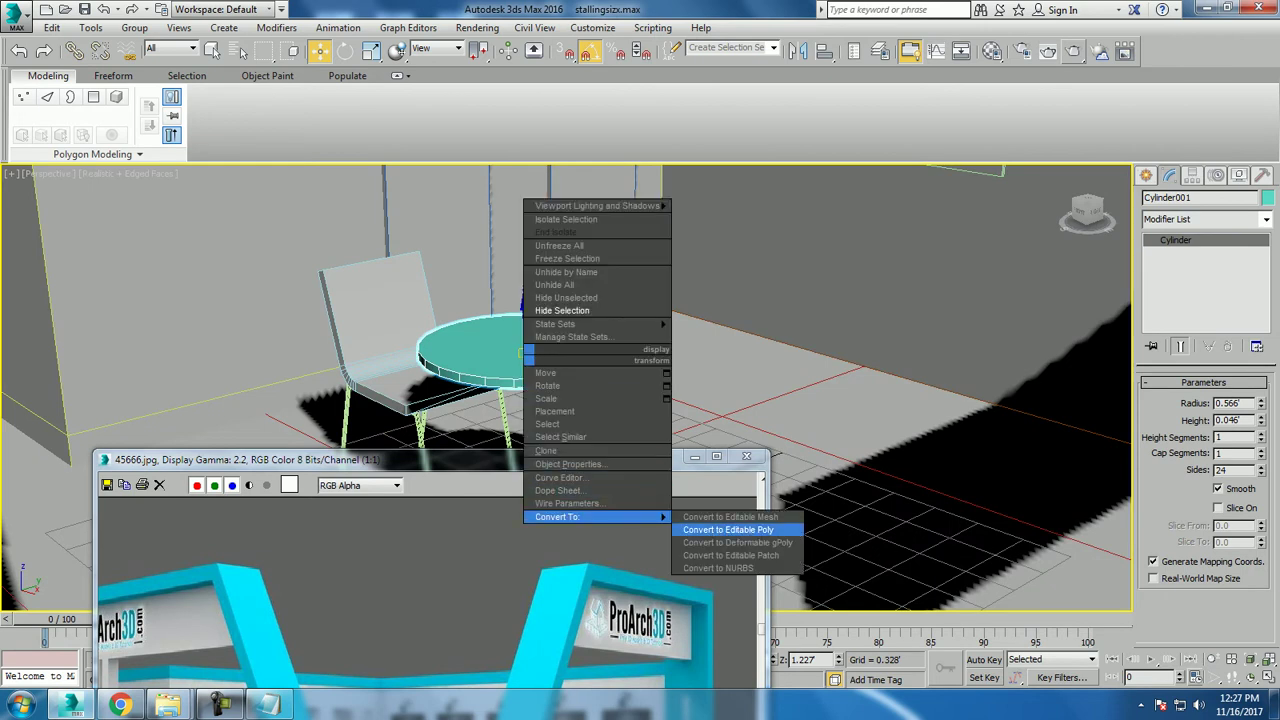
left_click(728, 529)
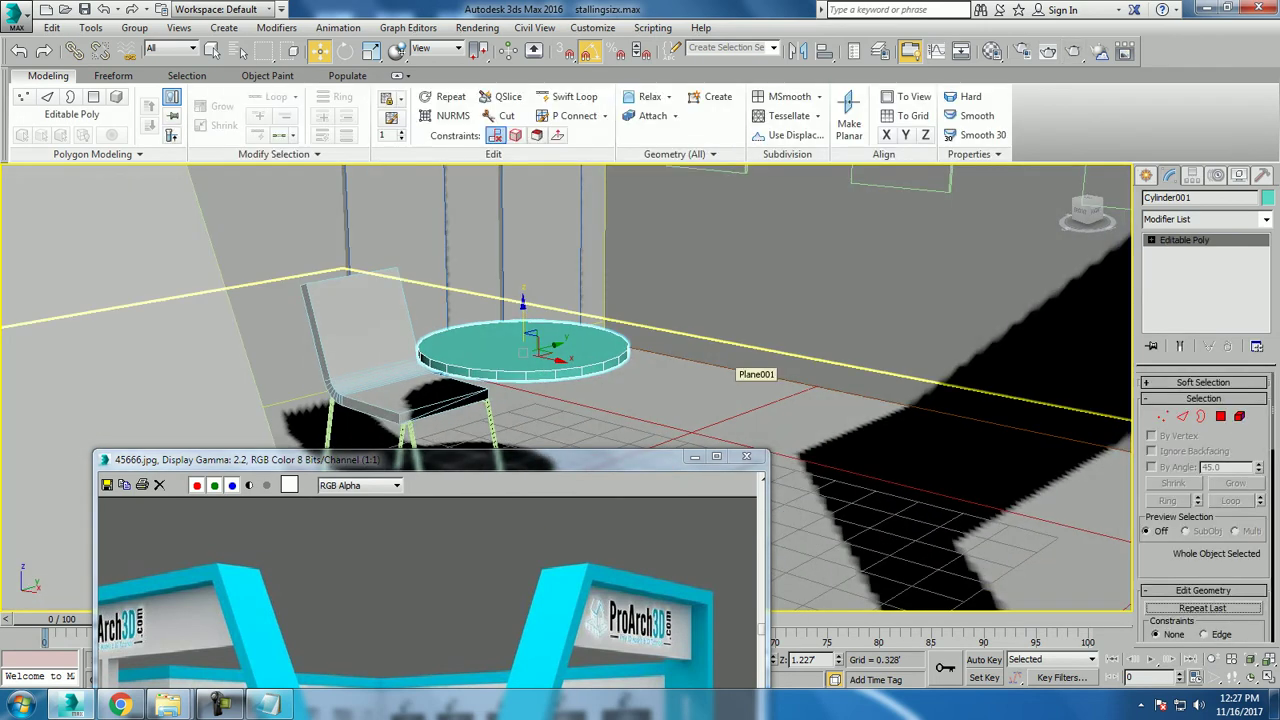
right_click(587, 345)
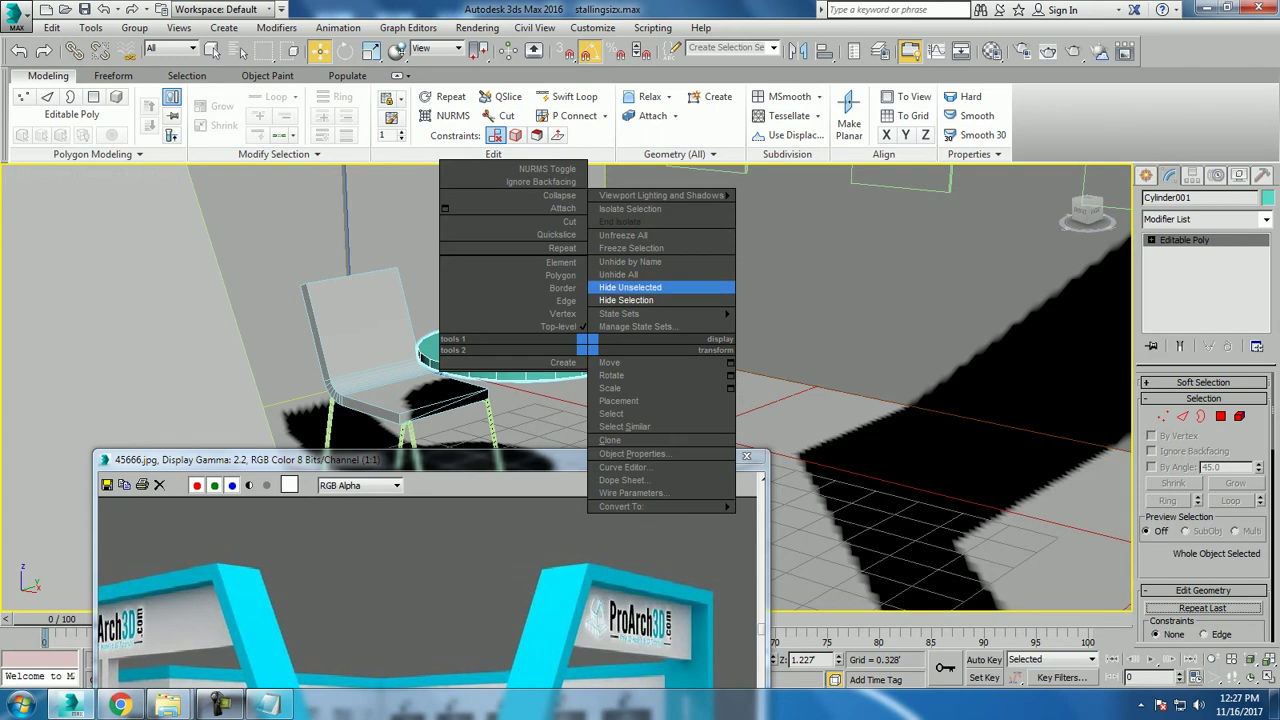
left_click(630, 208)
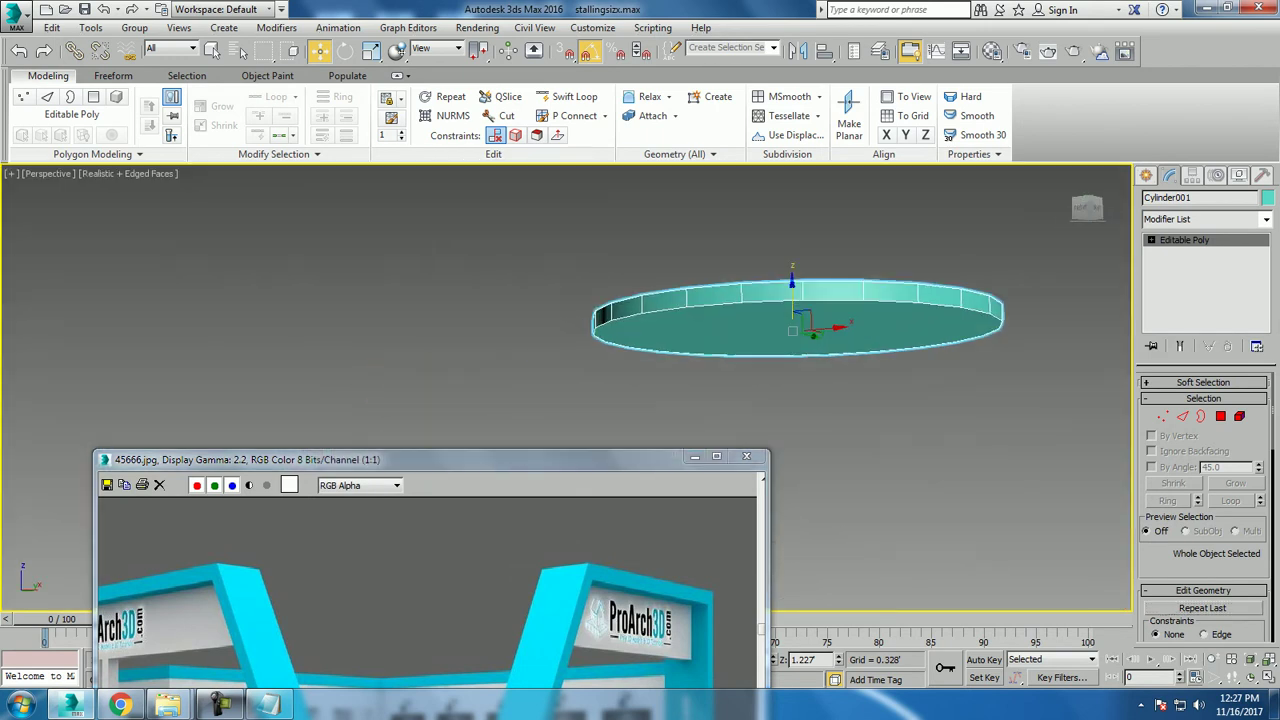
left_click_drag(450, 459, 253, 183)
right_click(763, 315)
mouse_move(797, 477)
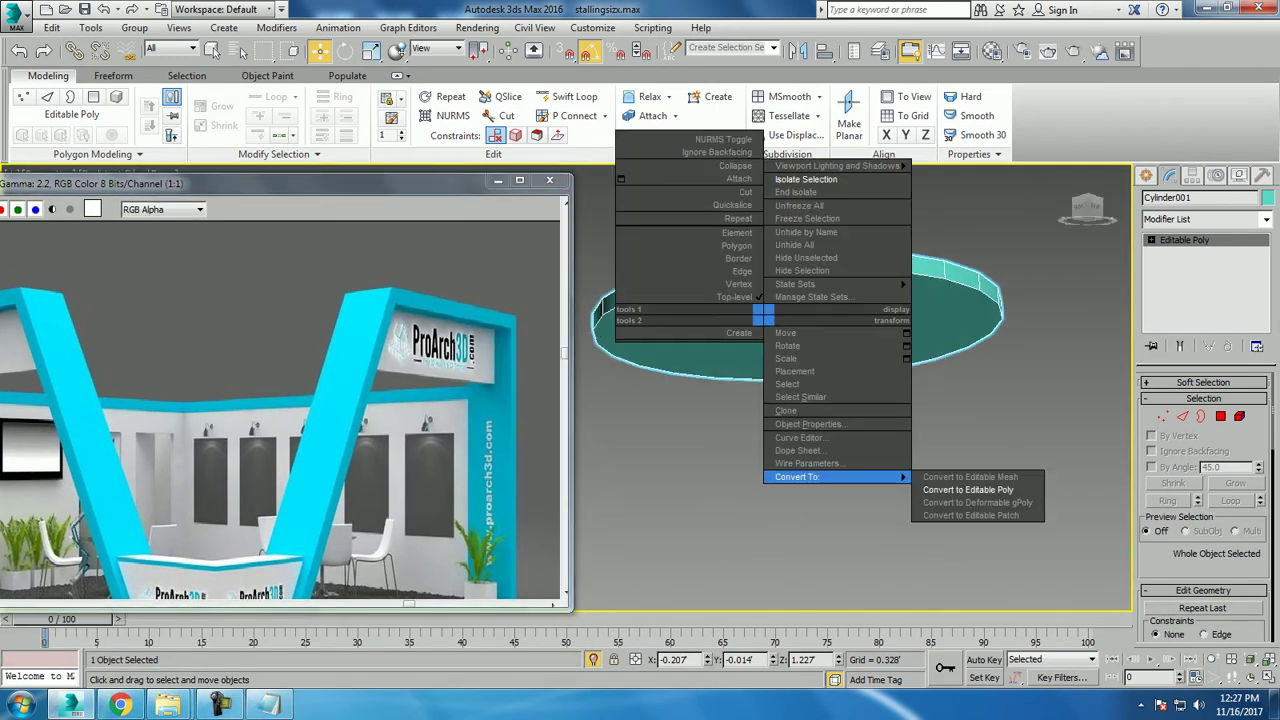
left_click(975, 490)
Inset the cap face to a small centre patch and extrude it downward as a column leg.
key("4")
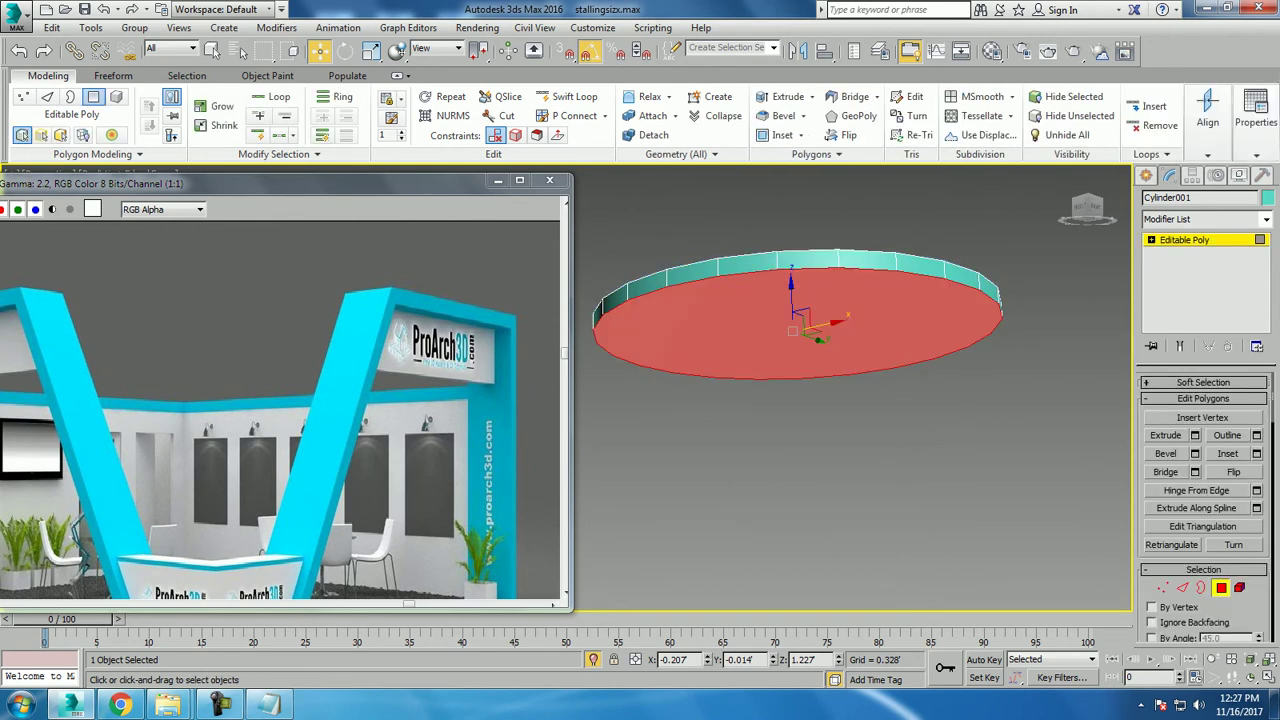
left_click(1256, 453)
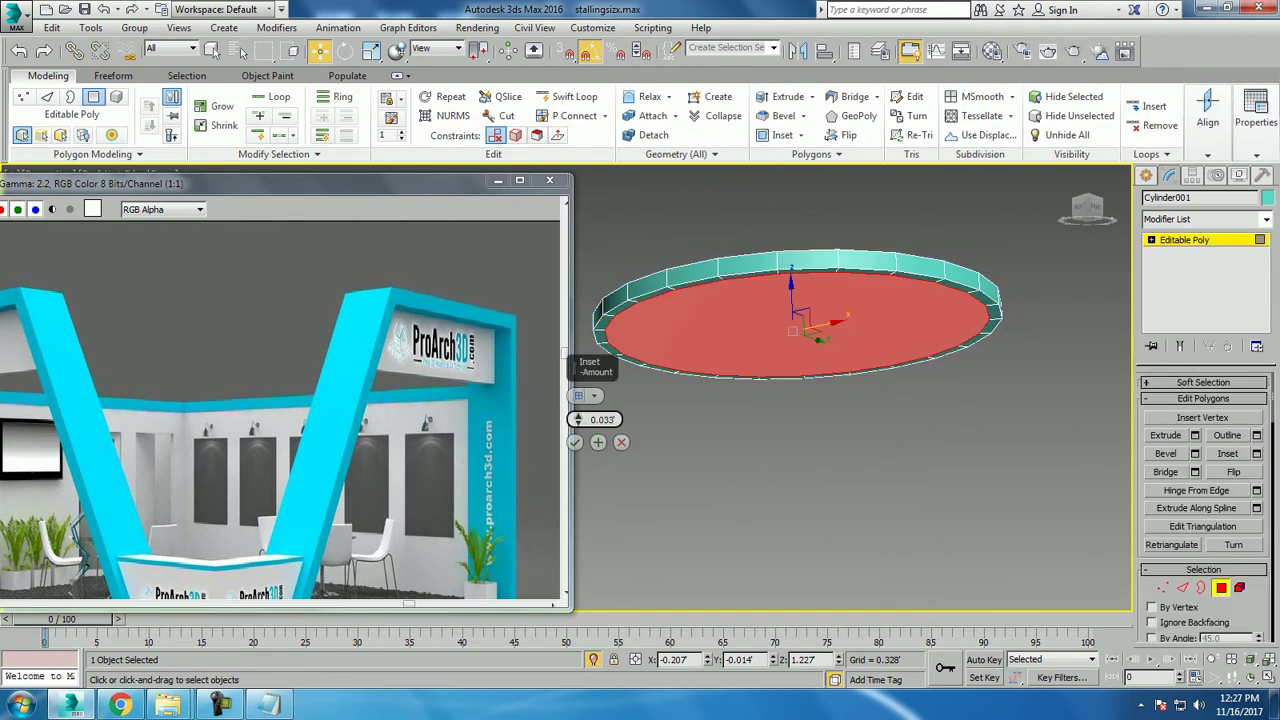
left_click_drag(577, 419, 577, 395)
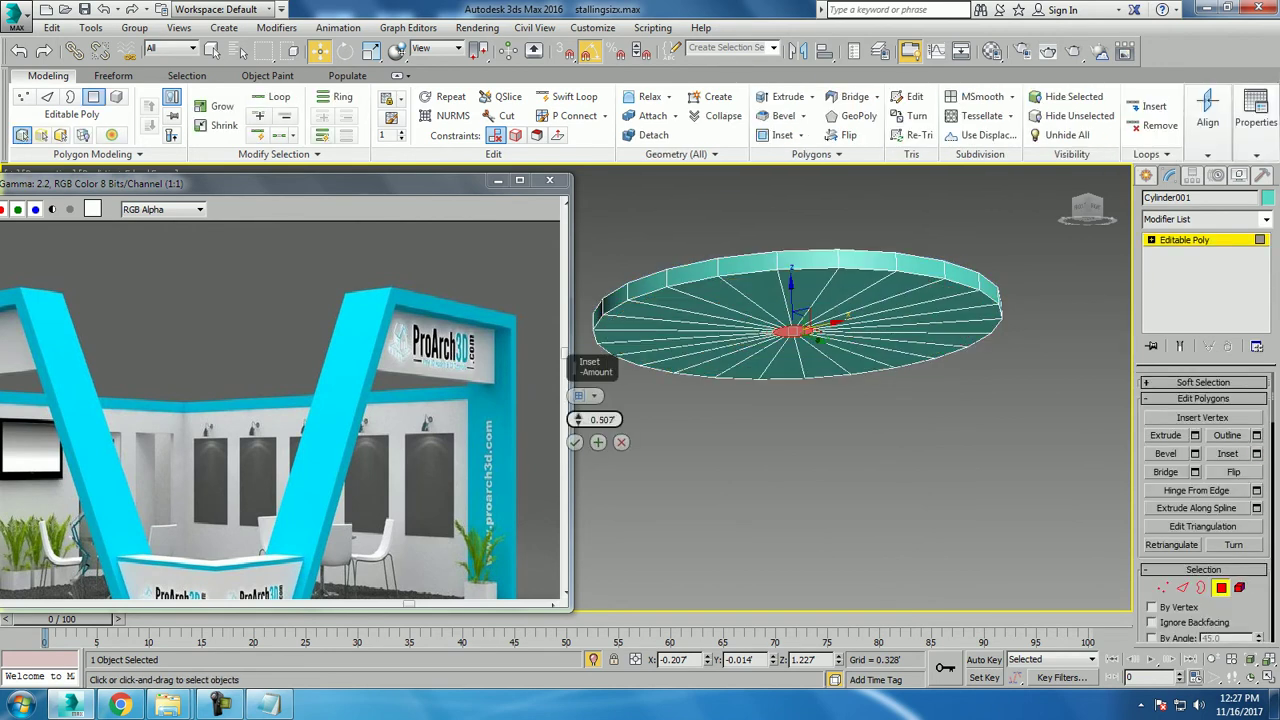
left_click(575, 442)
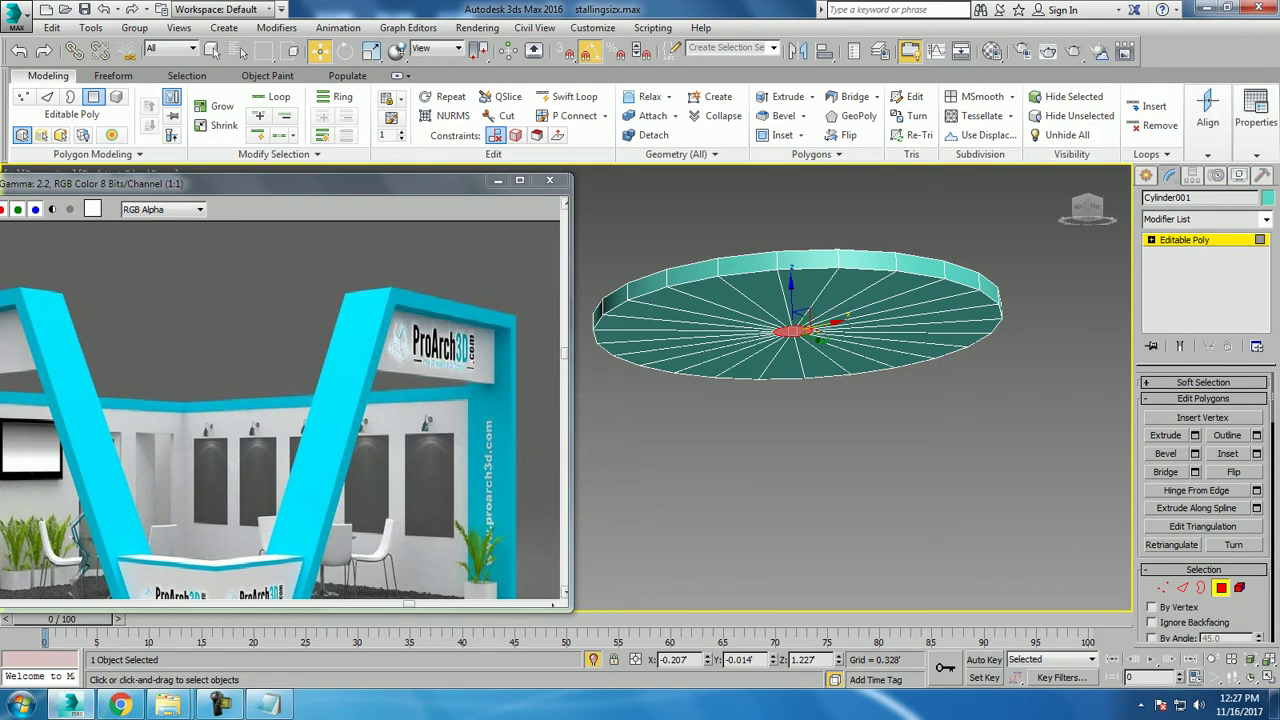
key("shift+e")
middle_click_drag(860, 470, 880, 468, "alt")
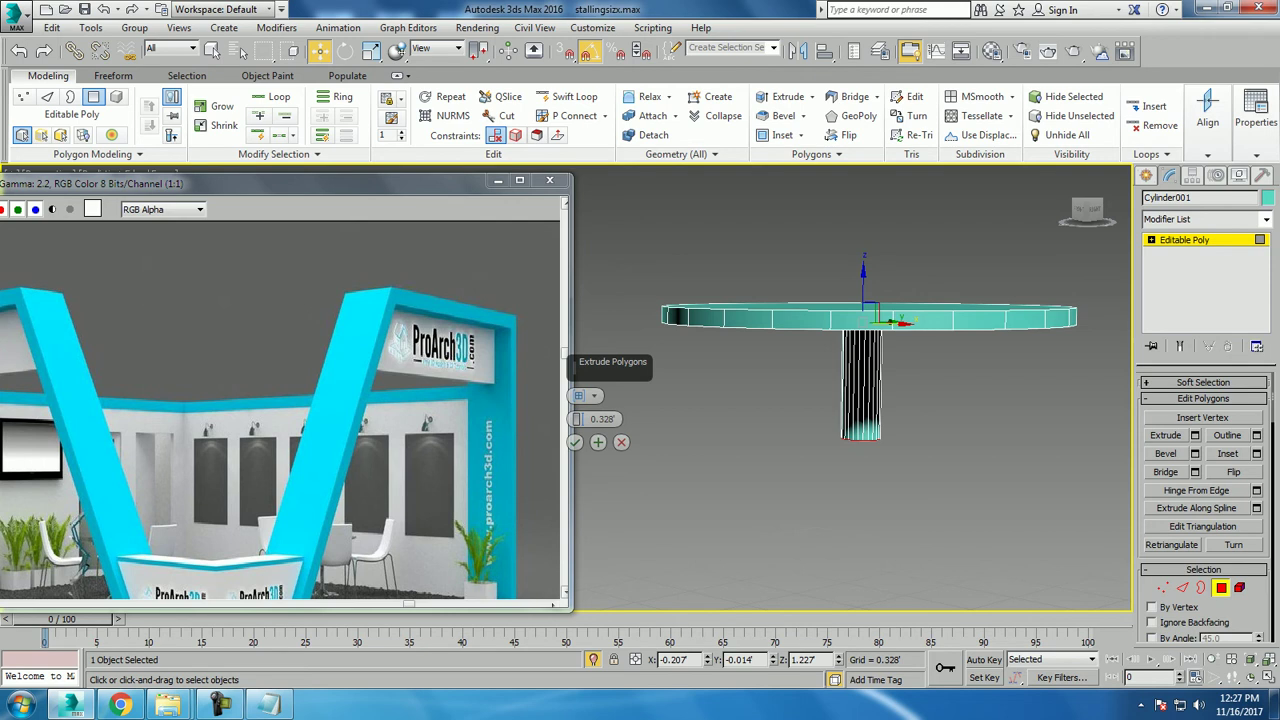
left_click_drag(577, 419, 577, 380)
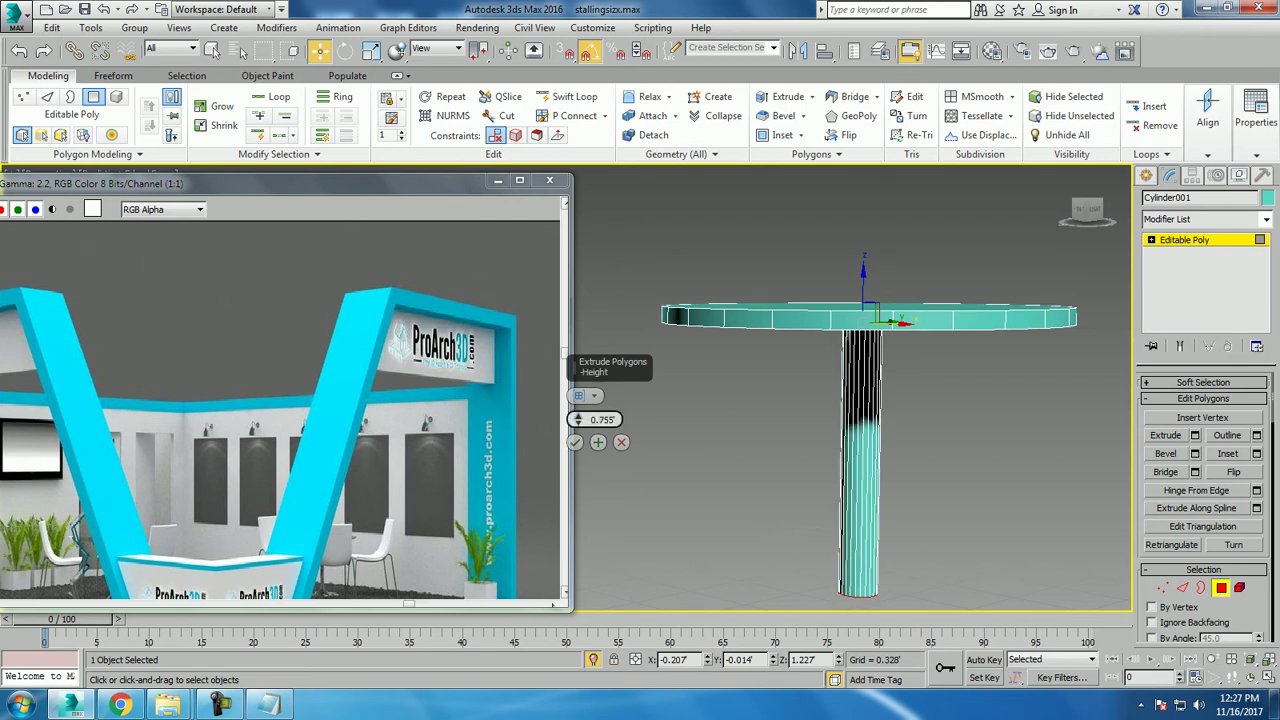
scroll(821, 357, "down", 5)
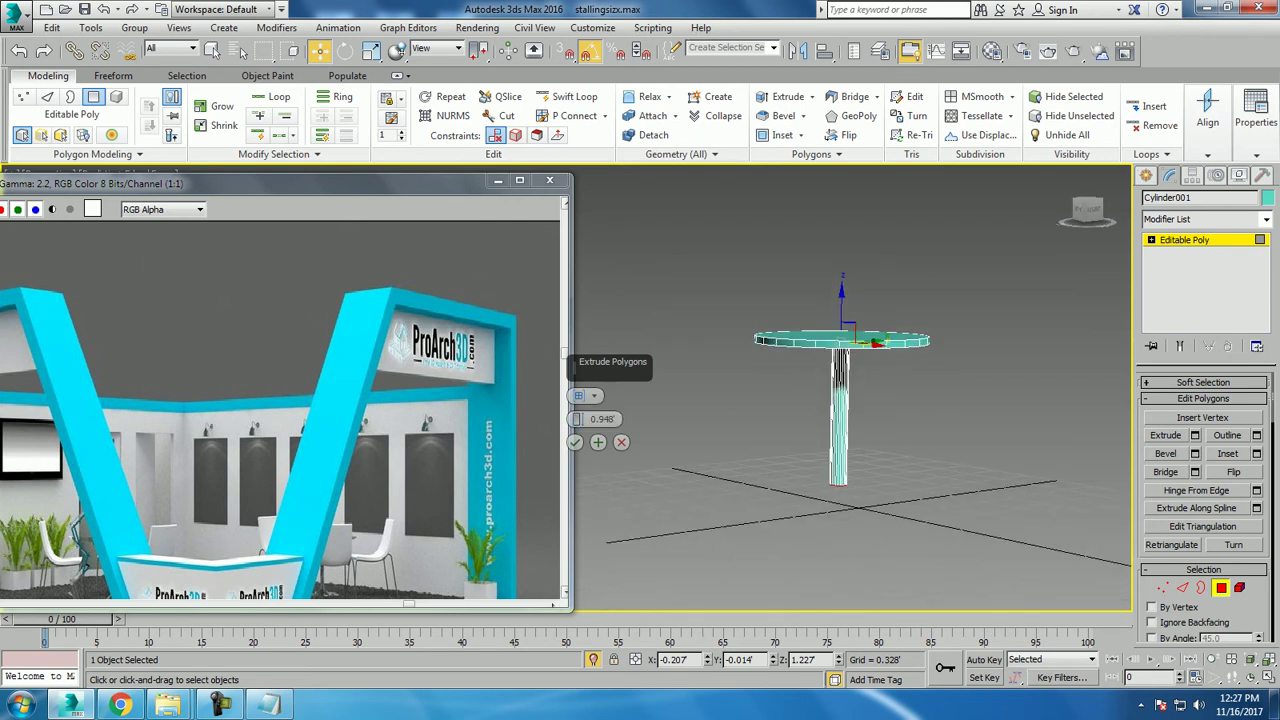
left_click_drag(577, 419, 577, 412)
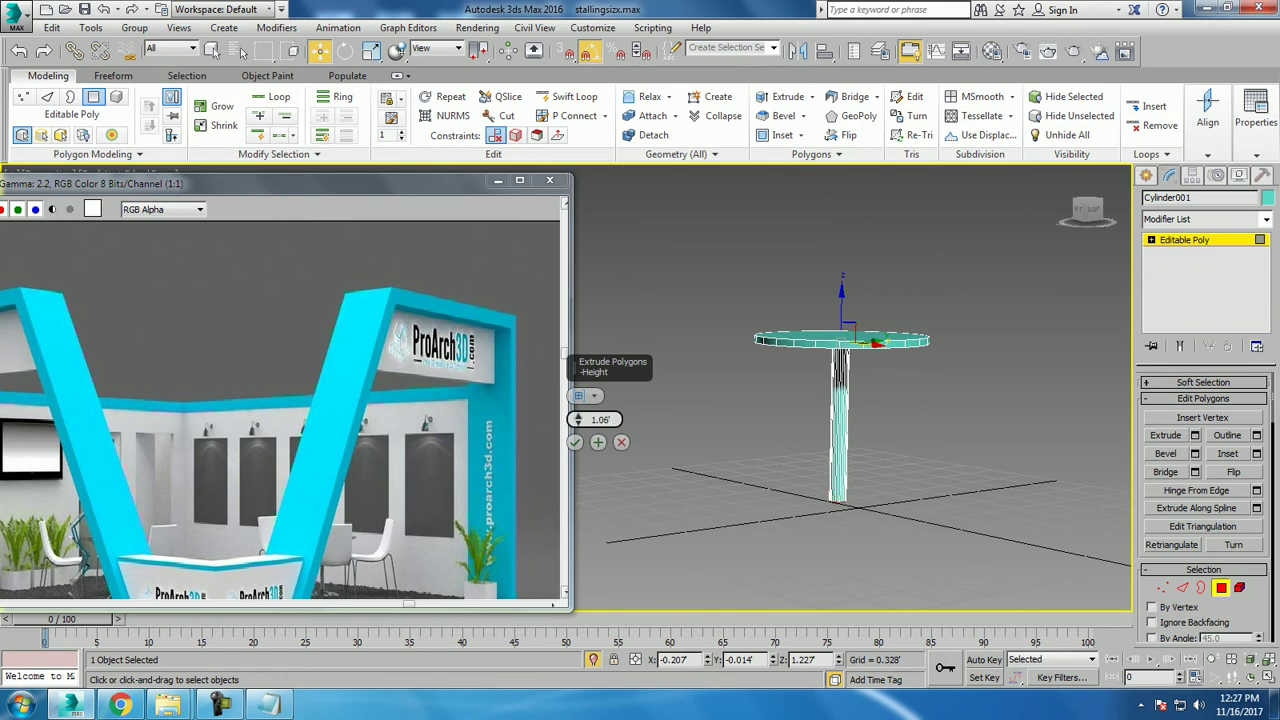
left_click(575, 442)
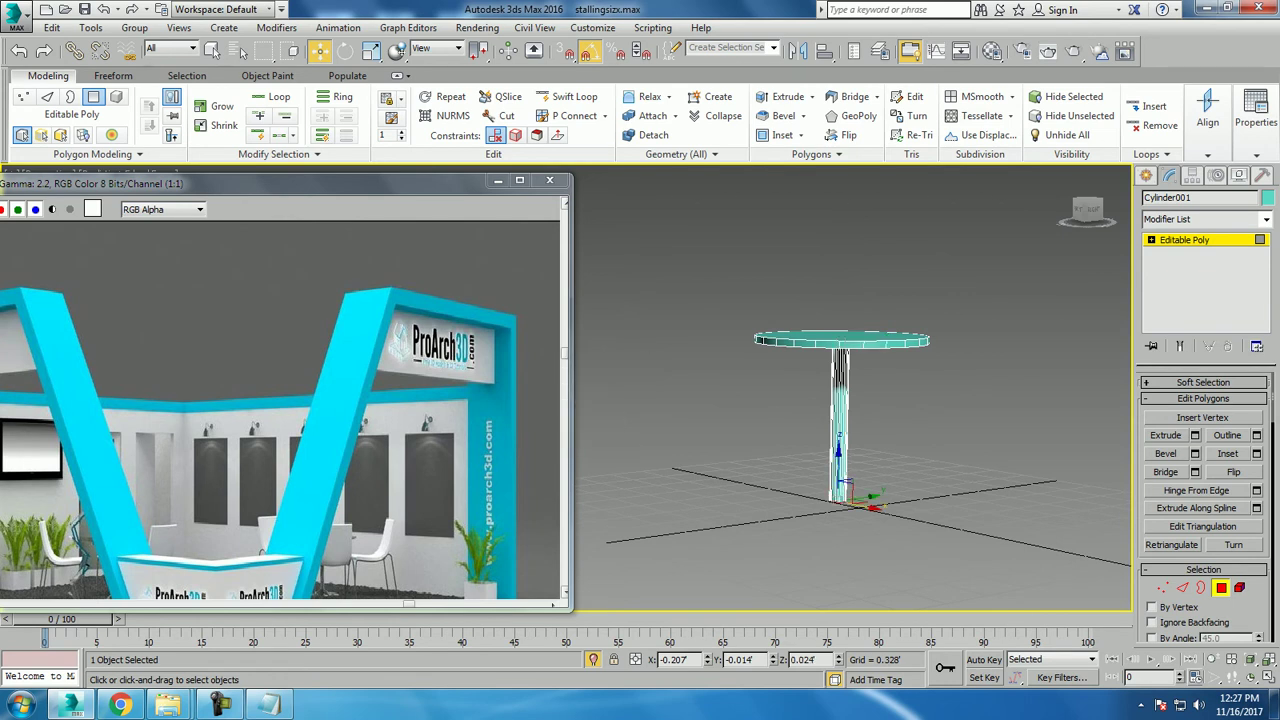
Extrude the column's bottom face again as a thin slice.
left_click_drag(300, 183, 300, 134)
scroll(865, 520, "up", 2)
scroll(865, 520, "up", 2)
scroll(865, 520, "up", 2)
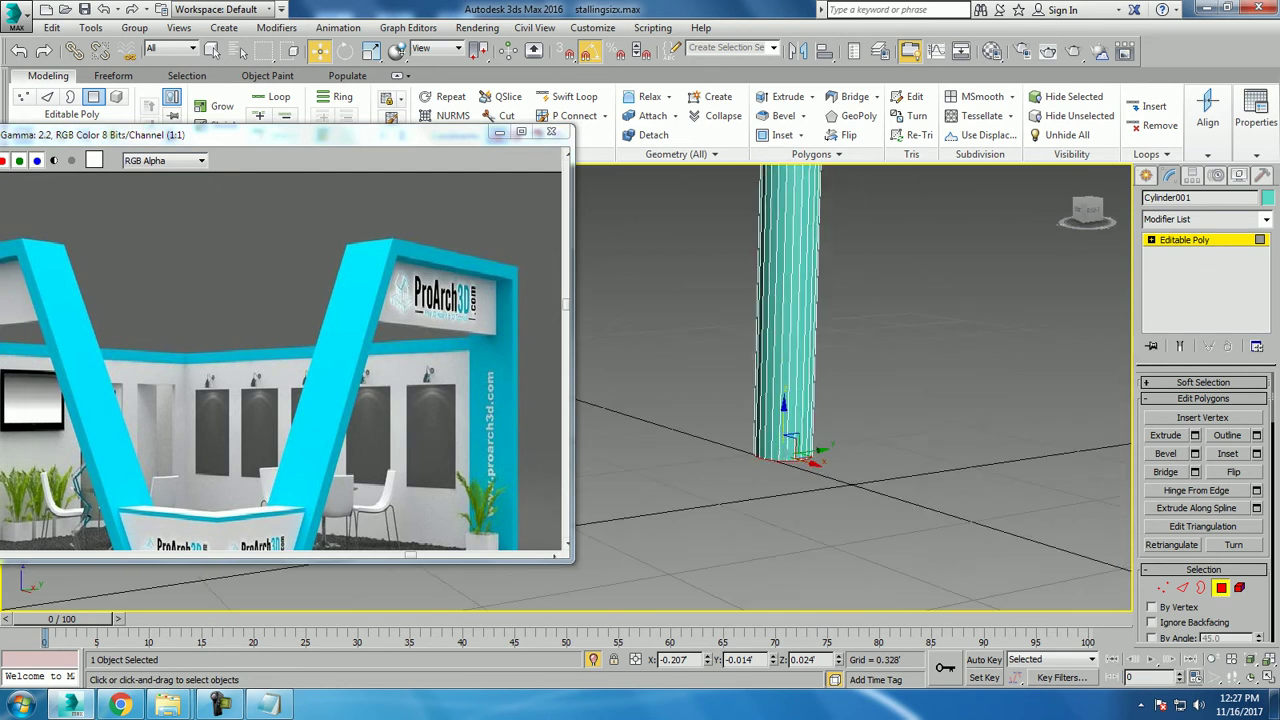
middle_click_drag(850, 380, 850, 325, "alt")
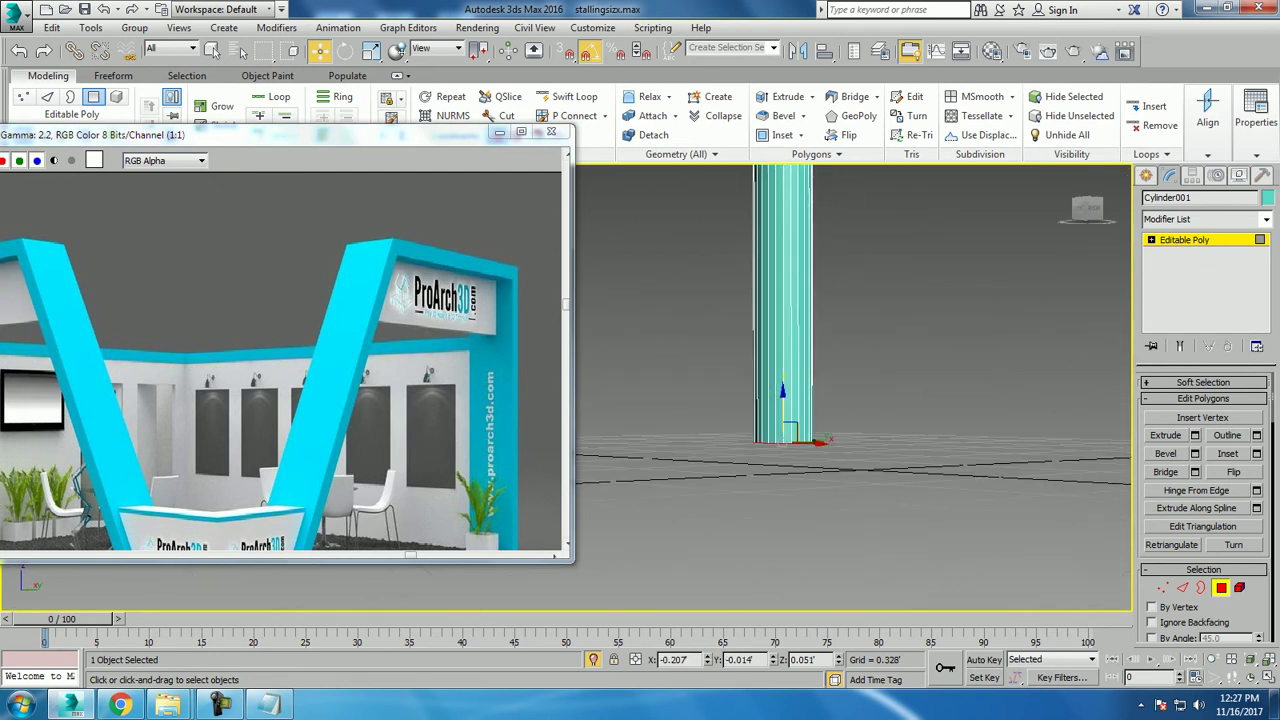
left_click(1194, 435)
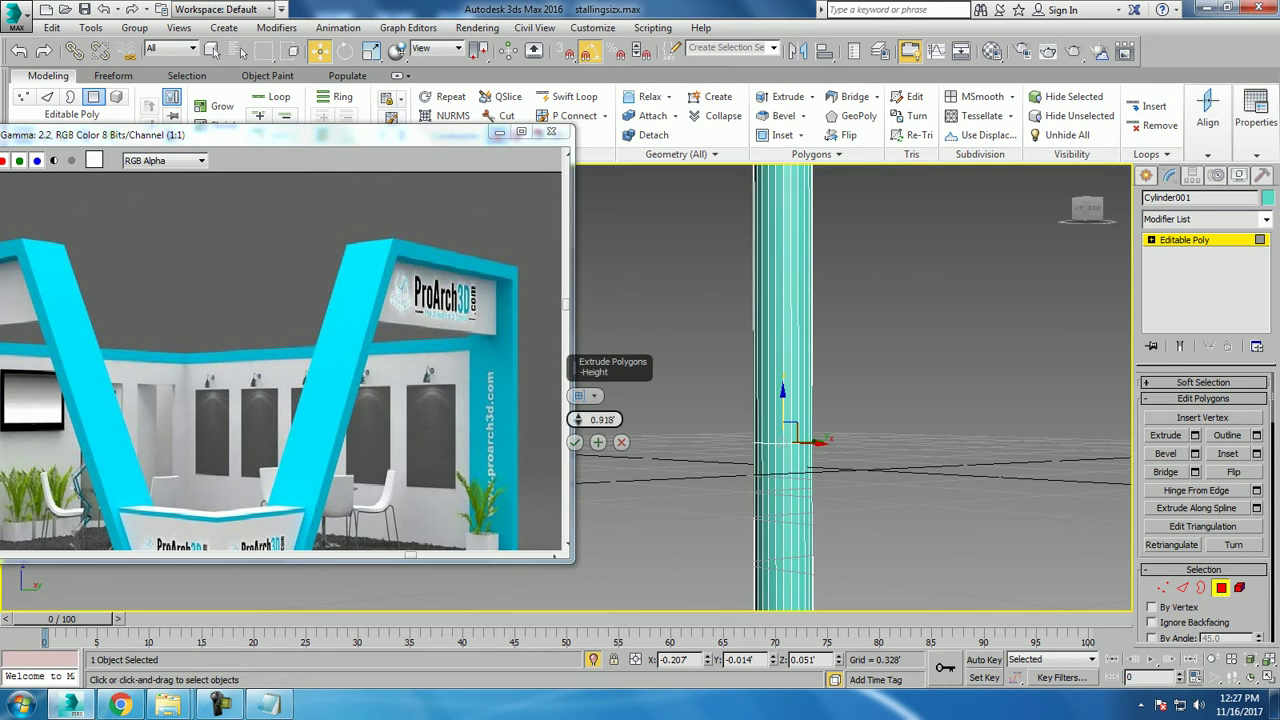
left_click_drag(578, 419, 578, 450)
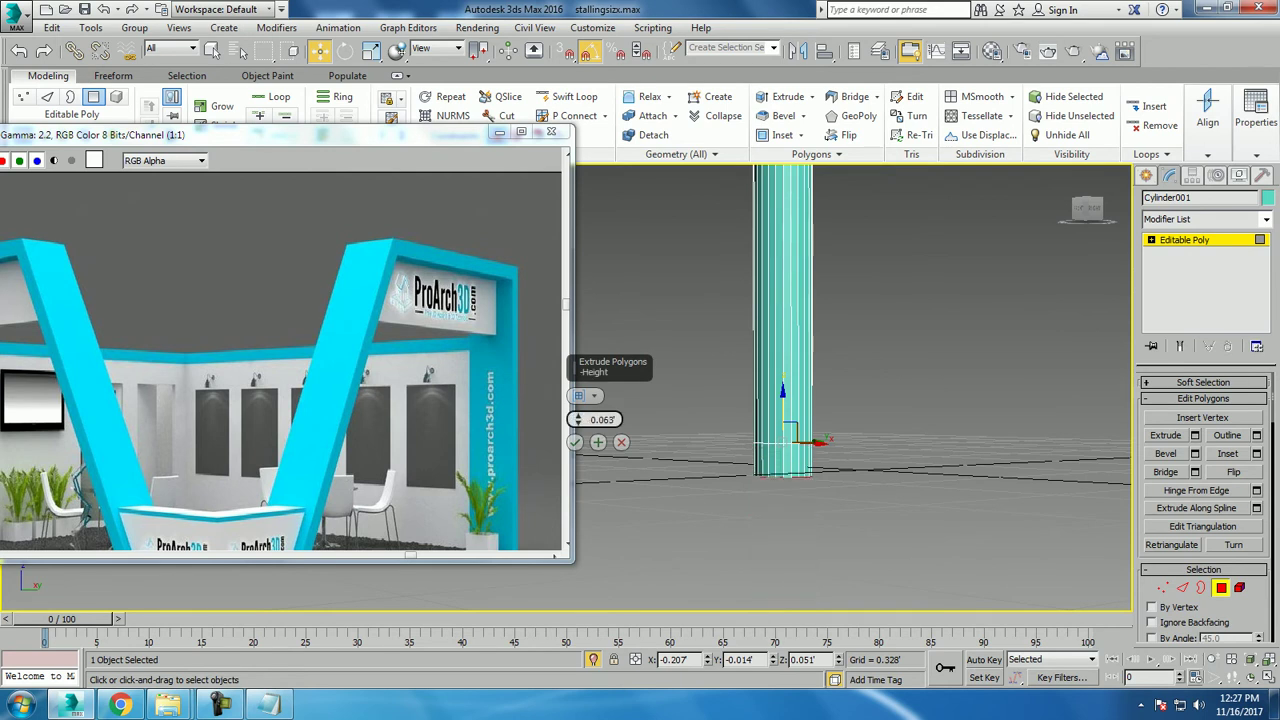
left_click(574, 441)
Extrude the base faces along Local Normal by 0.19' into a wider round foot.
middle_click_drag(850, 380, 850, 430, "alt")
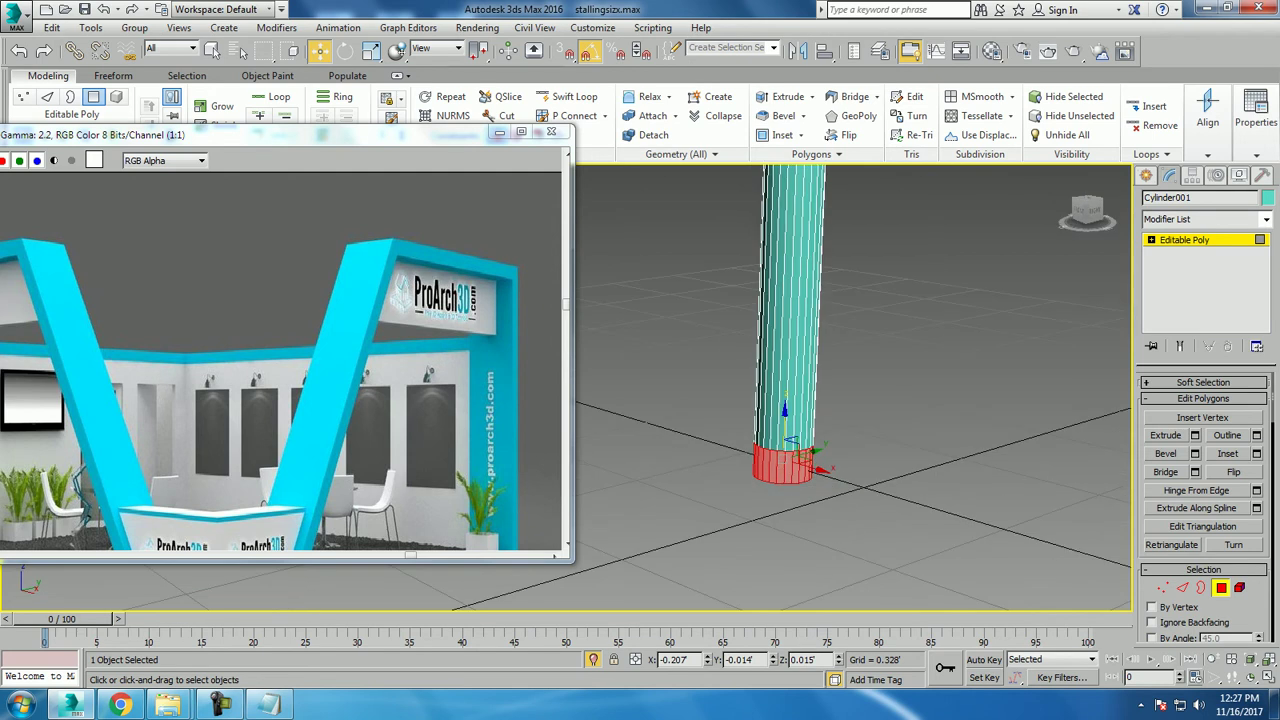
key("shift+e")
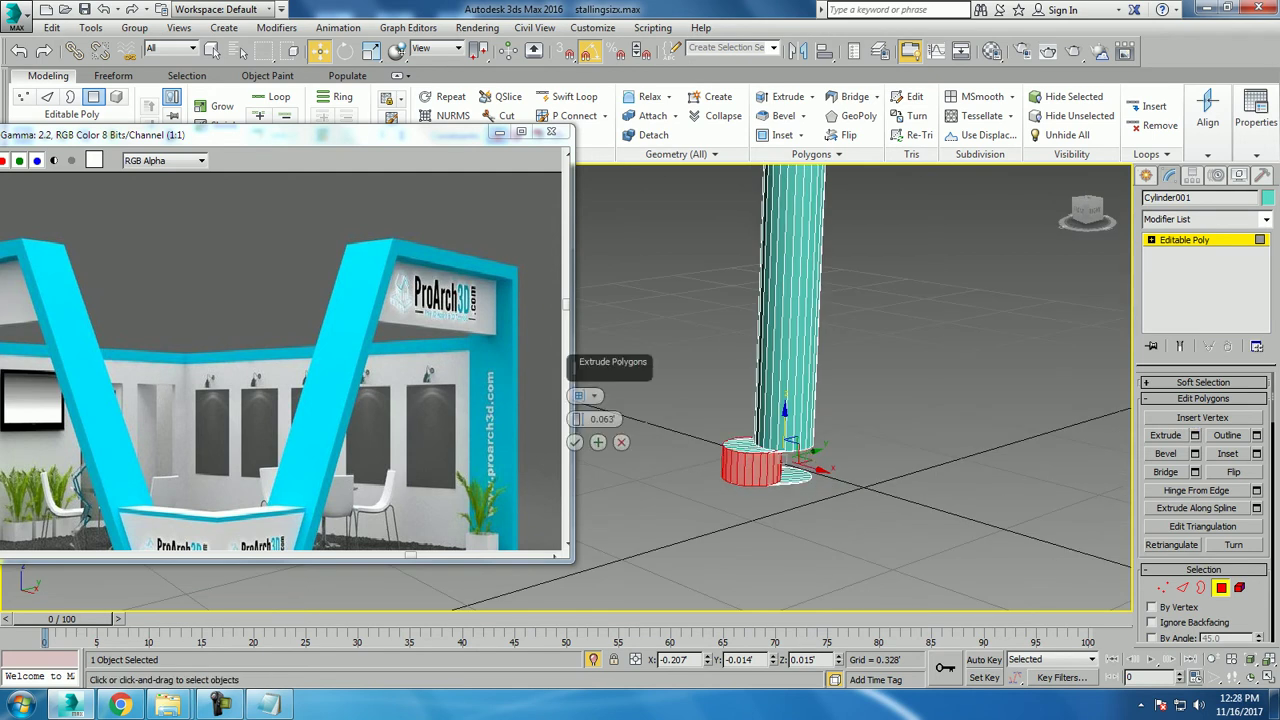
left_click(588, 396)
left_click(620, 423)
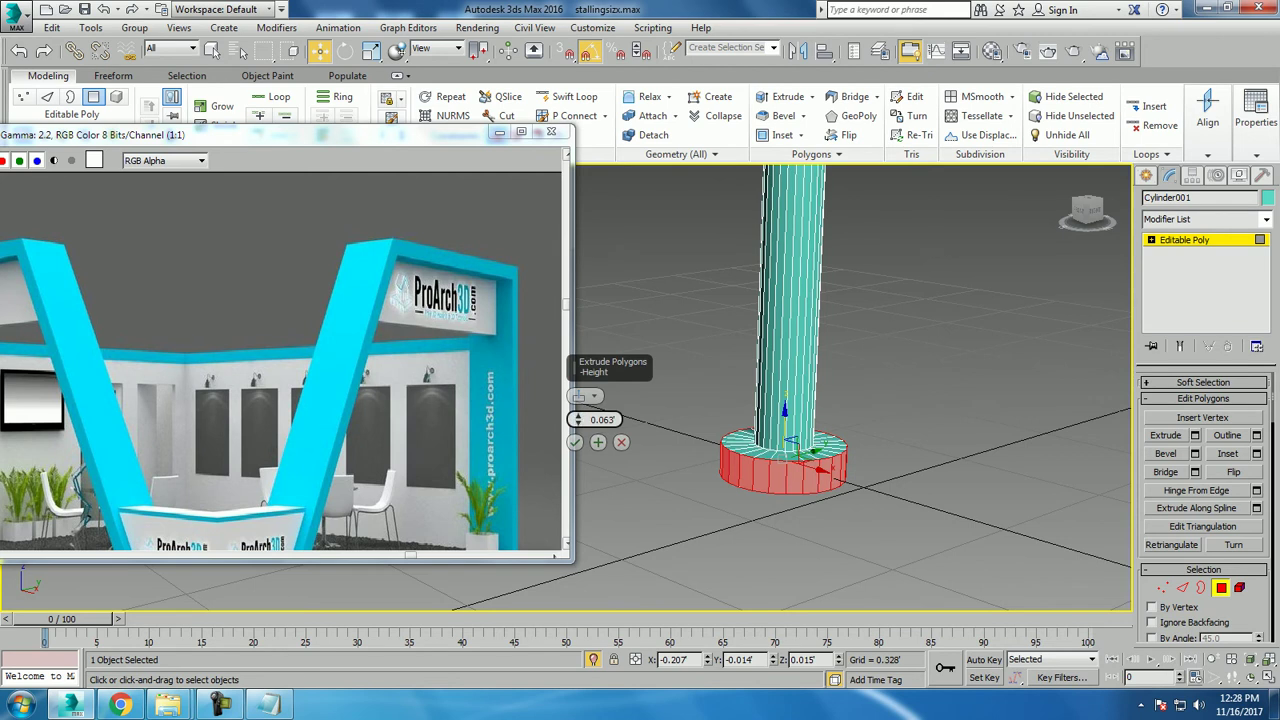
left_click_drag(578, 419, 578, 395)
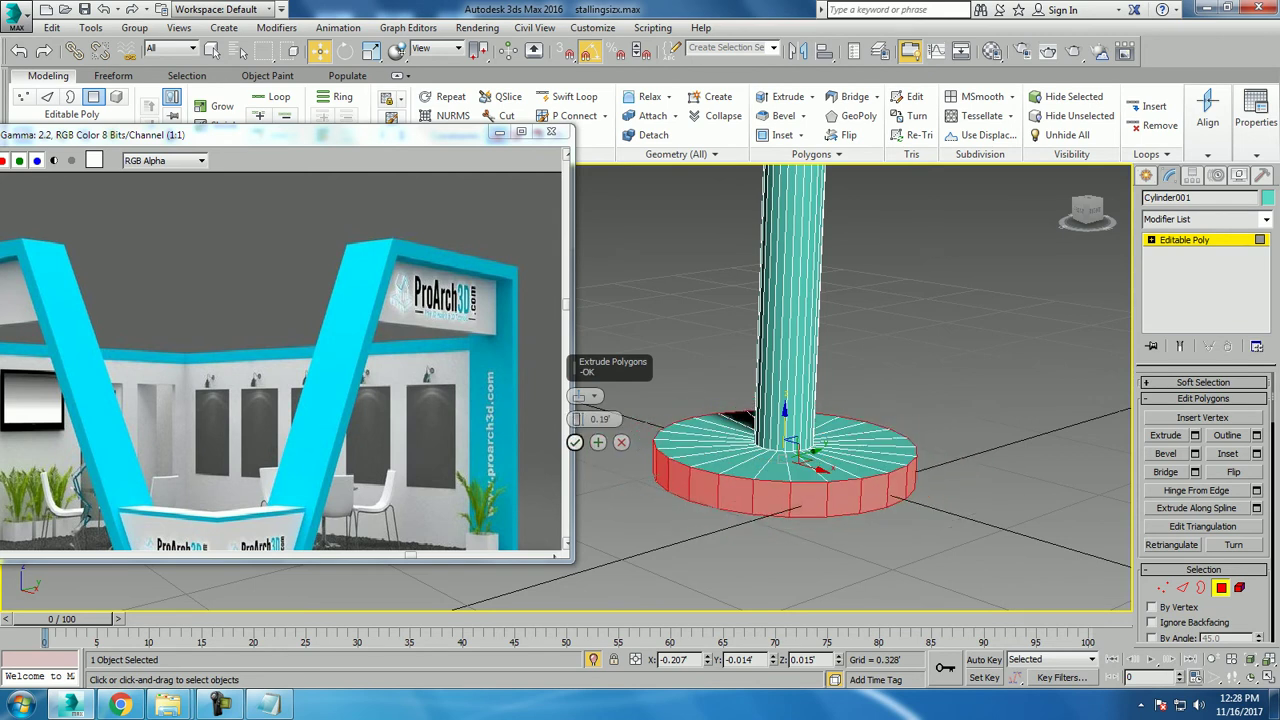
left_click(574, 442)
key("alt+w")
In the Front view, raise the foot's top vertex ring and lower its outer ring to taper it.
key("f")
key("F3")
key("1")
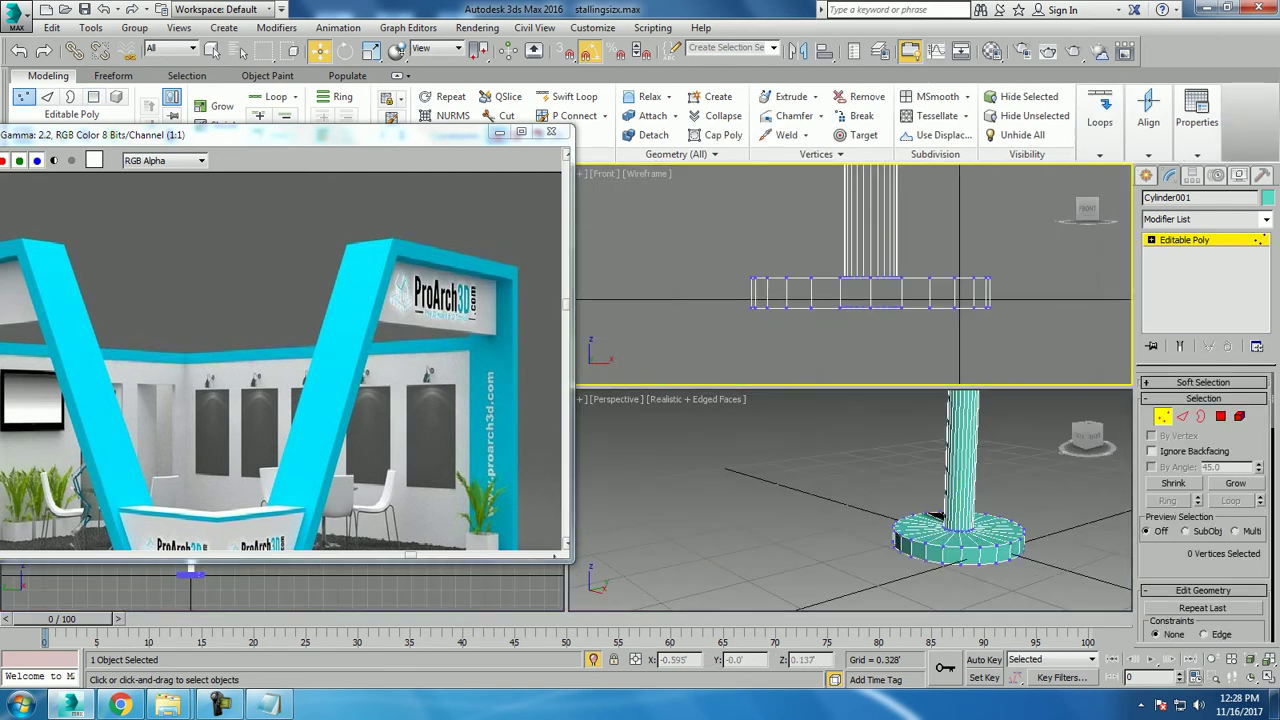
left_click_drag(735, 280, 1005, 298)
left_click_drag(937, 521, 937, 516)
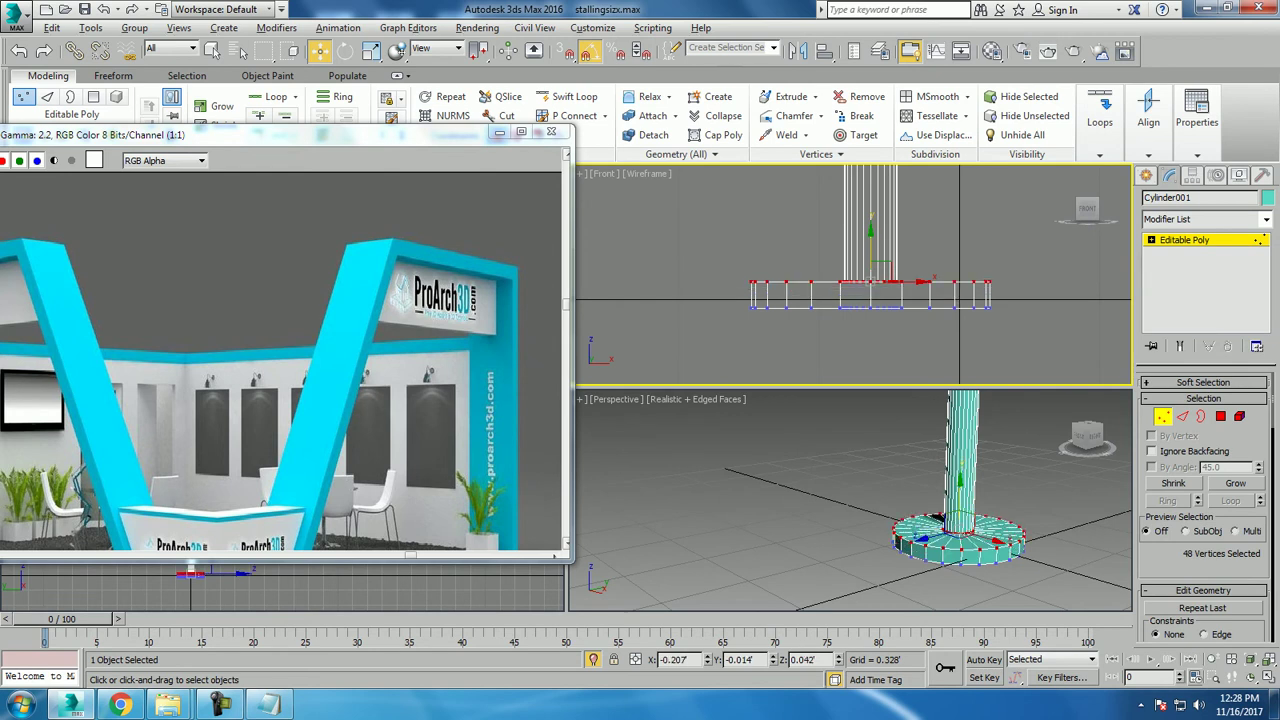
left_click(936, 518)
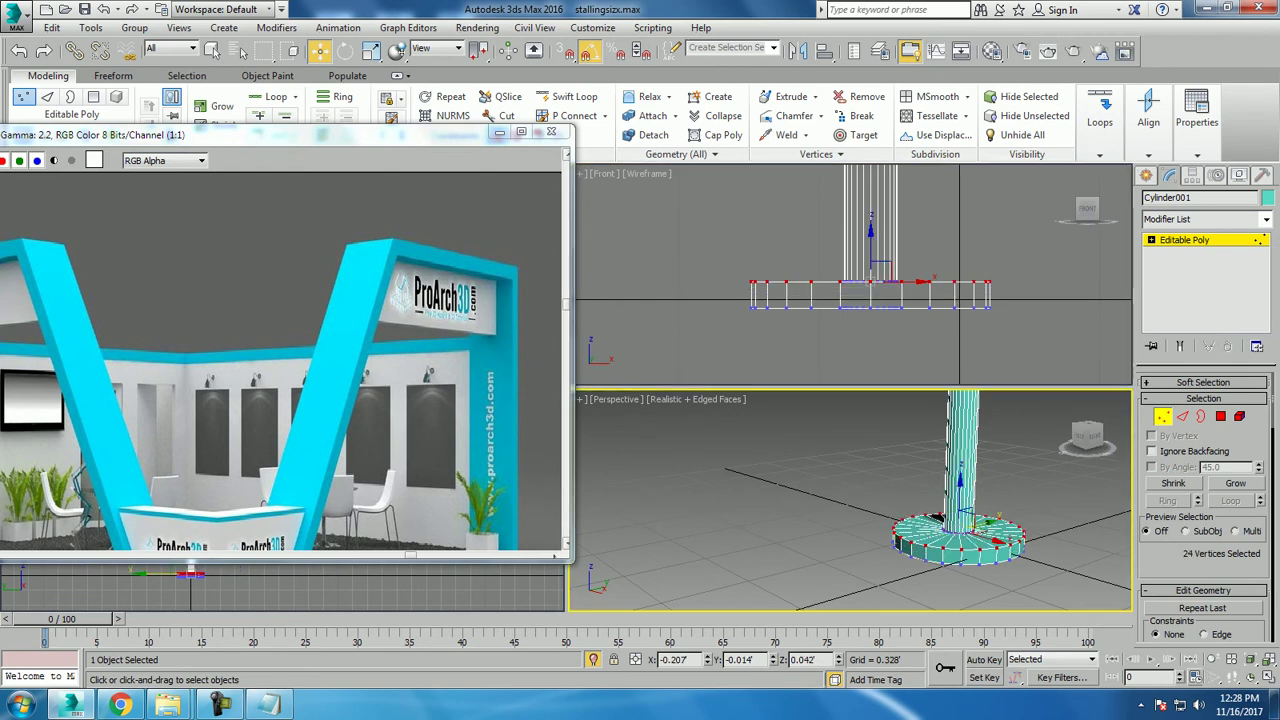
left_click_drag(937, 518, 938, 523)
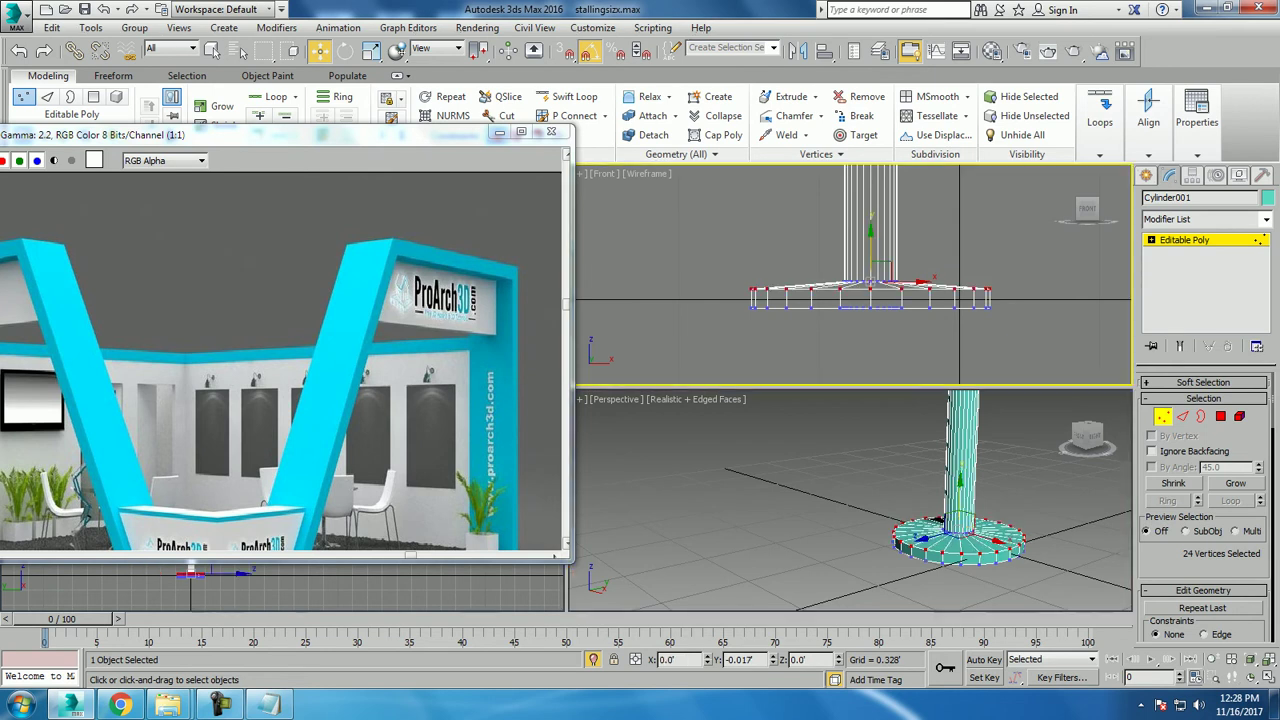
left_click(937, 521)
Unhide all objects to show the pedestal table in the full booth scene.
key("alt+w")
scroll(937, 521, "down", 3)
right_click(895, 352)
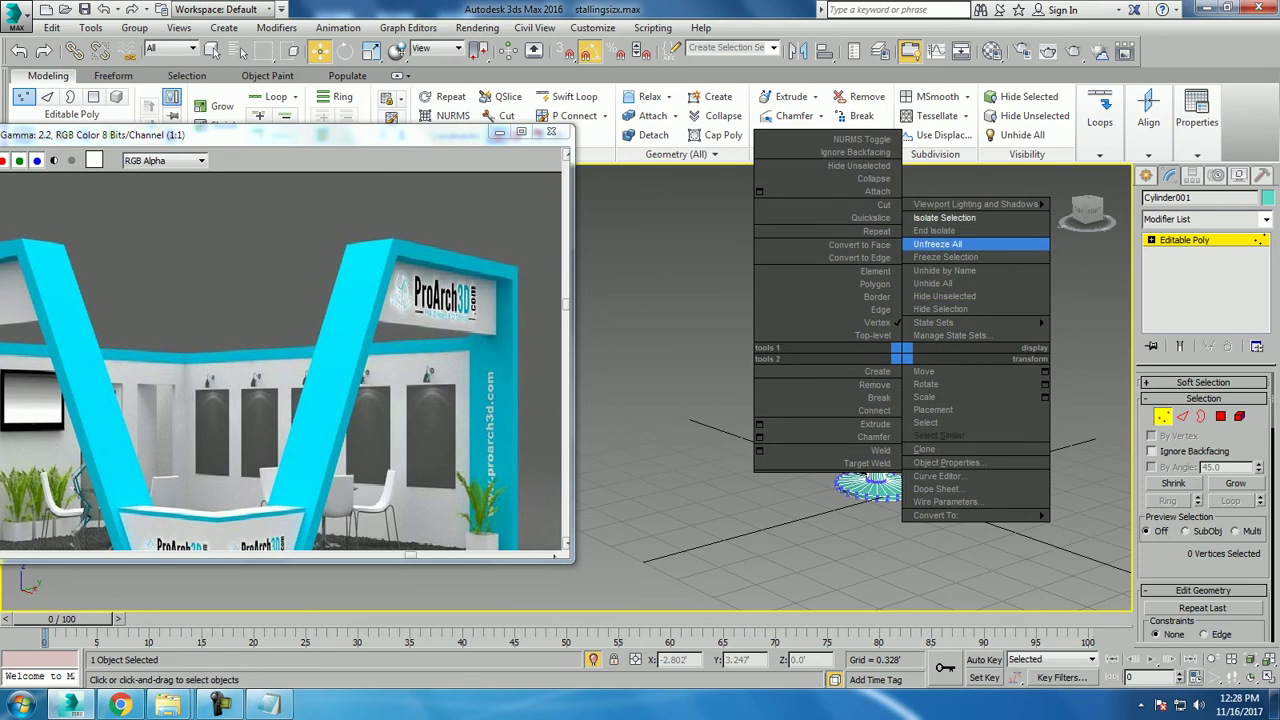
left_click(960, 244)
middle_click_drag(850, 400, 850, 330, "alt")
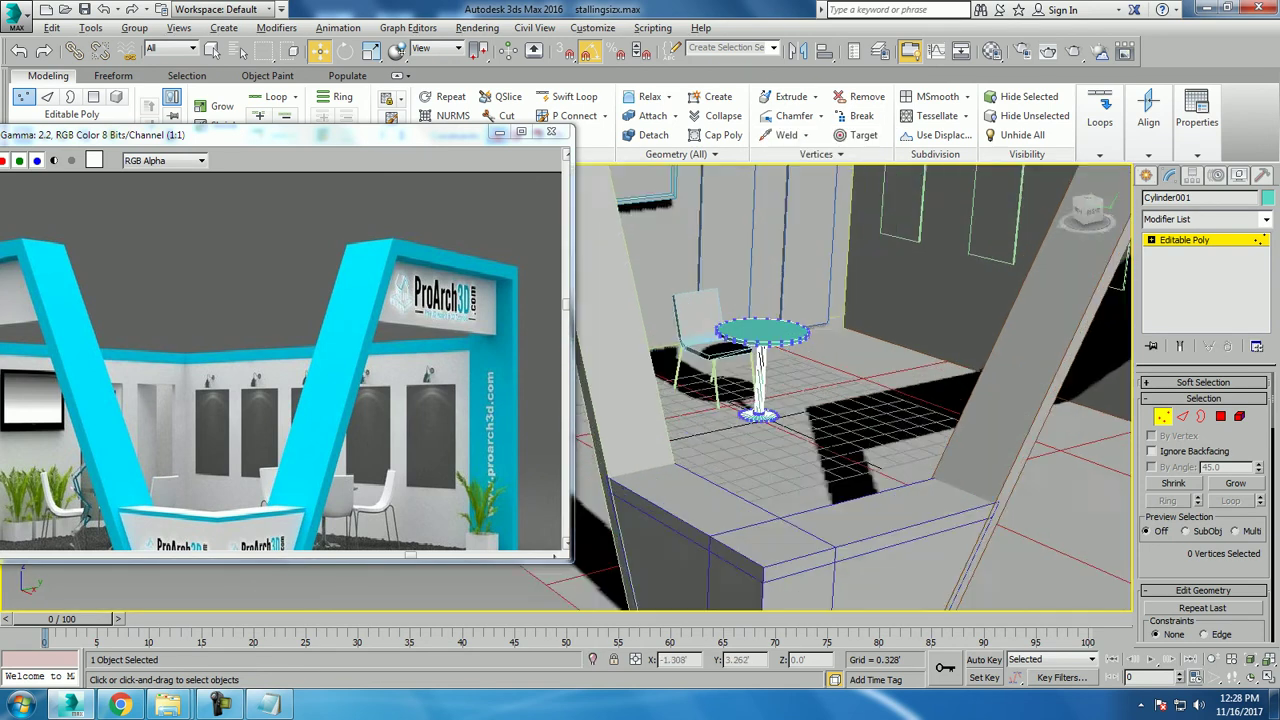
Exit vertex editing and select the chair next to the table.
key("1")
middle_click_drag(850, 400, 870, 370, "alt")
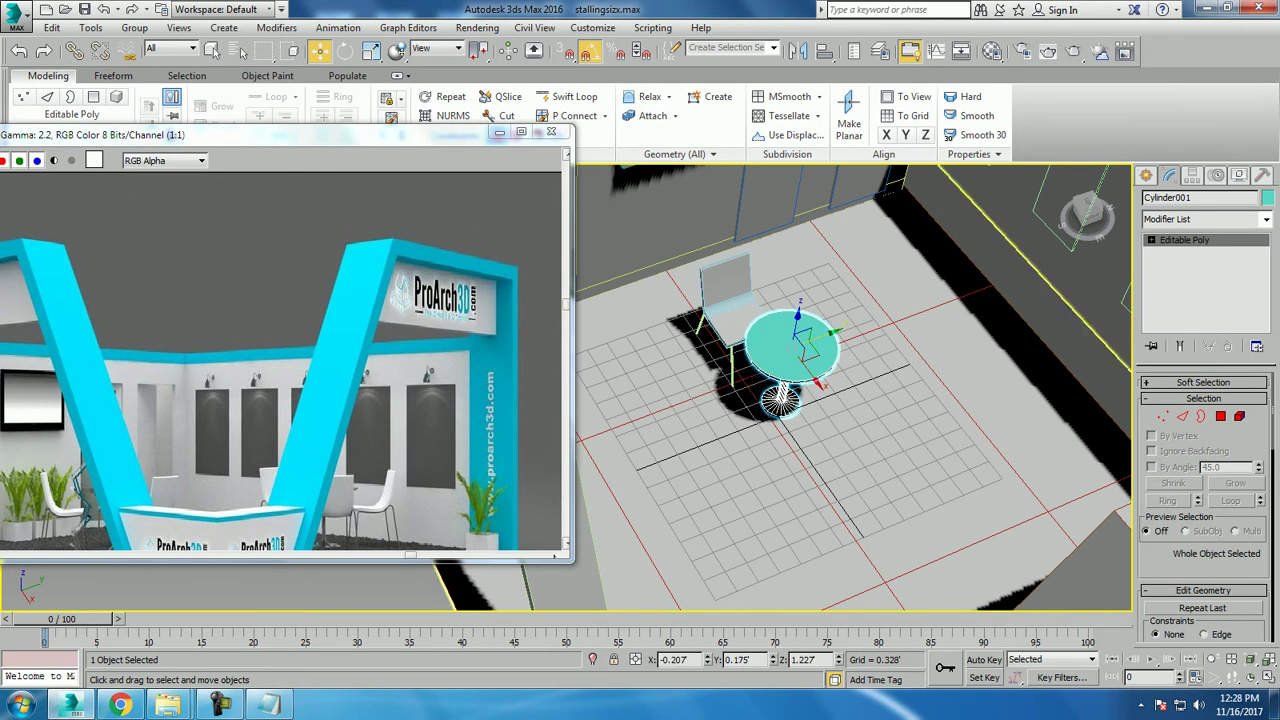
left_click(741, 380)
left_click(742, 378)
mouse_move(742, 378)
middle_mouse_down("alt")
mouse_move(745, 347)
mouse_move(786, 376)
mouse_move(770, 380)
mouse_move(802, 424)
middle_mouse_up("alt")
left_click(786, 376)
key("r")
key("w")
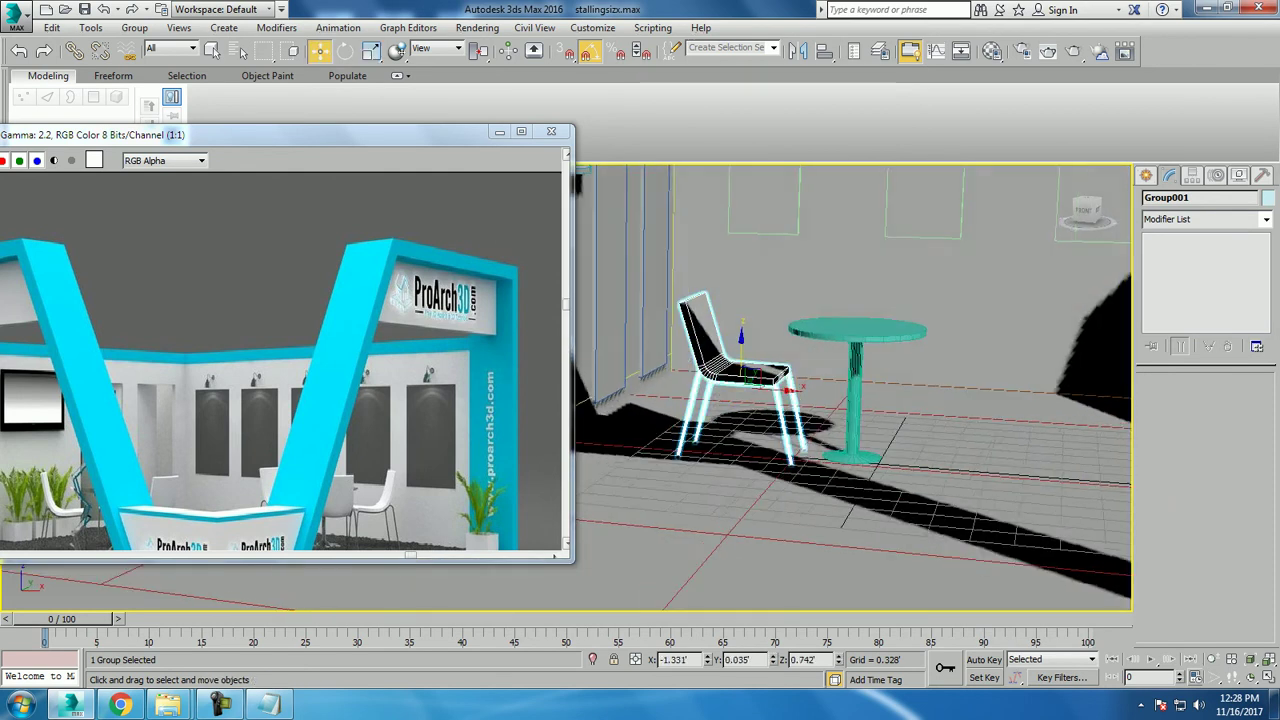
Frame the chair group in a maximized Perspective view and bring up the Mirror dialog.
key("alt+w")
key("z")
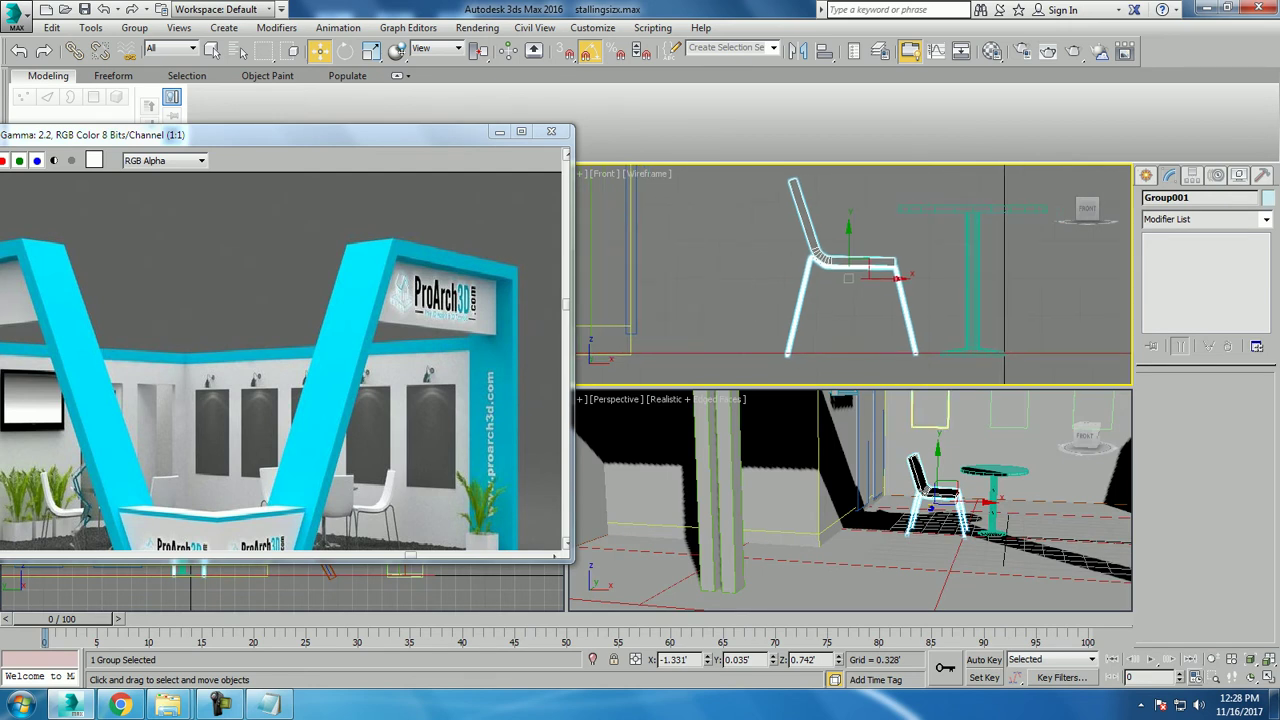
key("alt+w")
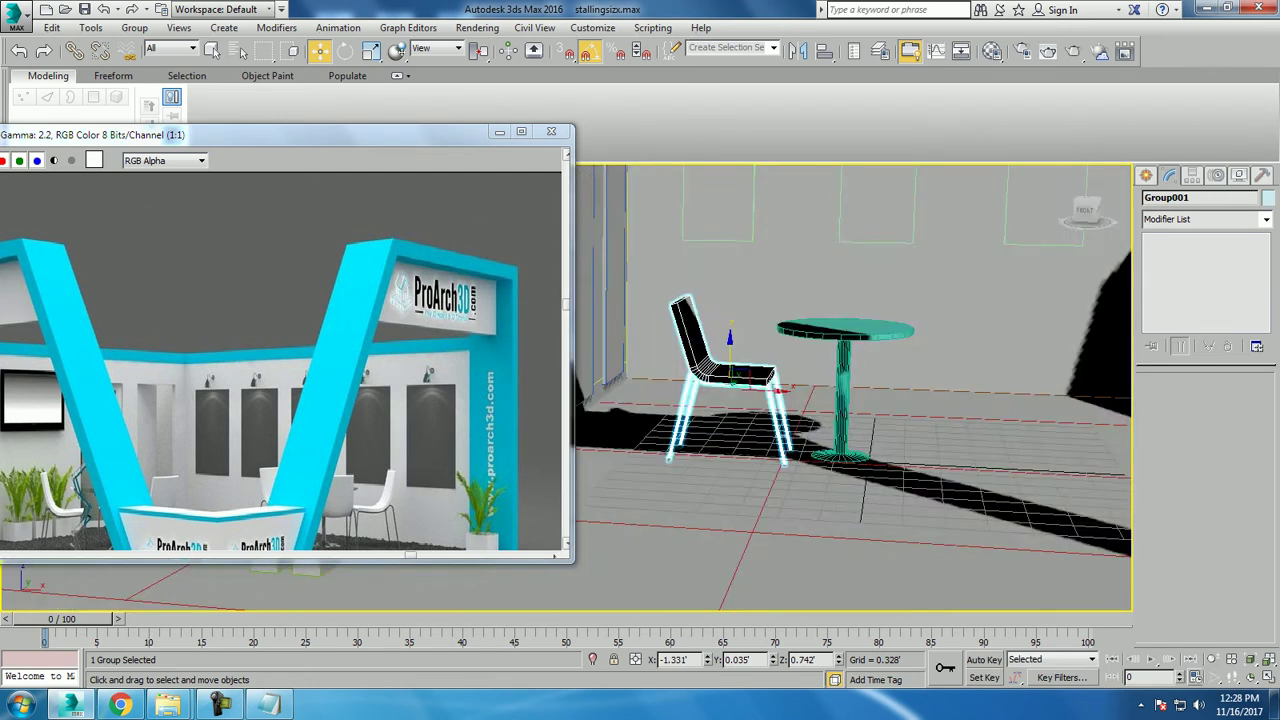
key("z")
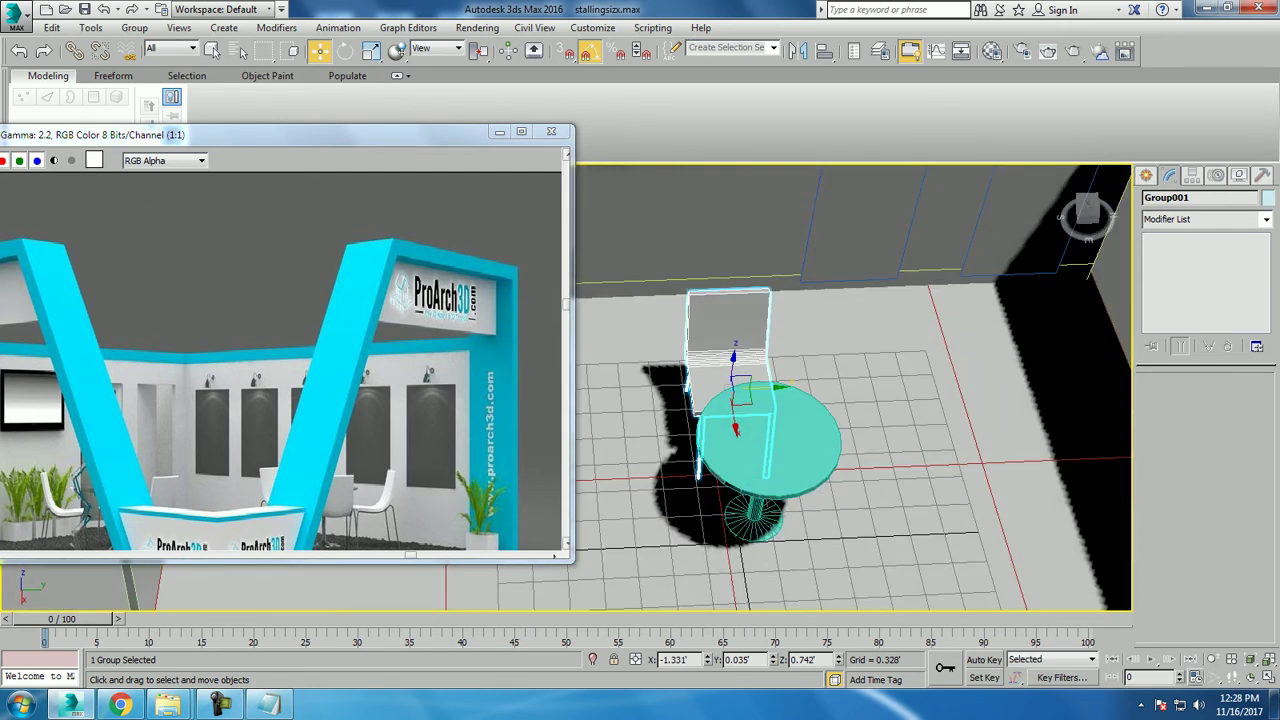
middle_click_drag(850, 400, 900, 360, "alt")
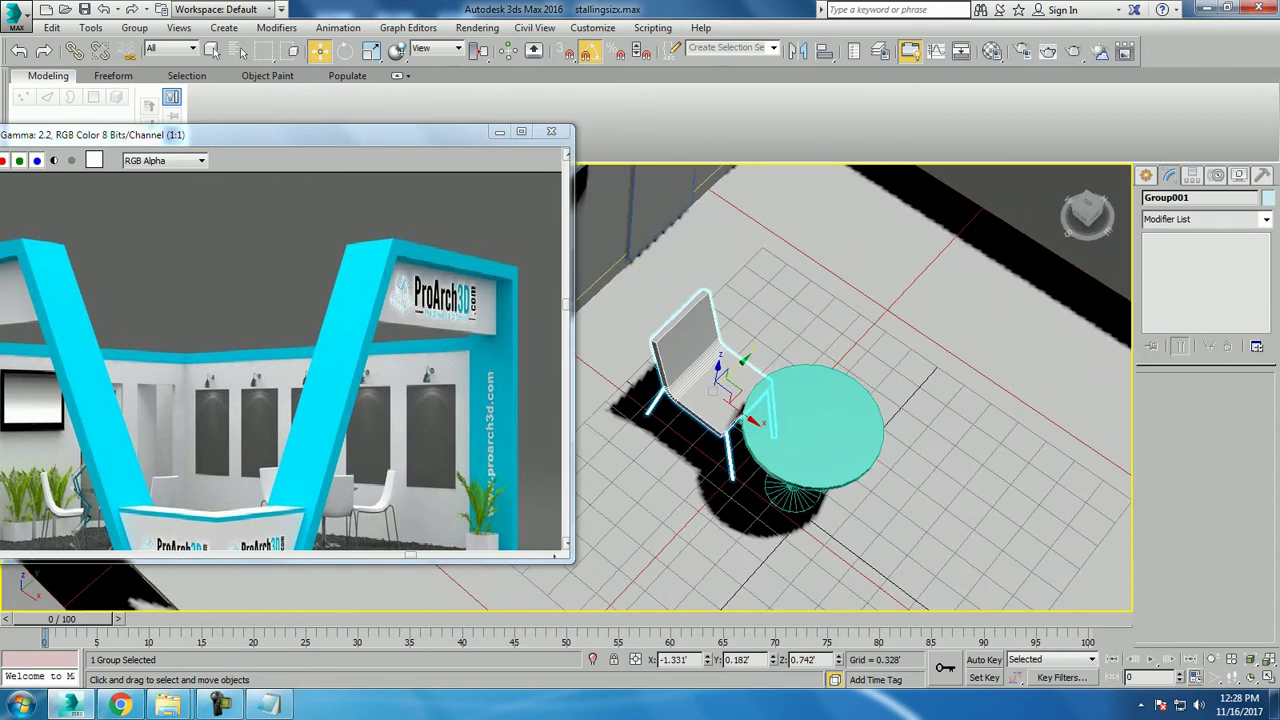
left_click(797, 50)
Mirror a copy of the chair and move it across to face the table.
left_click(573, 335)
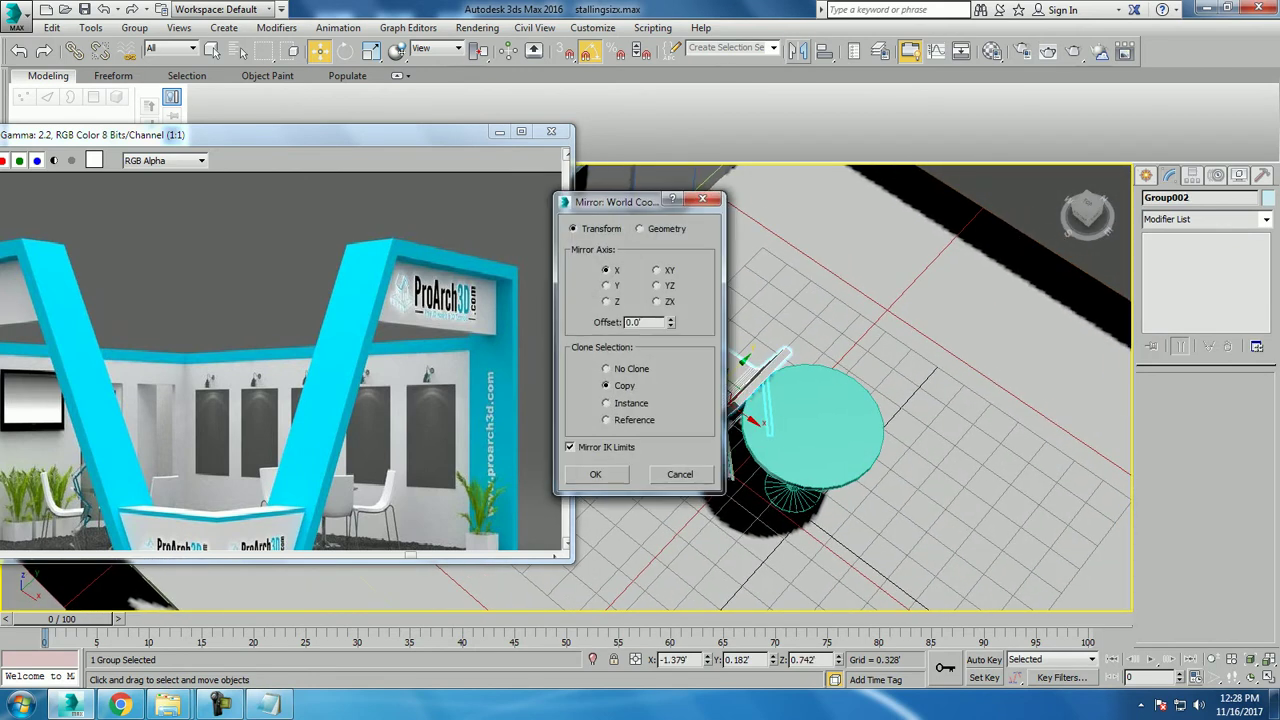
left_click(594, 394)
mouse_move(718, 378)
left_mouse_down()
mouse_move(910, 510)
mouse_move(895, 515)
left_mouse_up()
middle_click_drag(895, 515, 845, 480, "alt")
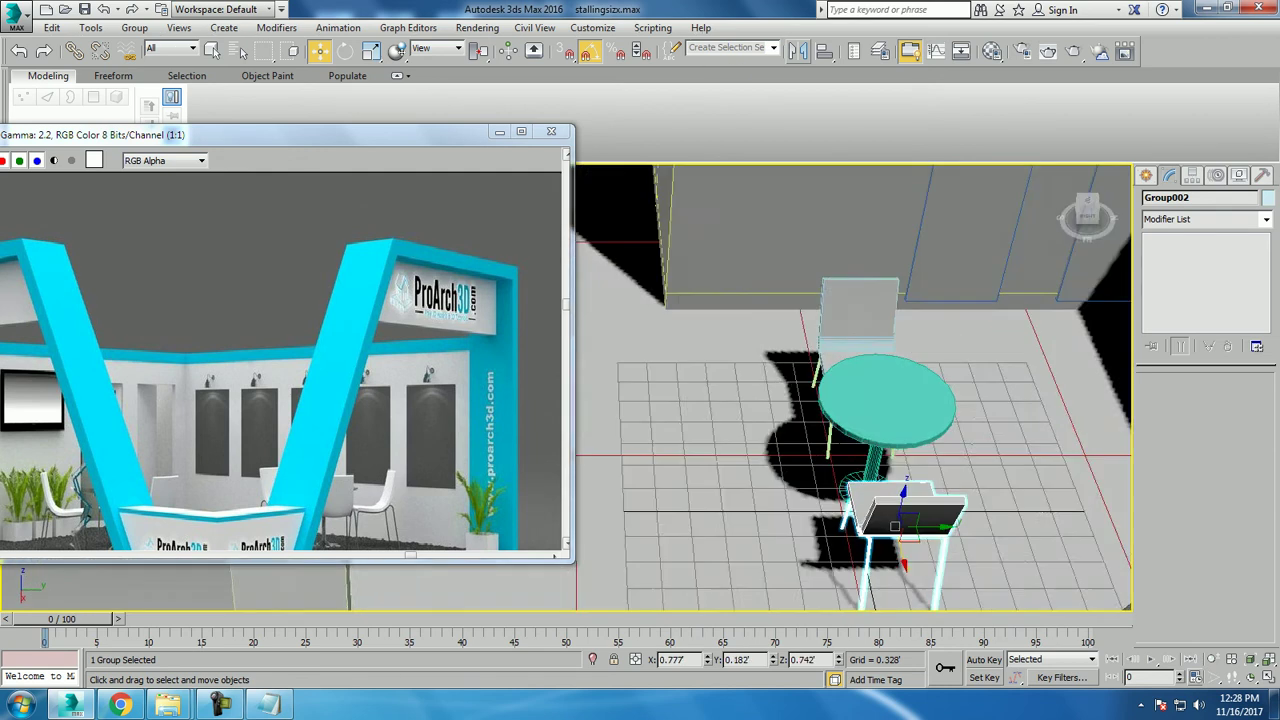
key("alt+w")
middle_click_drag(993, 548, 960, 530, "alt")
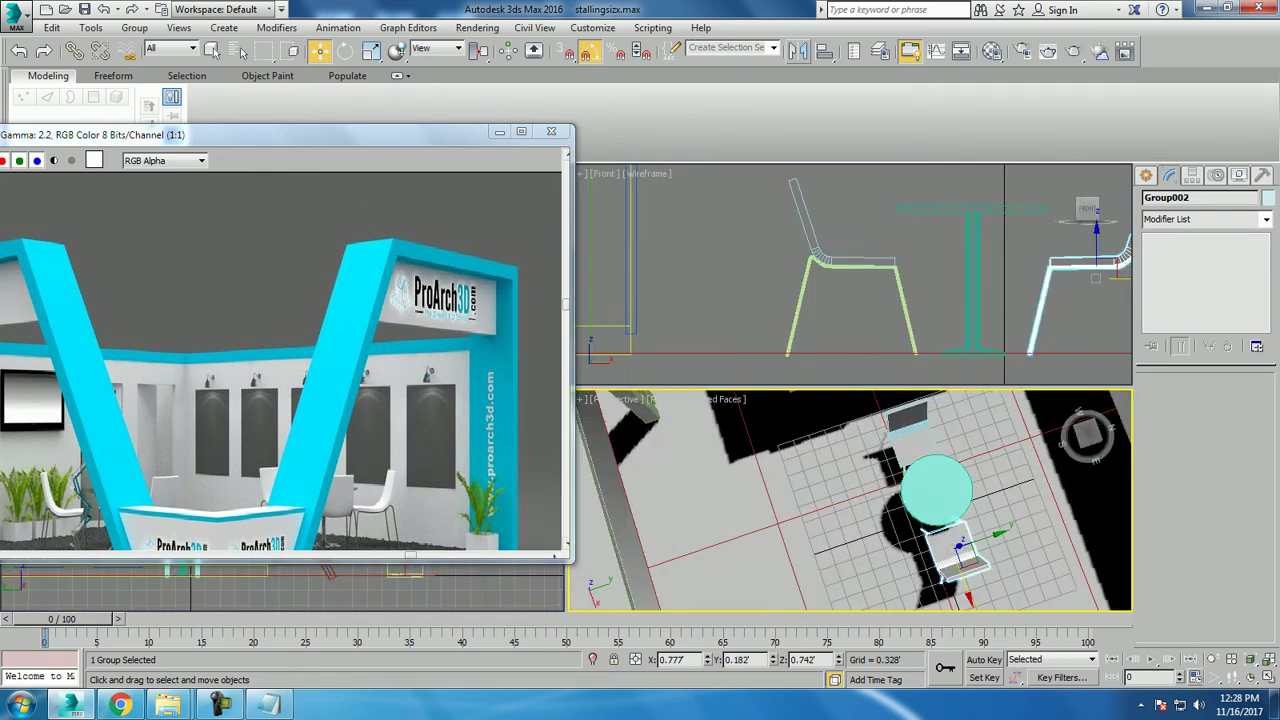
key("alt+w")
middle_click_drag(760, 420, 740, 505, "alt")
key("alt+s")
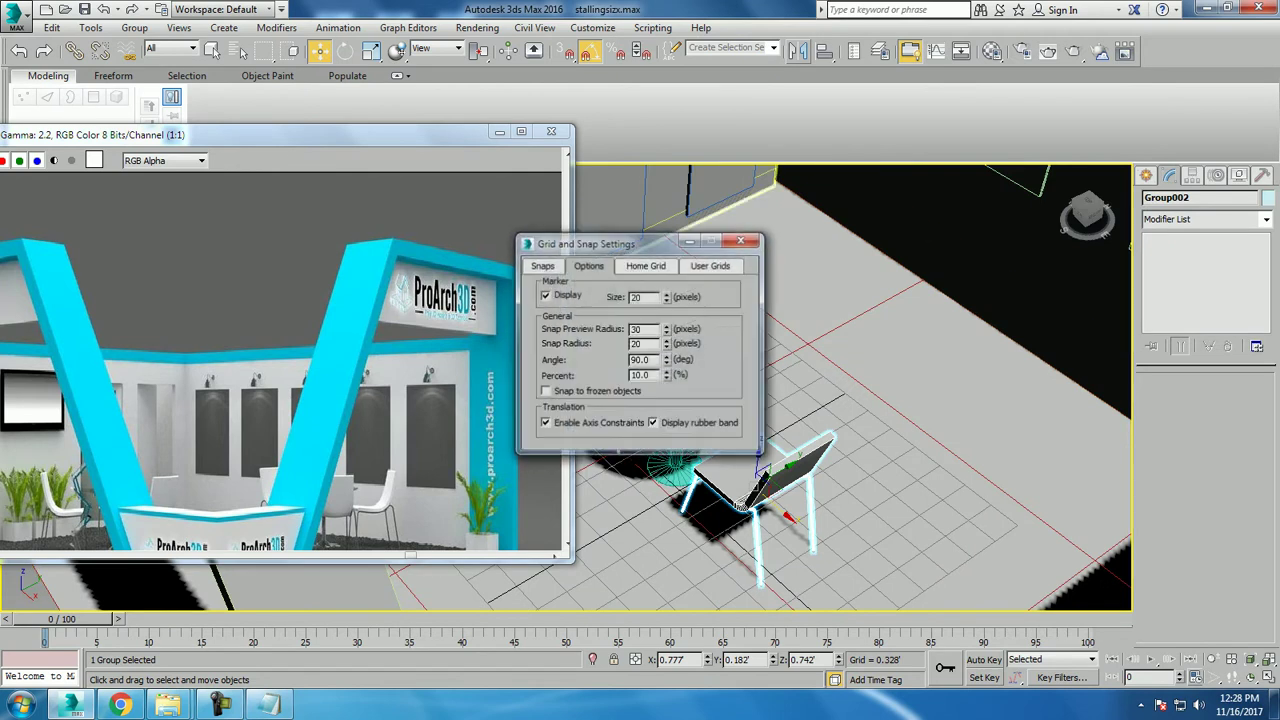
middle_click_drag(740, 505, 760, 480, "alt")
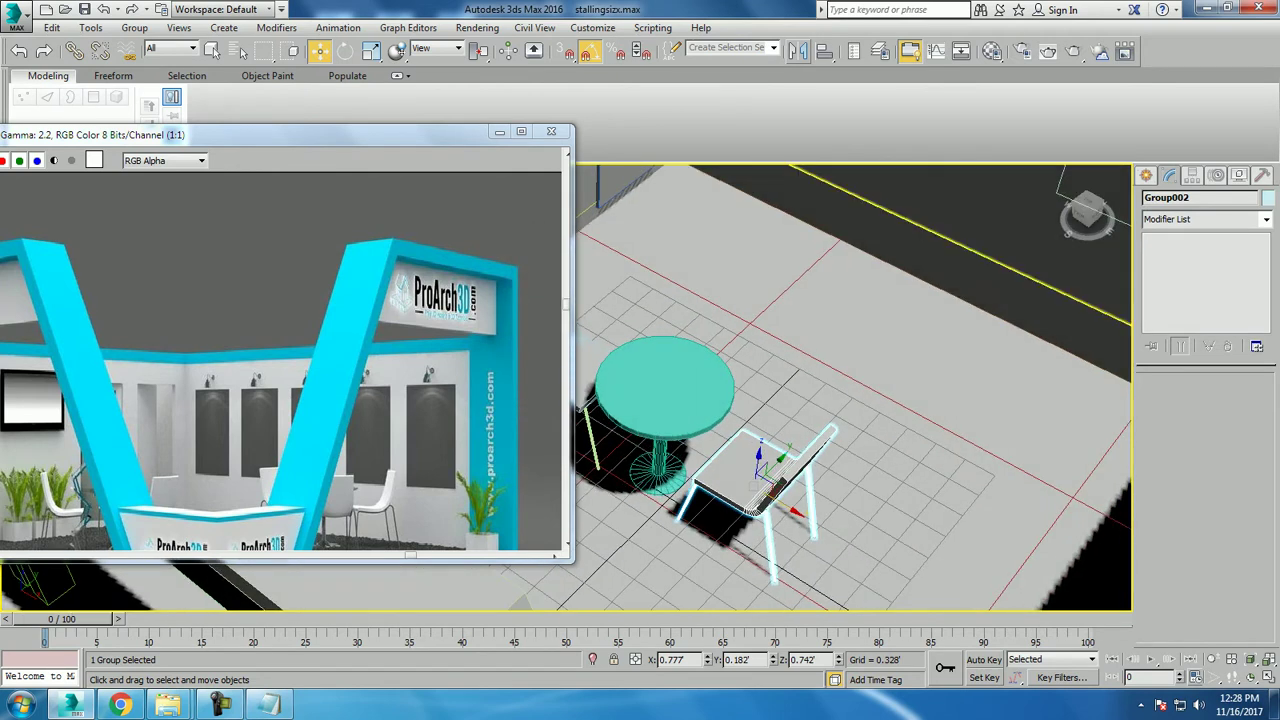
Shift-drag another chair copy, rotate it and position it beside the table.
left_click_drag(760, 480, 705, 458, "shift")
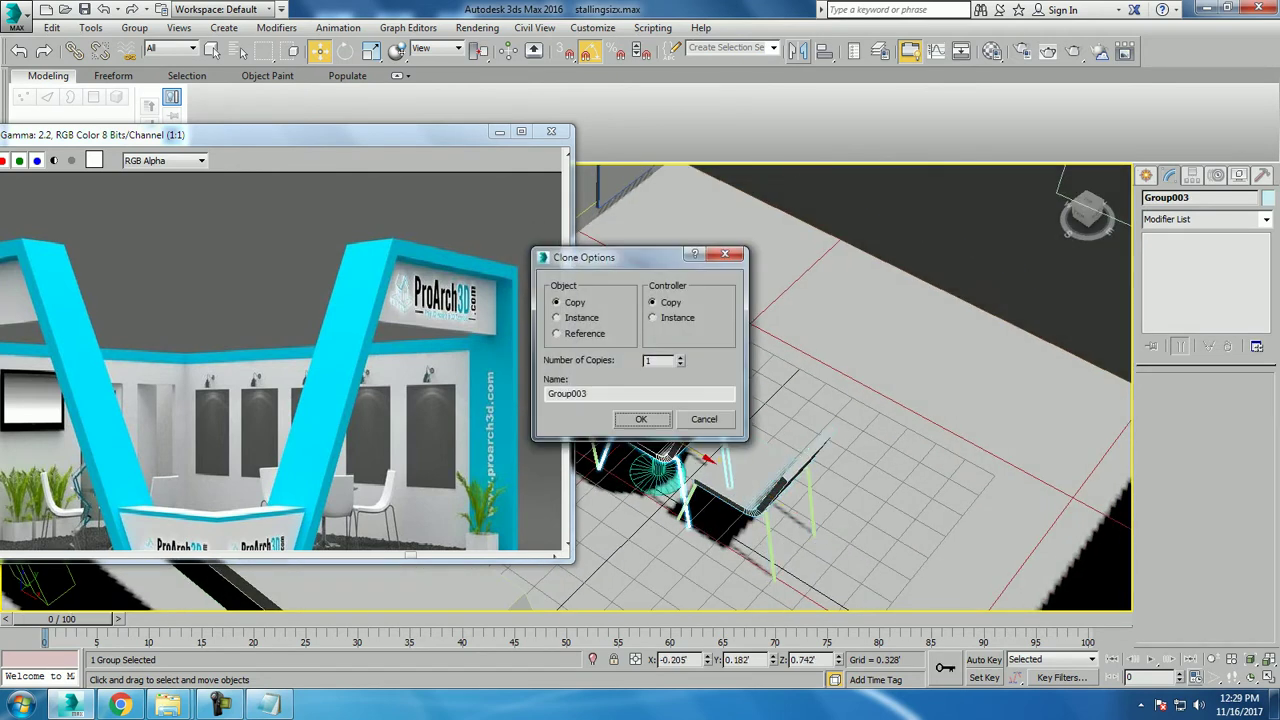
key("Return")
key("e")
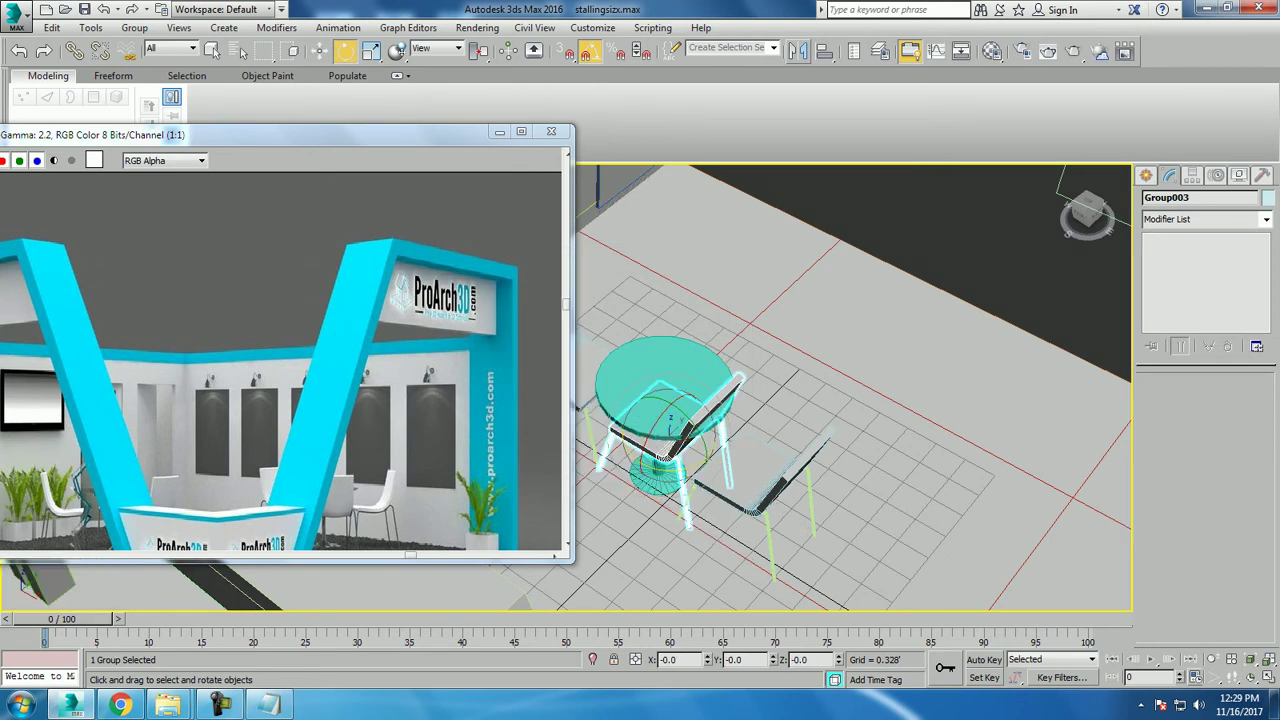
key("w")
middle_click_drag(850, 400, 760, 470, "alt")
left_click_drag(690, 510, 718, 488)
middle_click_drag(760, 470, 740, 480, "alt")
left_click_drag(712, 482, 702, 484)
middle_click_drag(702, 484, 704, 490, "alt")
left_click_drag(704, 490, 708, 490)
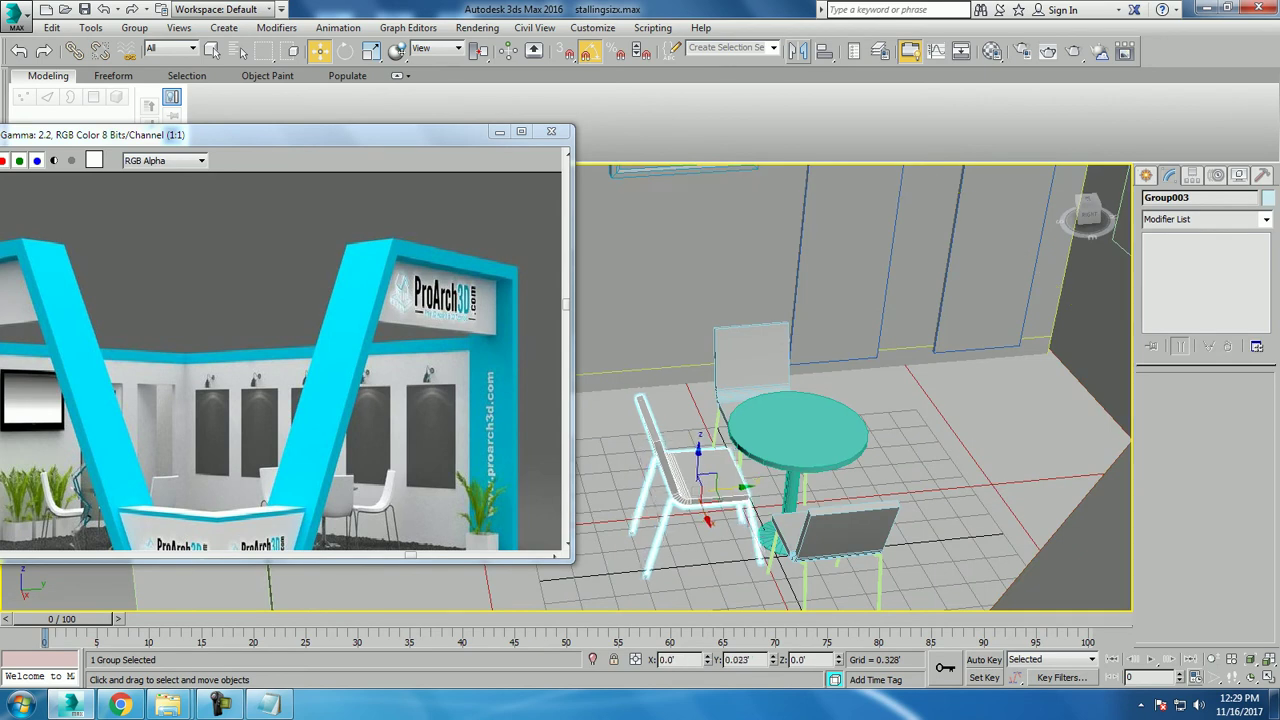
Mirror a copy across the Y axis and place it on the table's right side.
left_click(797, 50)
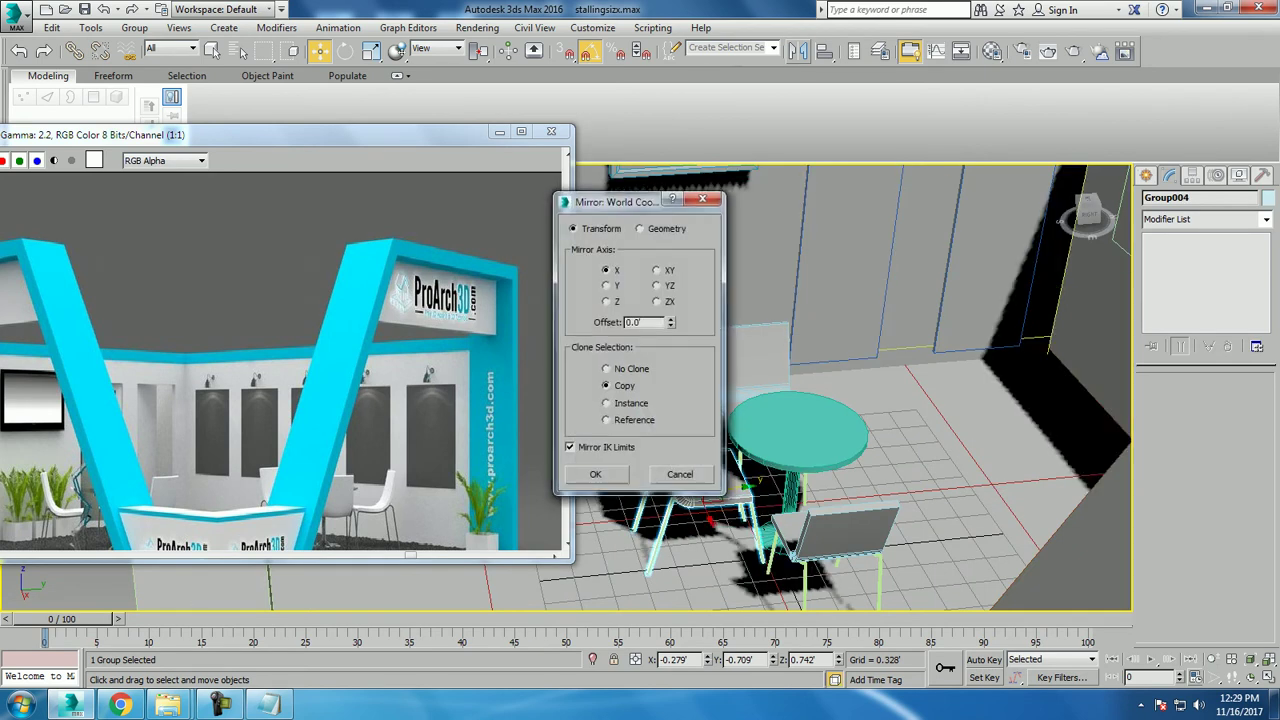
left_click(605, 285)
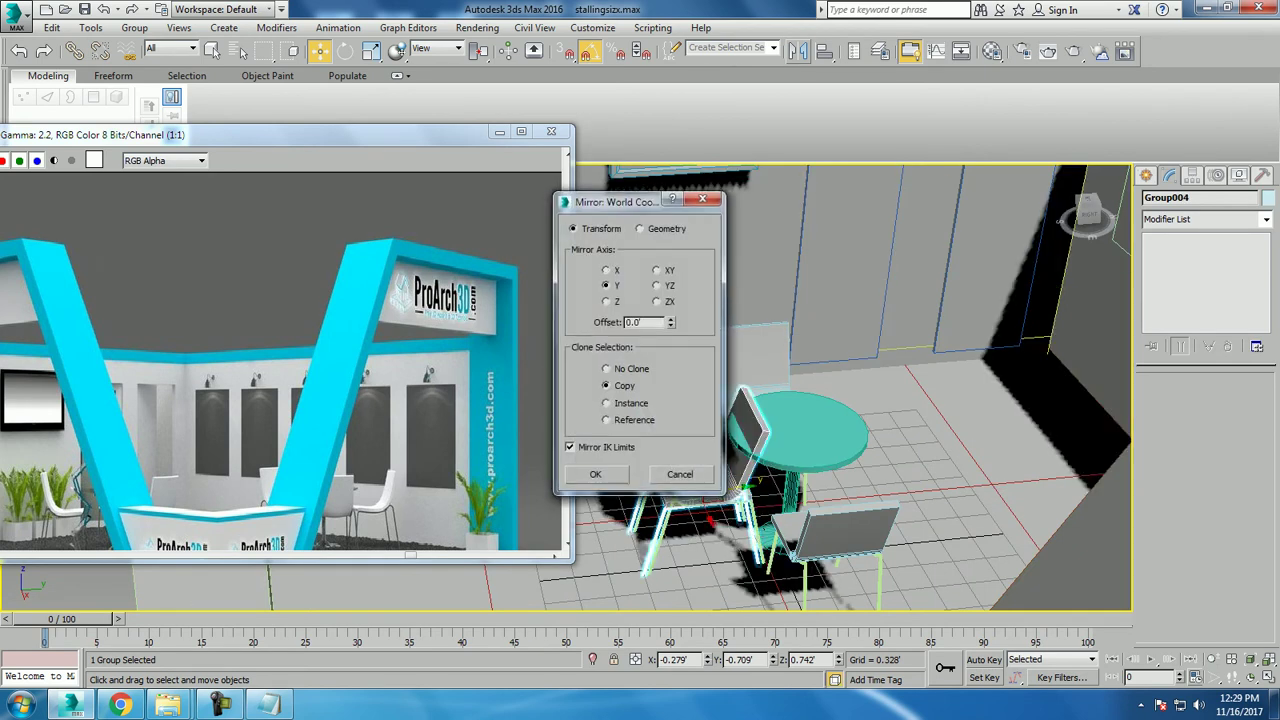
left_click(595, 474)
left_click_drag(705, 478, 920, 434)
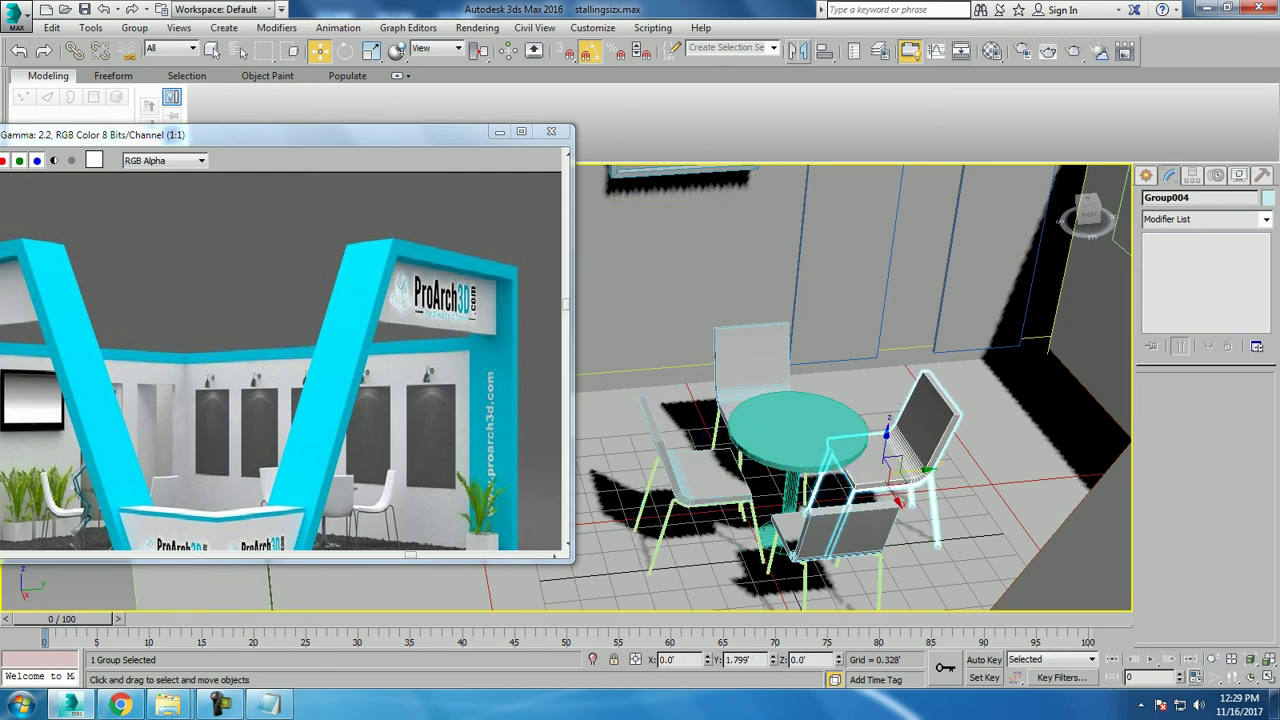
middle_click_drag(850, 400, 900, 400, "alt")
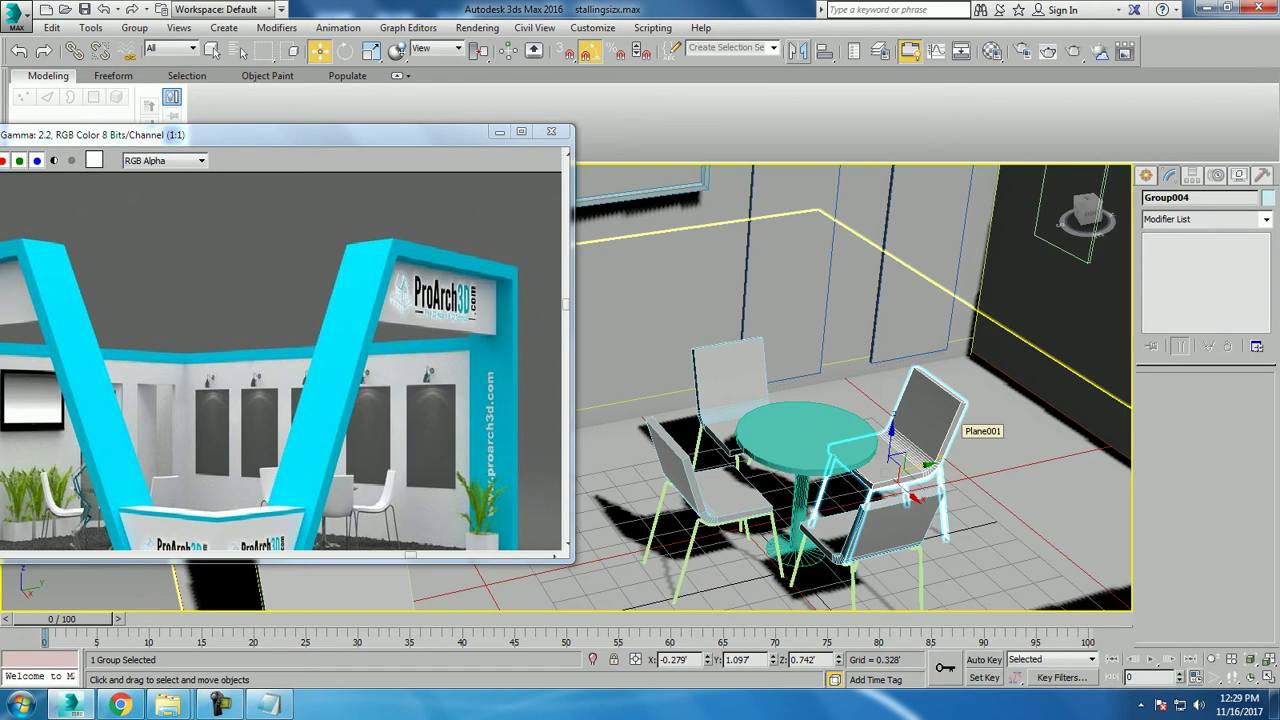
middle_click_drag(958, 426, 468, 576, "alt")
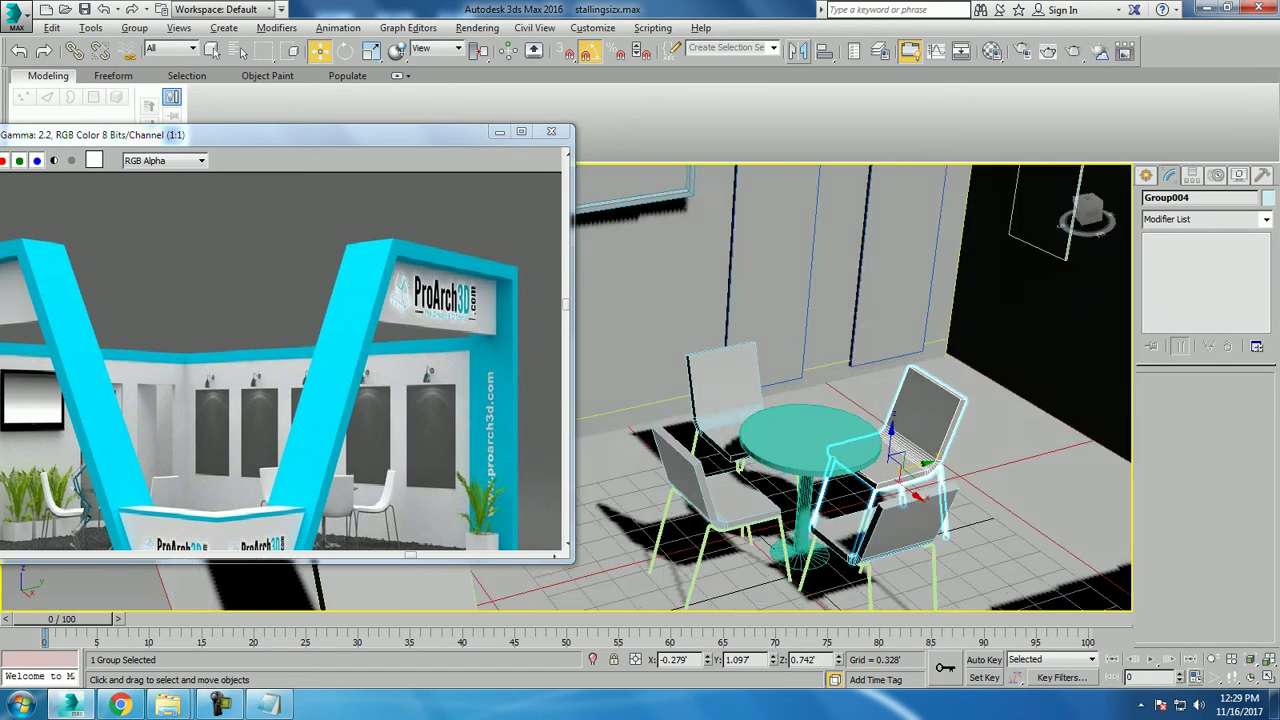
Select the table and its four chairs and drag the set toward the back wall's left corner.
key("ctrl+a")
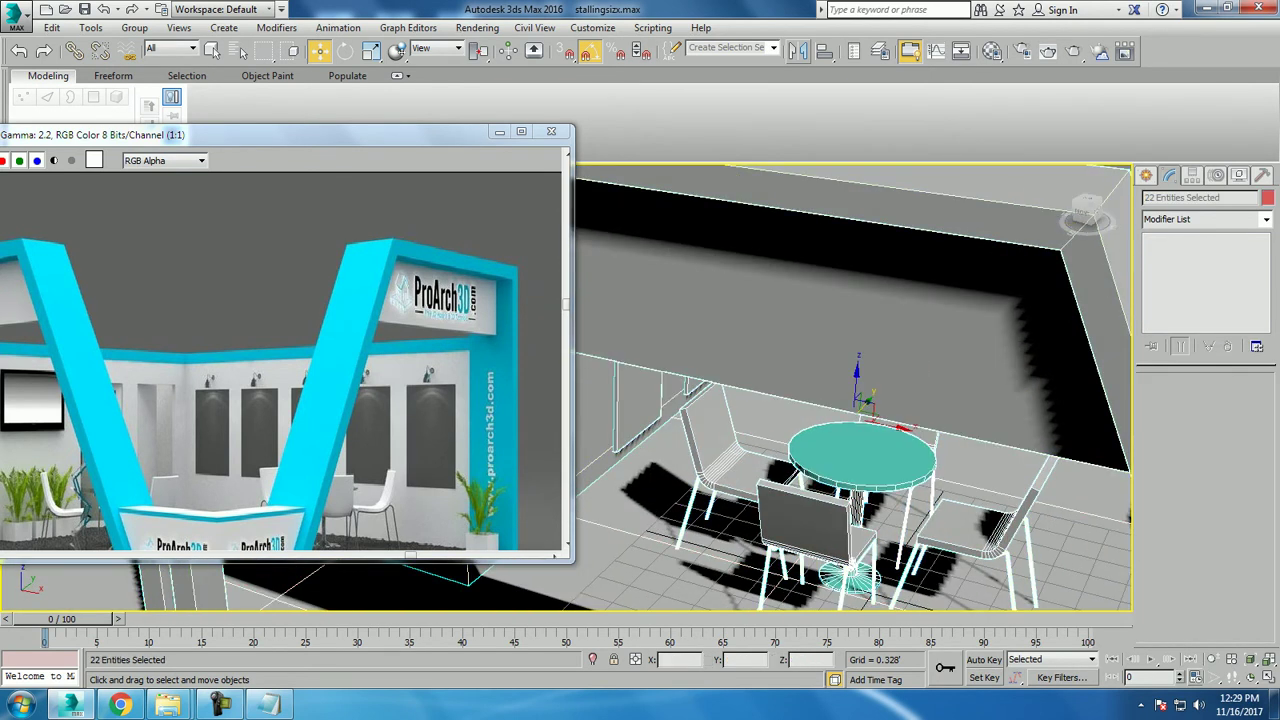
key("m")
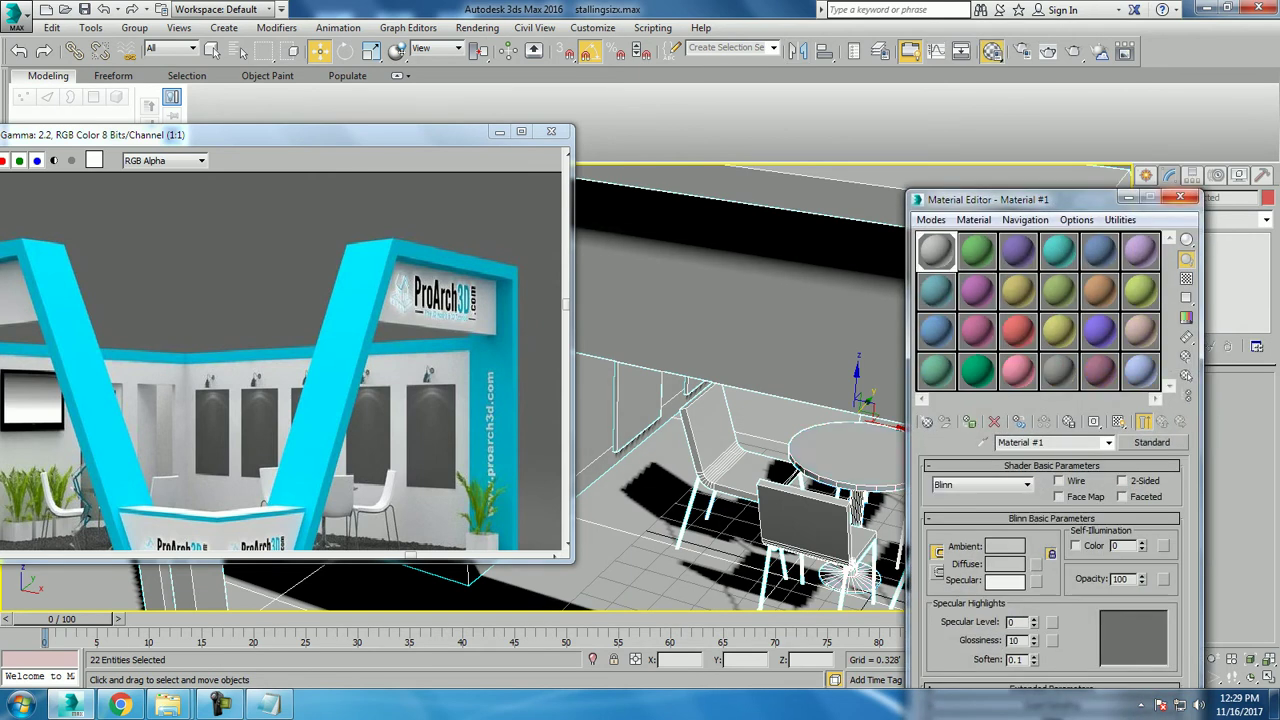
left_click(1180, 197)
mouse_move(980, 338)
middle_mouse_down("alt")
mouse_move(900, 400)
mouse_move(1066, 228)
middle_mouse_up("alt")
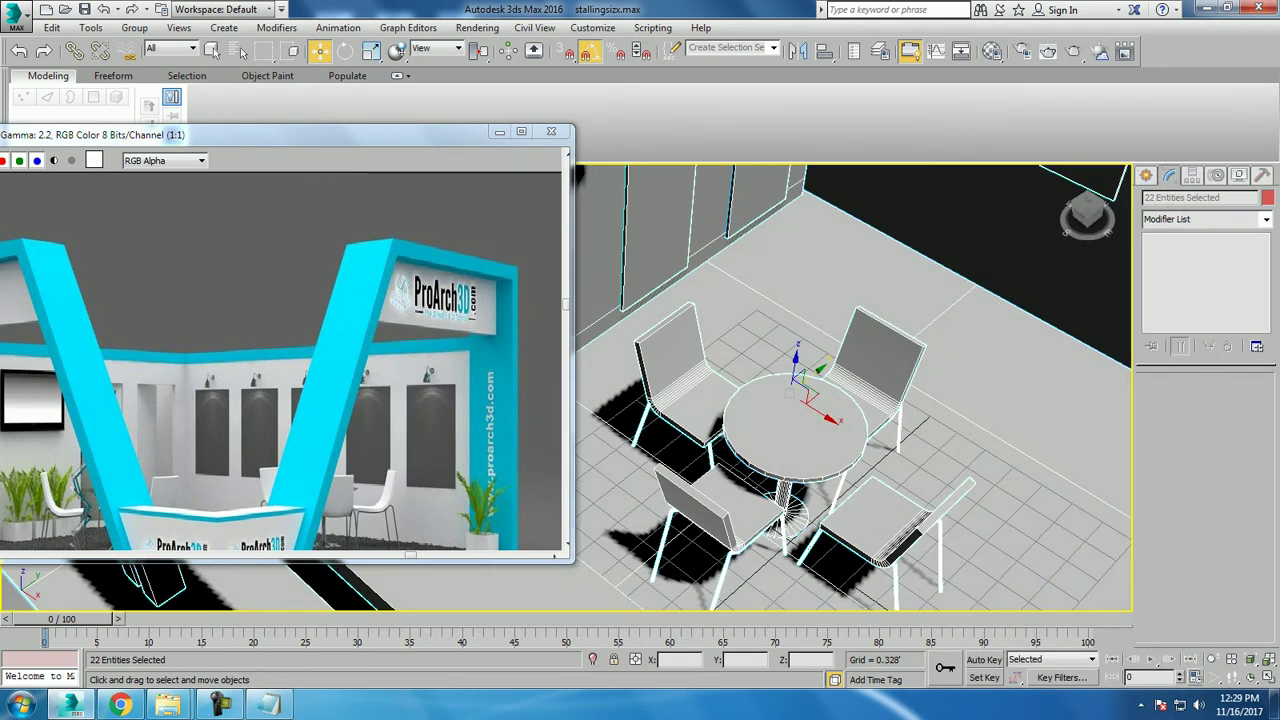
left_click(722, 440)
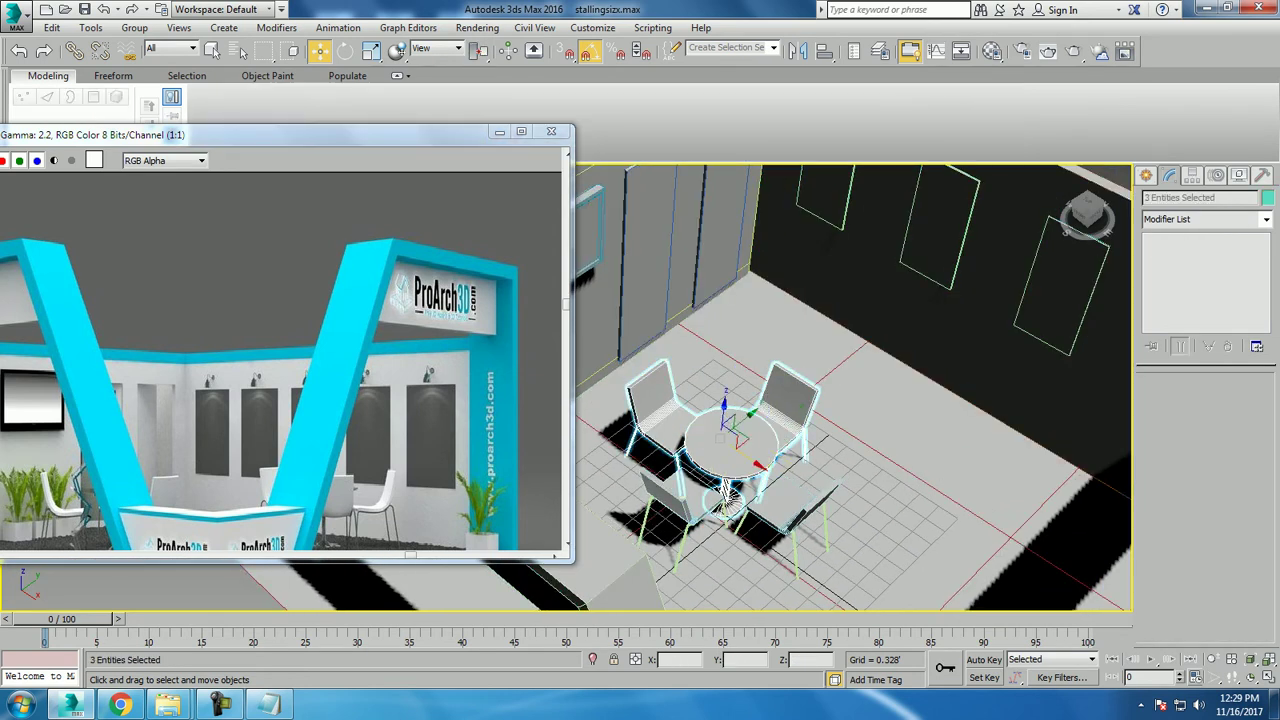
left_click(730, 497, "ctrl")
middle_click_drag(730, 497, 672, 480, "alt")
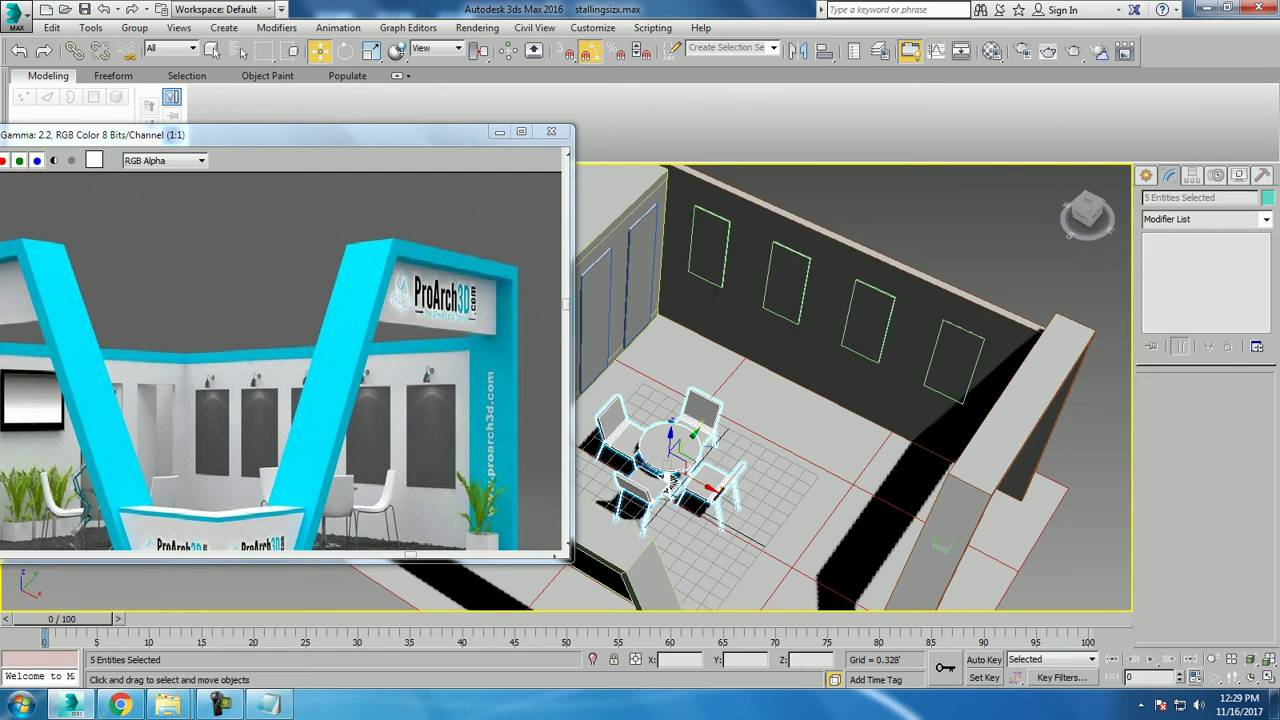
left_click_drag(680, 470, 668, 446)
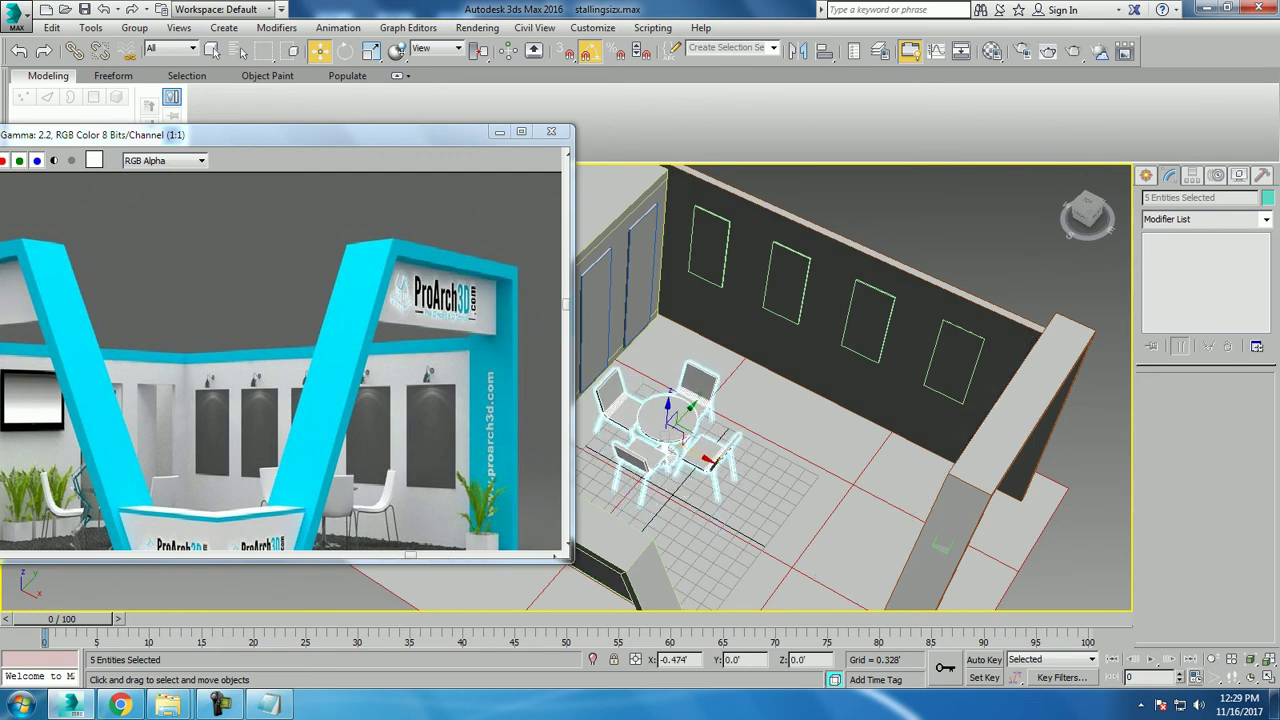
Clone the round table with four chairs to the right along the back wall, then deselect.
left_click_drag(668, 440, 845, 525, "shift")
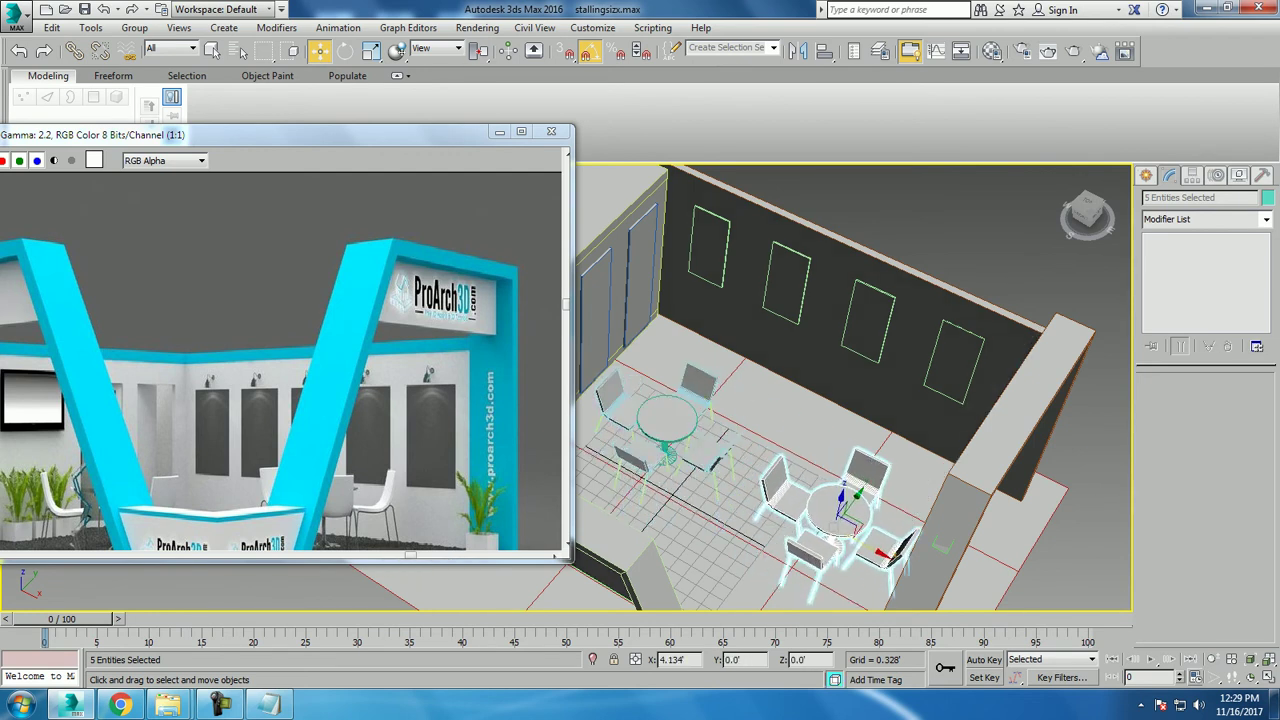
left_click(648, 418)
middle_click_drag(648, 418, 690, 405, "alt")
mouse_move(805, 515)
middle_mouse_down("alt")
mouse_move(820, 520)
mouse_move(760, 510)
mouse_move(789, 512)
middle_mouse_up("alt")
key("ctrl+d")
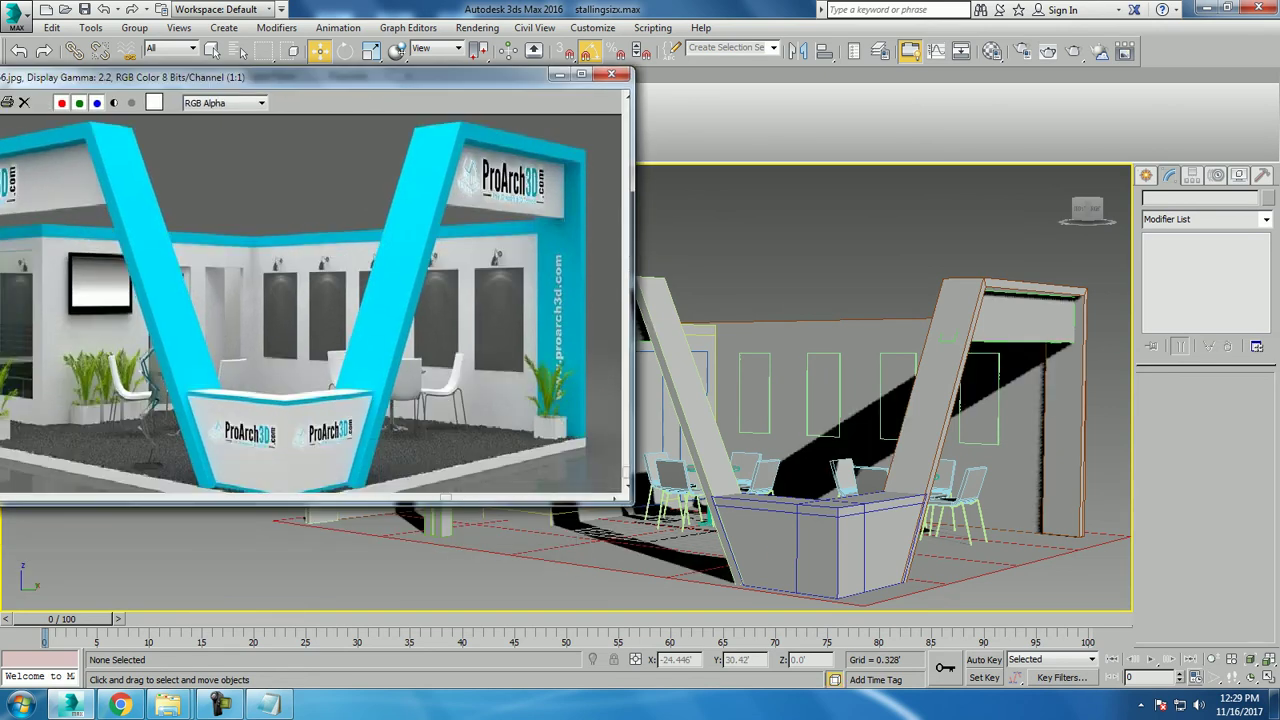
mouse_move(760, 450)
middle_mouse_down("alt")
mouse_move(760, 420)
mouse_move(900, 300)
middle_mouse_up("alt")
scroll(740, 450, "up", 3)
scroll(740, 450, "up", 3)
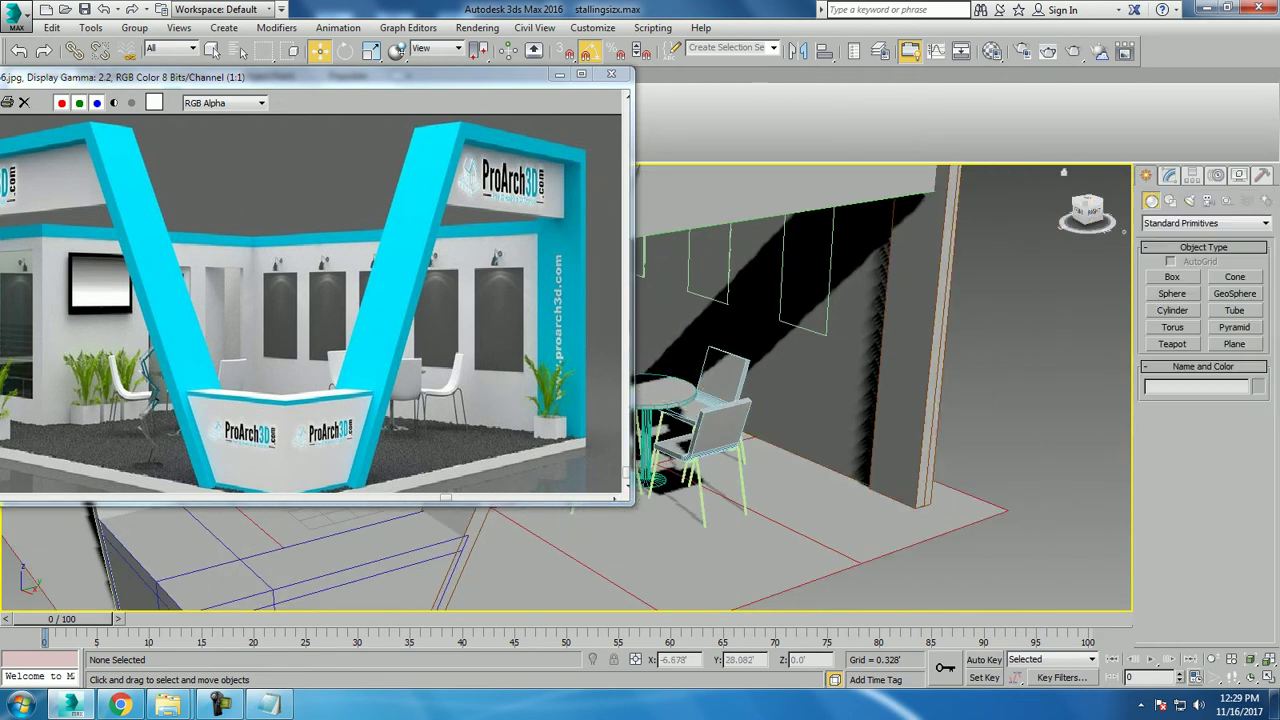
Create a small box on the floor beside the back wall.
left_click(1172, 277)
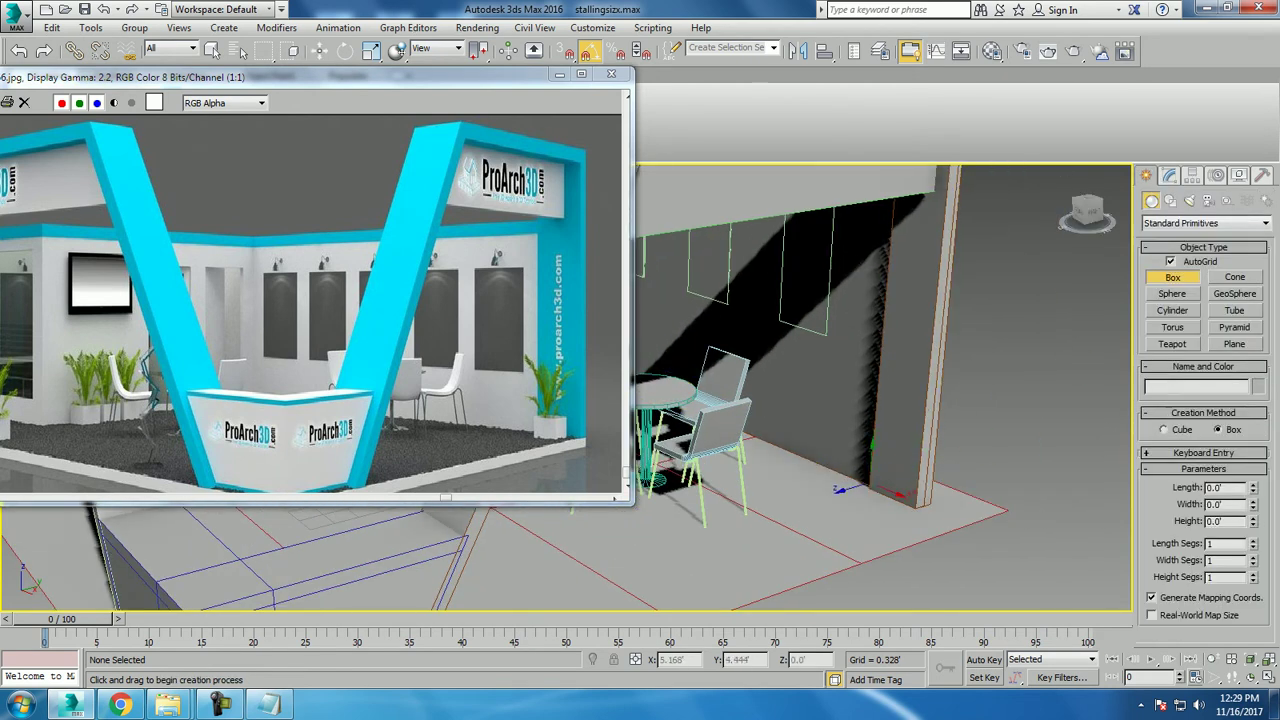
left_click_drag(888, 492, 850, 528)
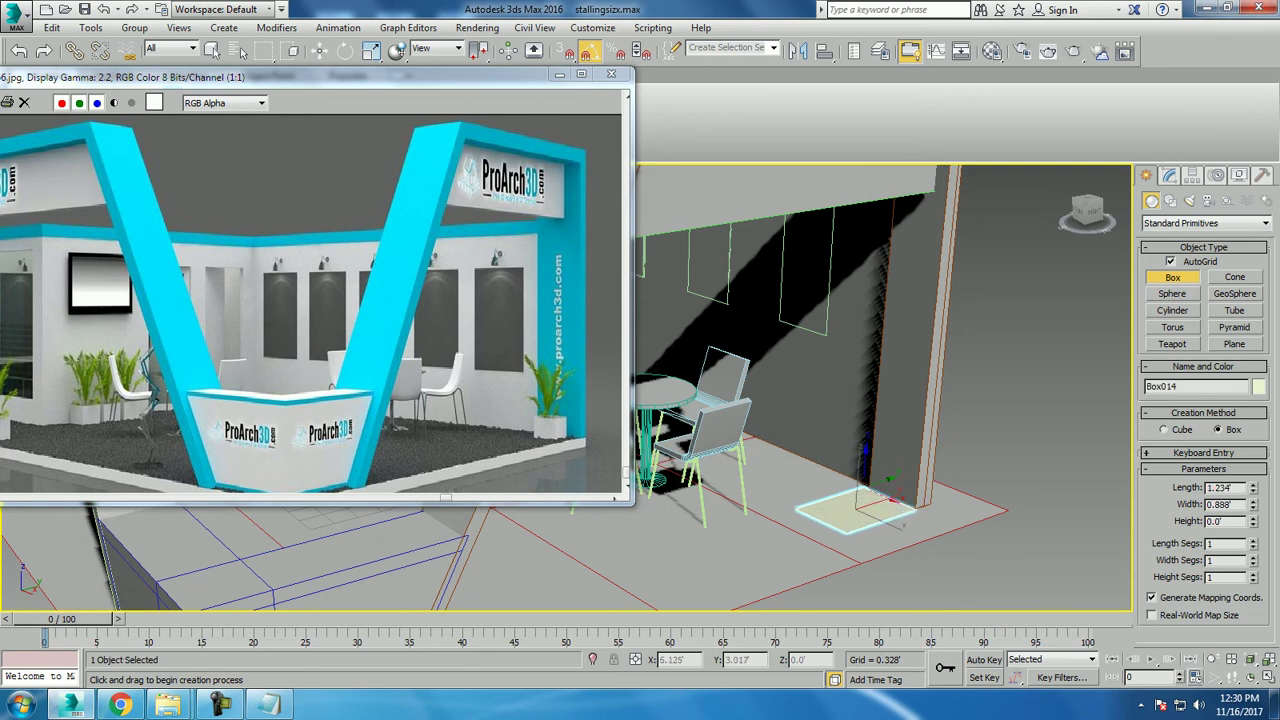
left_click(905, 522)
key("w")
middle_click_drag(905, 522, 888, 520, "alt")
key("r")
left_click_drag(888, 520, 885, 518)
key("w")
Scale the box narrower and flatter into planter proportions.
scroll(878, 520, "up", 3)
scroll(878, 527, "up", 4)
key("r")
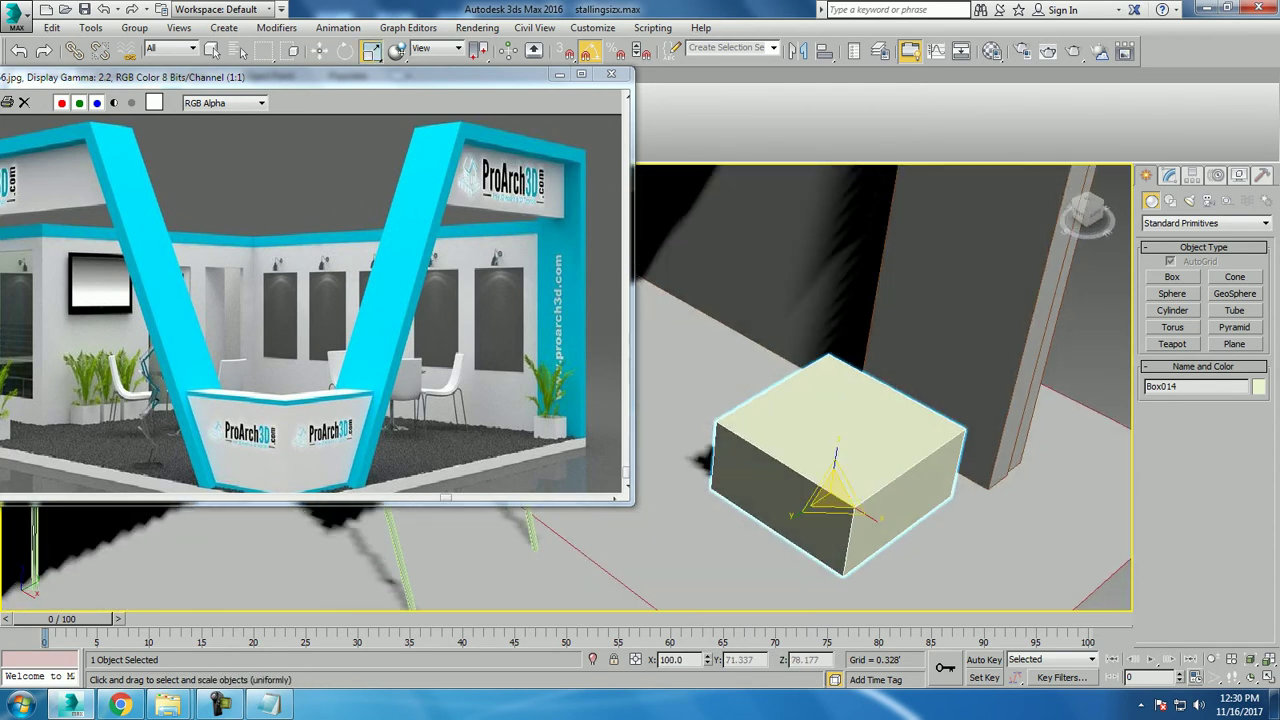
left_click_drag(845, 500, 850, 498)
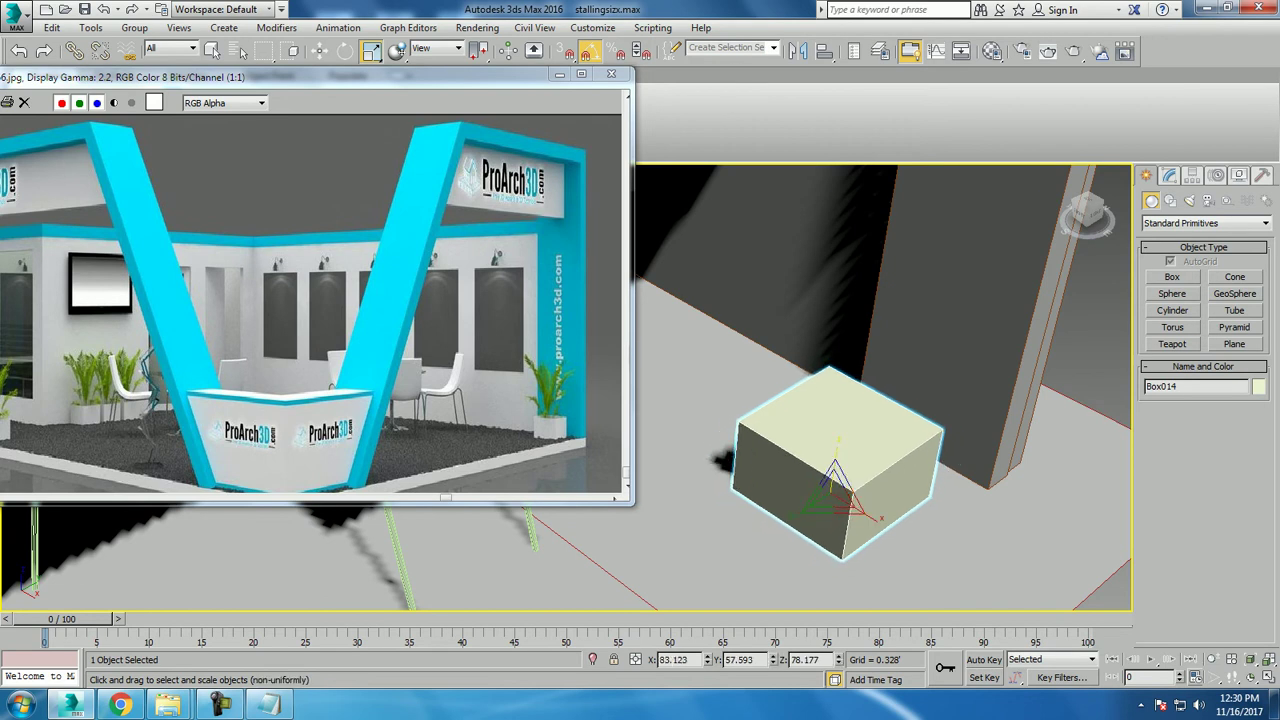
left_click_drag(834, 455, 834, 475)
middle_click_drag(836, 480, 836, 440, "alt")
key("w")
Convert the box to an Editable Poly and nudge it slightly right.
right_click(843, 428)
left_click(1050, 604)
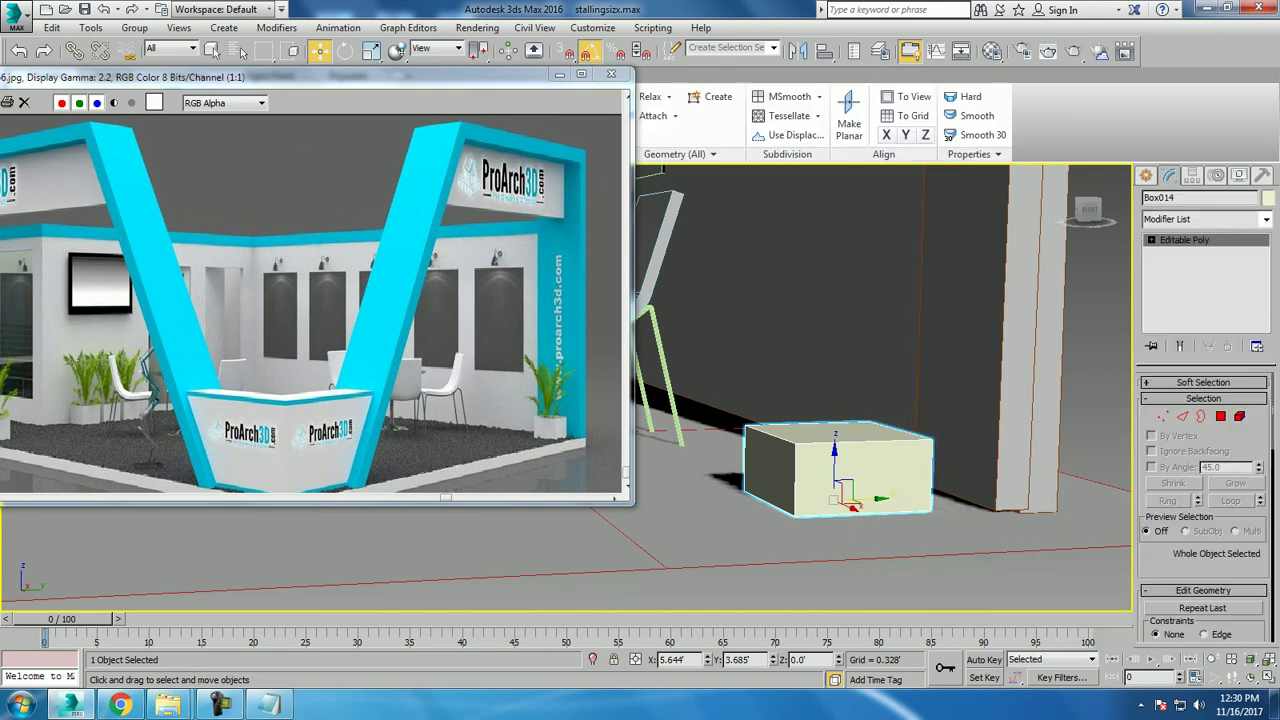
middle_click_drag(840, 470, 890, 440, "alt")
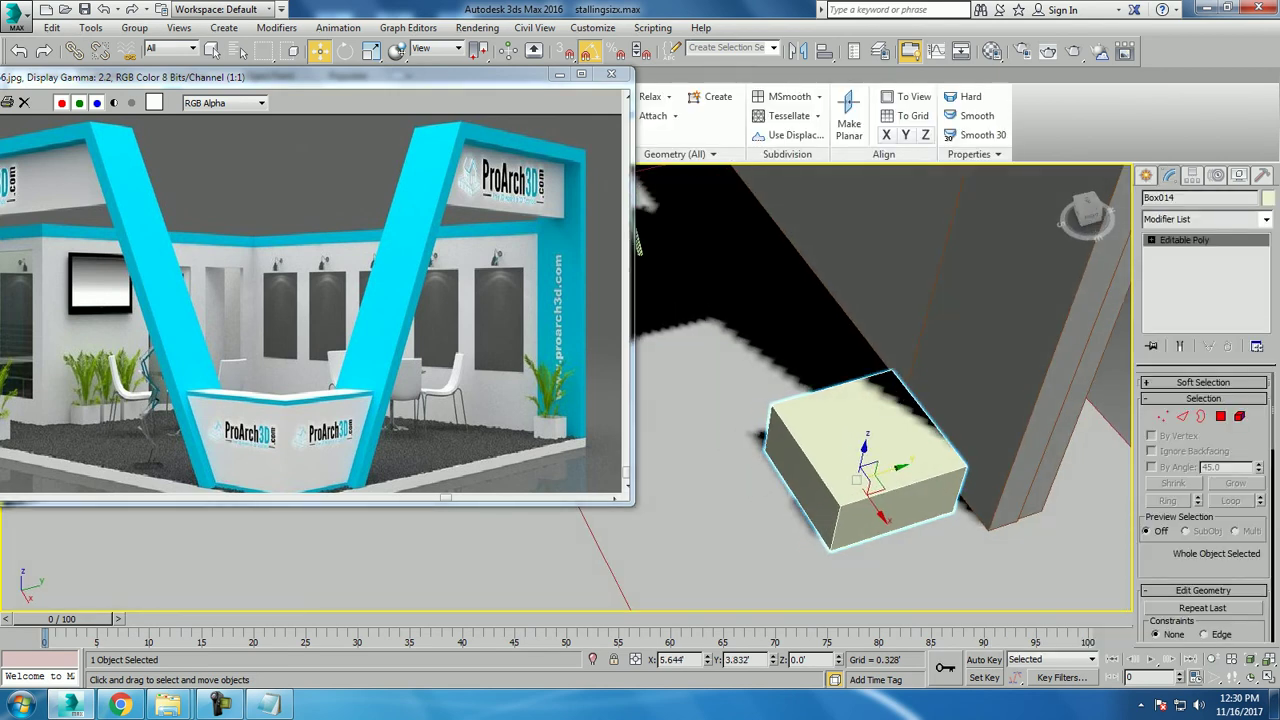
left_click_drag(858, 478, 880, 482)
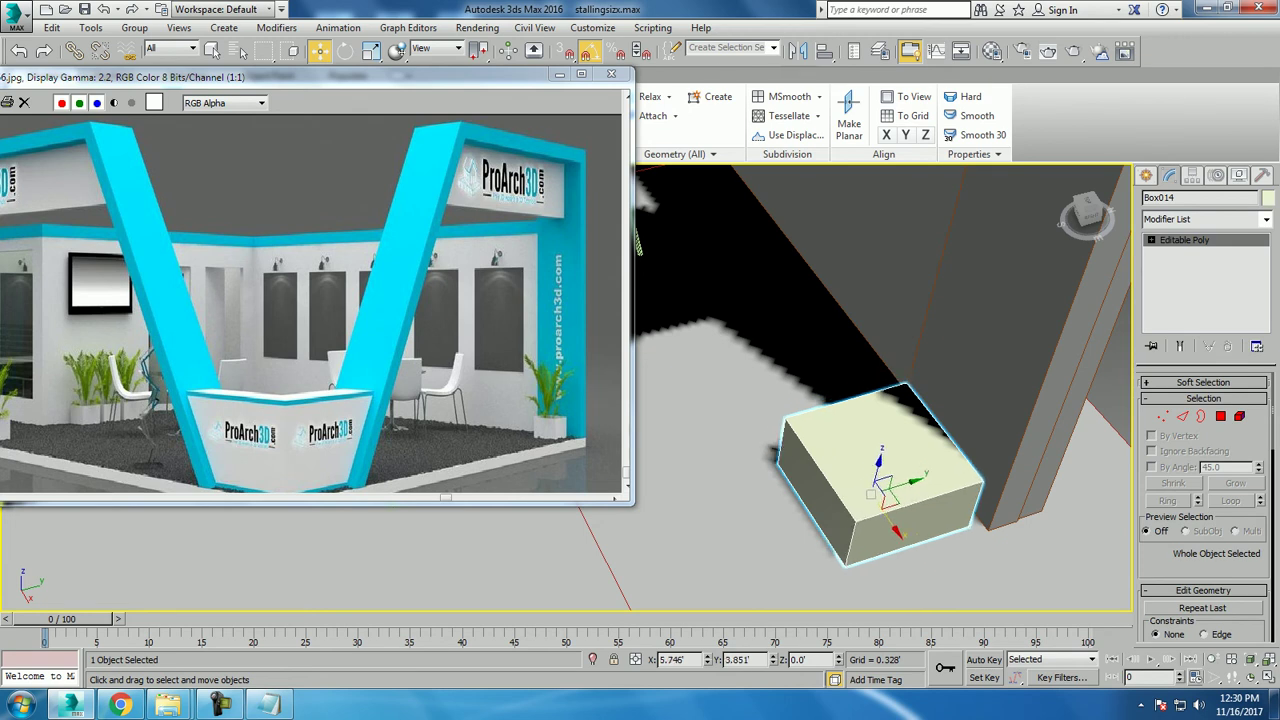
Inset the box's top polygon to form a rim border.
key("4")
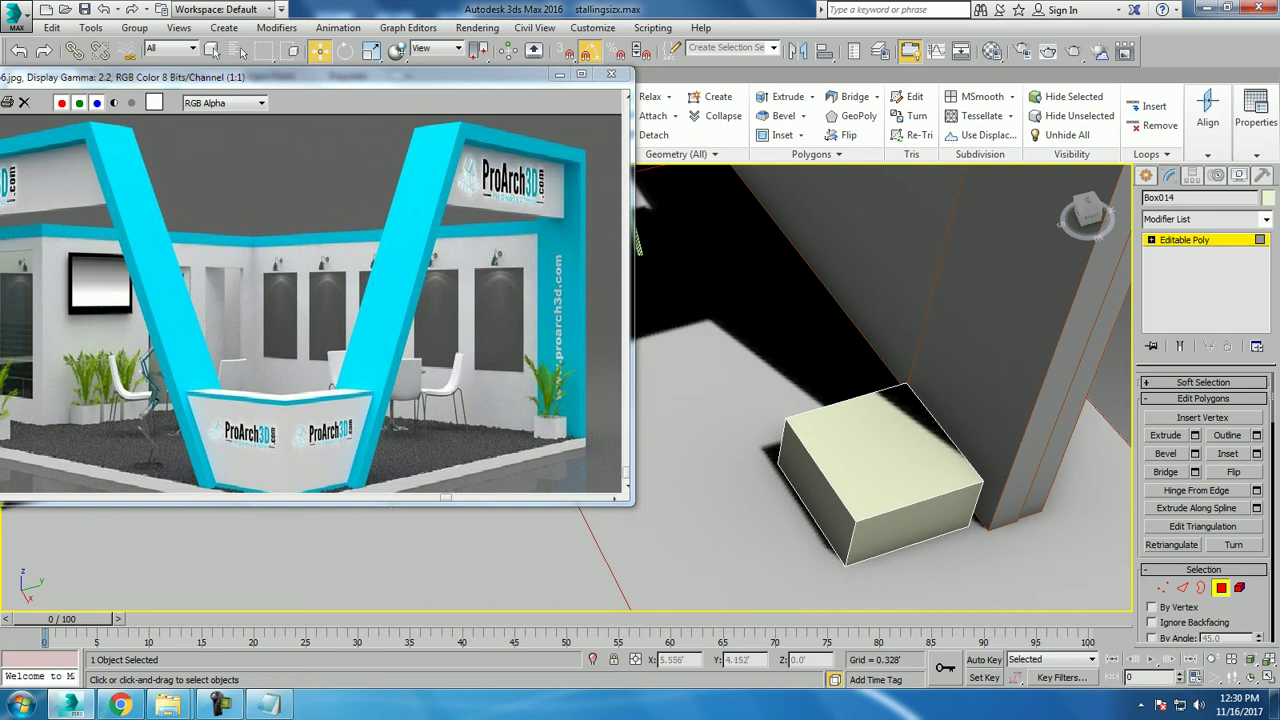
left_click(885, 445)
left_click(1257, 453)
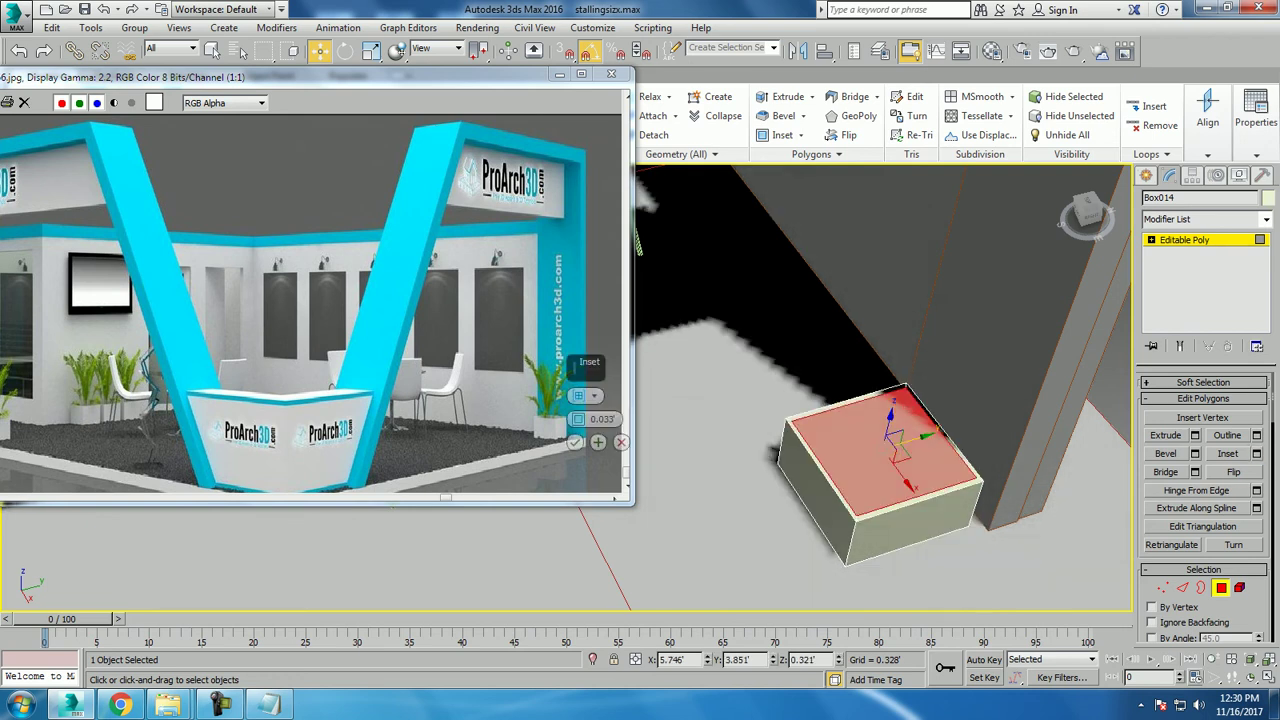
left_click_drag(577, 419, 577, 405)
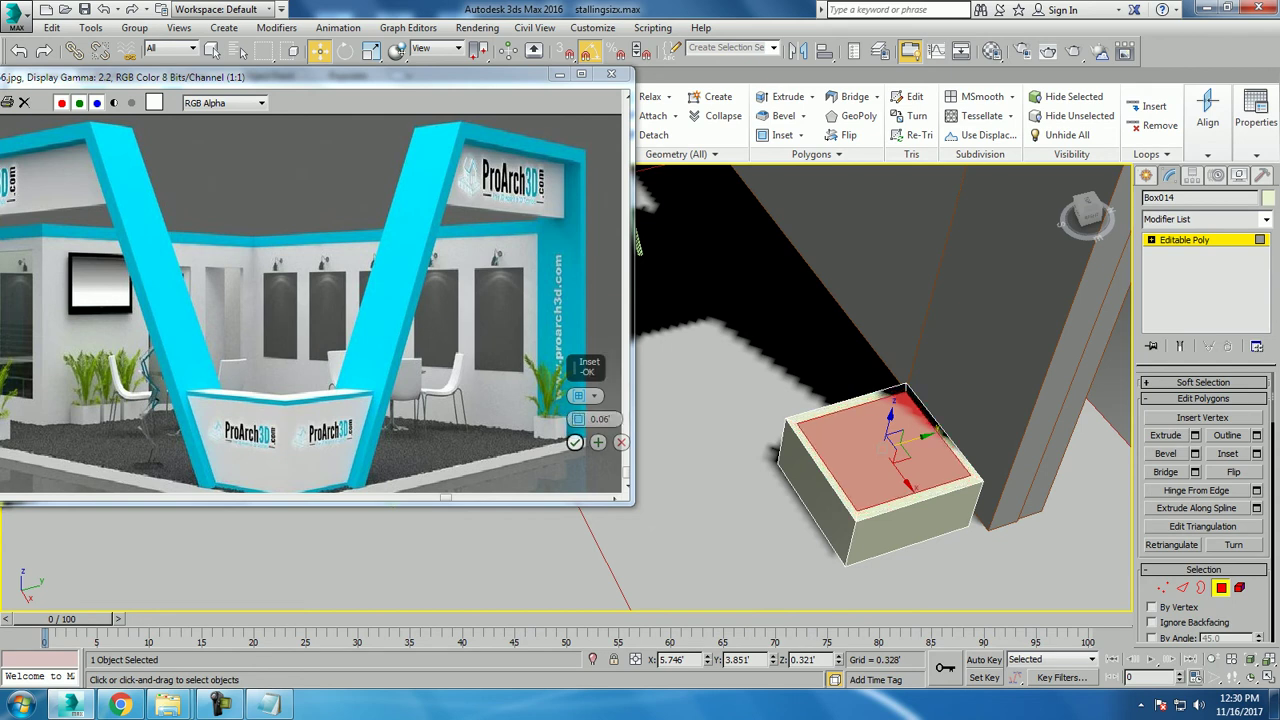
left_click(575, 442)
Bevel the inset top with negative height to sink the planter's centre.
middle_click_drag(880, 400, 900, 380, "alt")
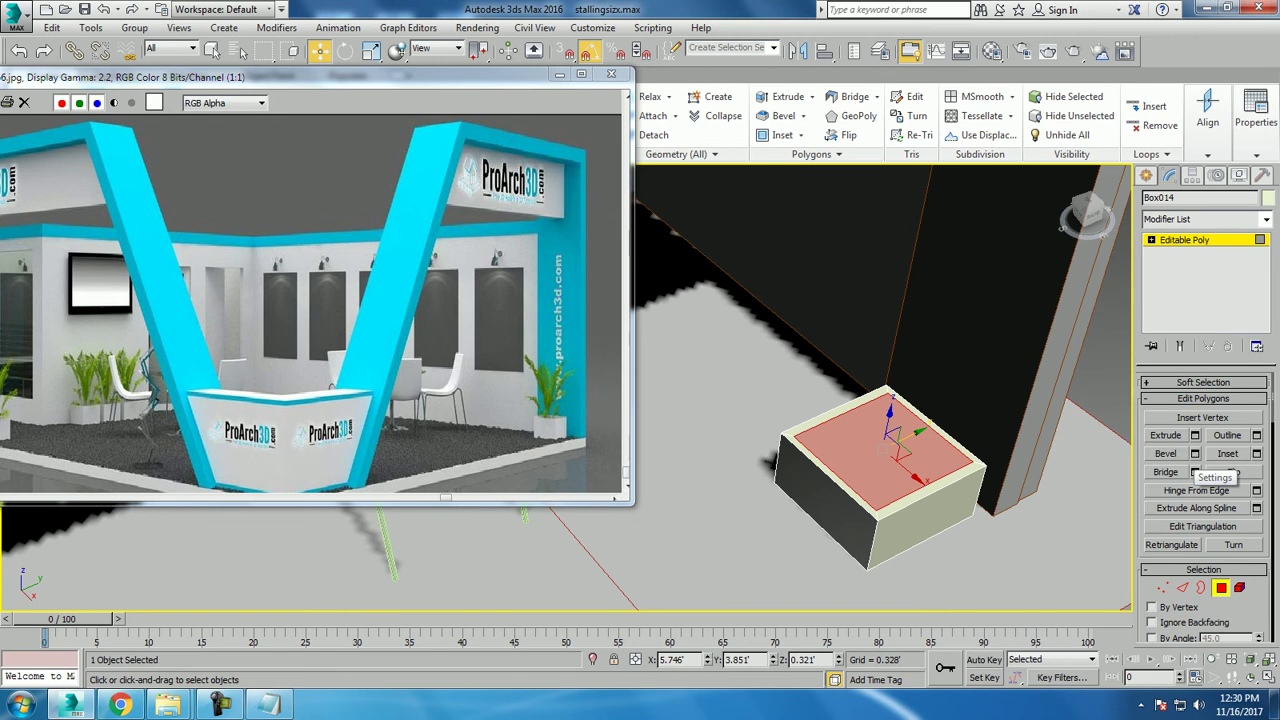
left_click(1194, 453)
left_click_drag(577, 419, 577, 440)
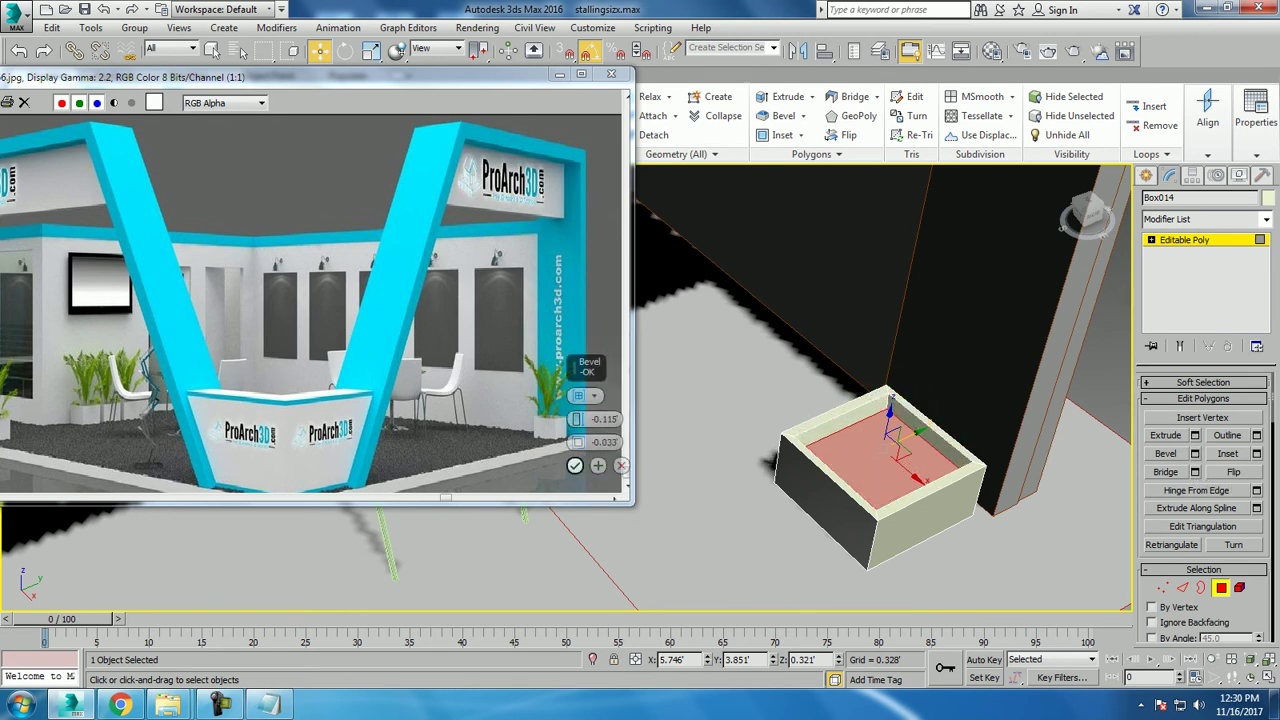
left_click(575, 465)
key("4")
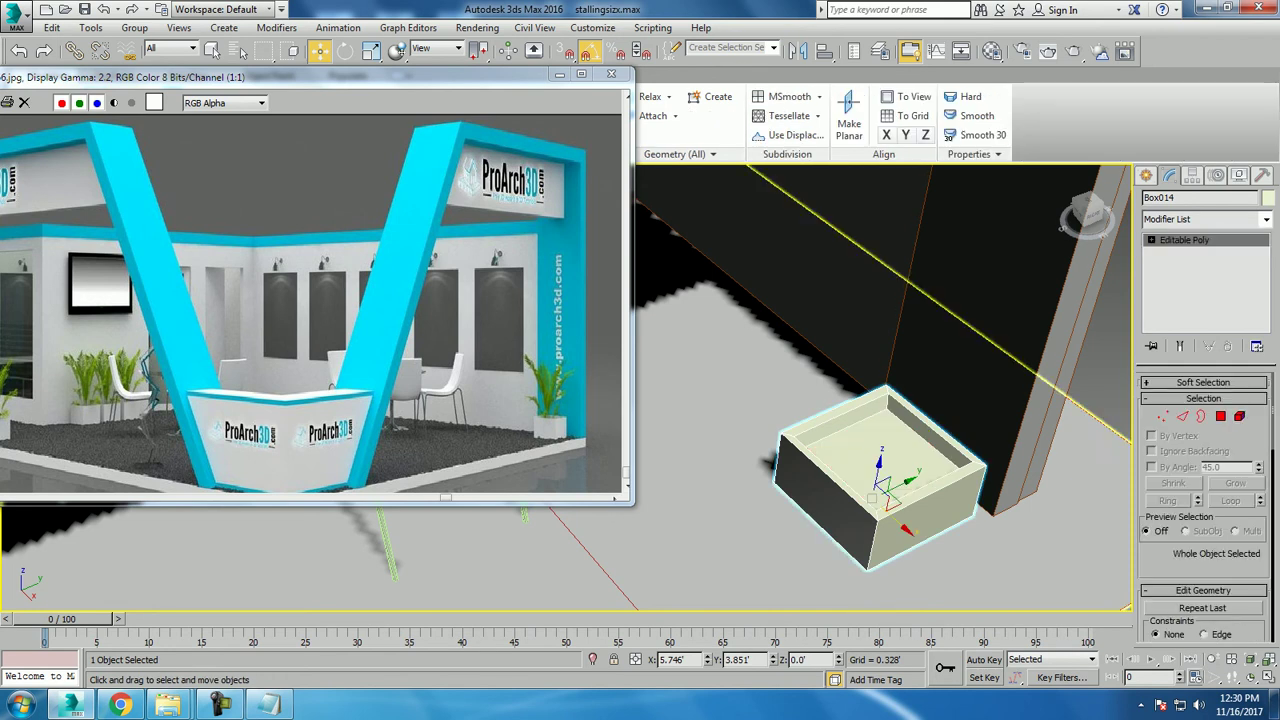
scroll(1100, 505, "down", 2)
scroll(1100, 505, "down", 5)
scroll(1100, 505, "down", 3)
Clone the planter box next to the table.
mouse_move(300, 75)
left_mouse_down()
mouse_move(436, 75)
mouse_move(320, 54)
left_mouse_up()
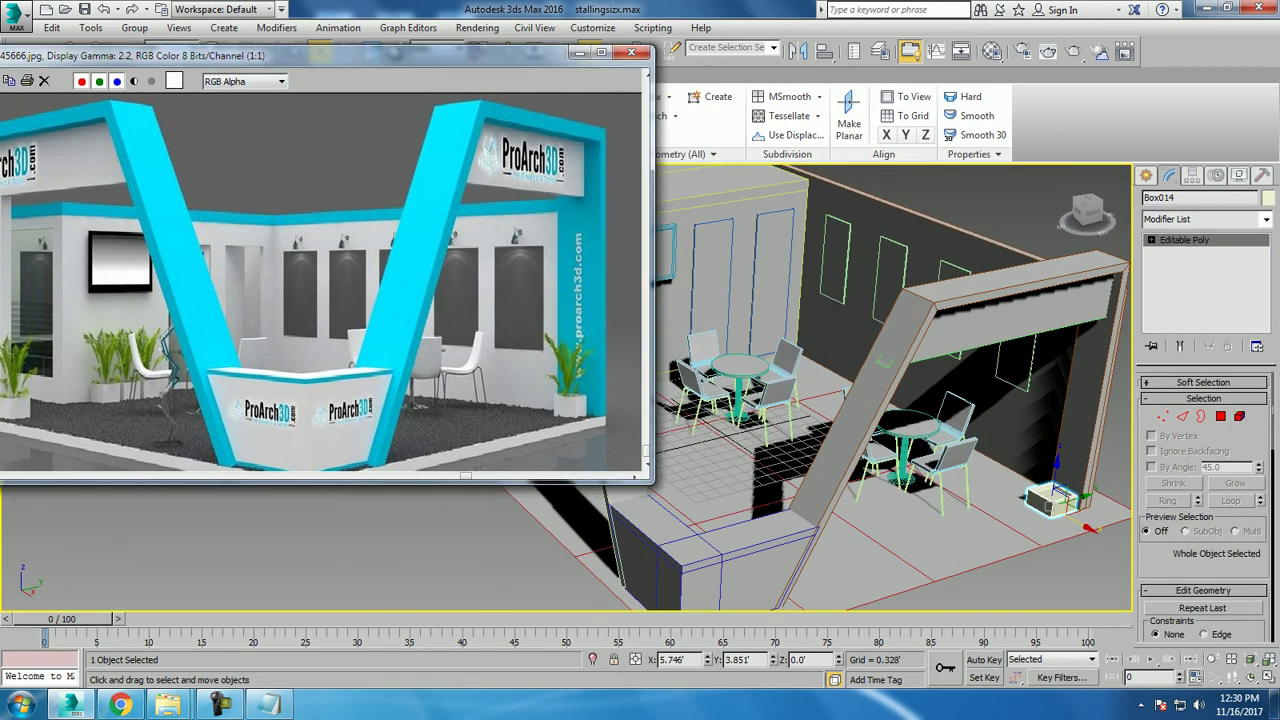
scroll(700, 300, "up", 3)
middle_click_drag(900, 400, 800, 380)
left_click_drag(1060, 495, 762, 330, "shift")
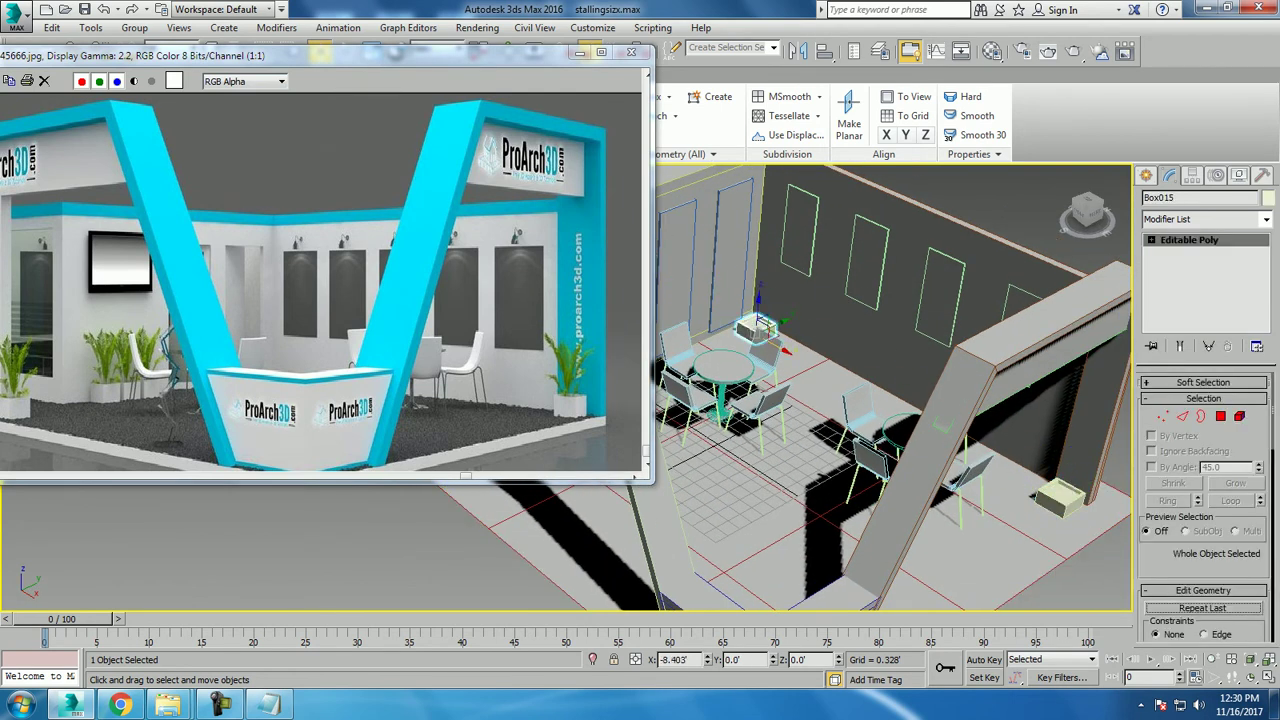
key("Return")
Move the copied planter to the left front of the stall.
key("z")
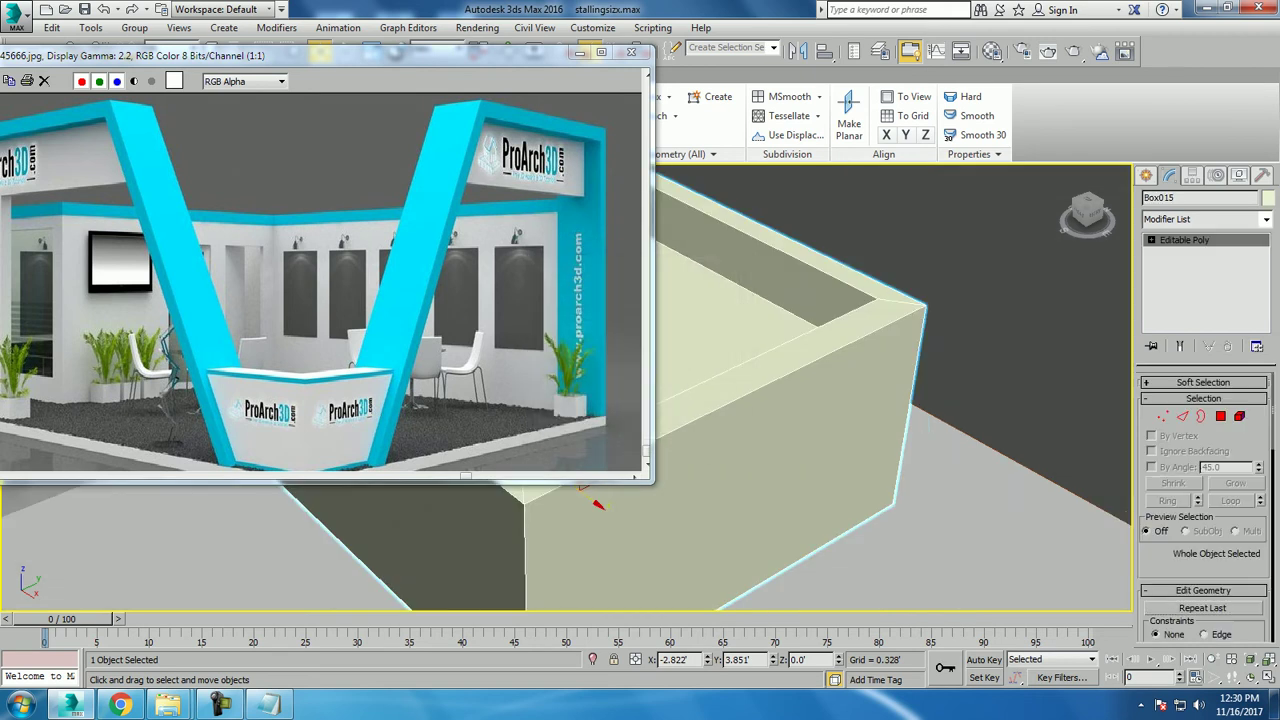
scroll(980, 380, "down", 3)
scroll(980, 380, "down", 3)
scroll(980, 380, "down", 2)
scroll(980, 380, "down", 2)
middle_click_drag(980, 380, 1020, 380, "alt")
left_click_drag(1020, 372, 750, 478)
middle_click_drag(750, 478, 748, 480, "alt")
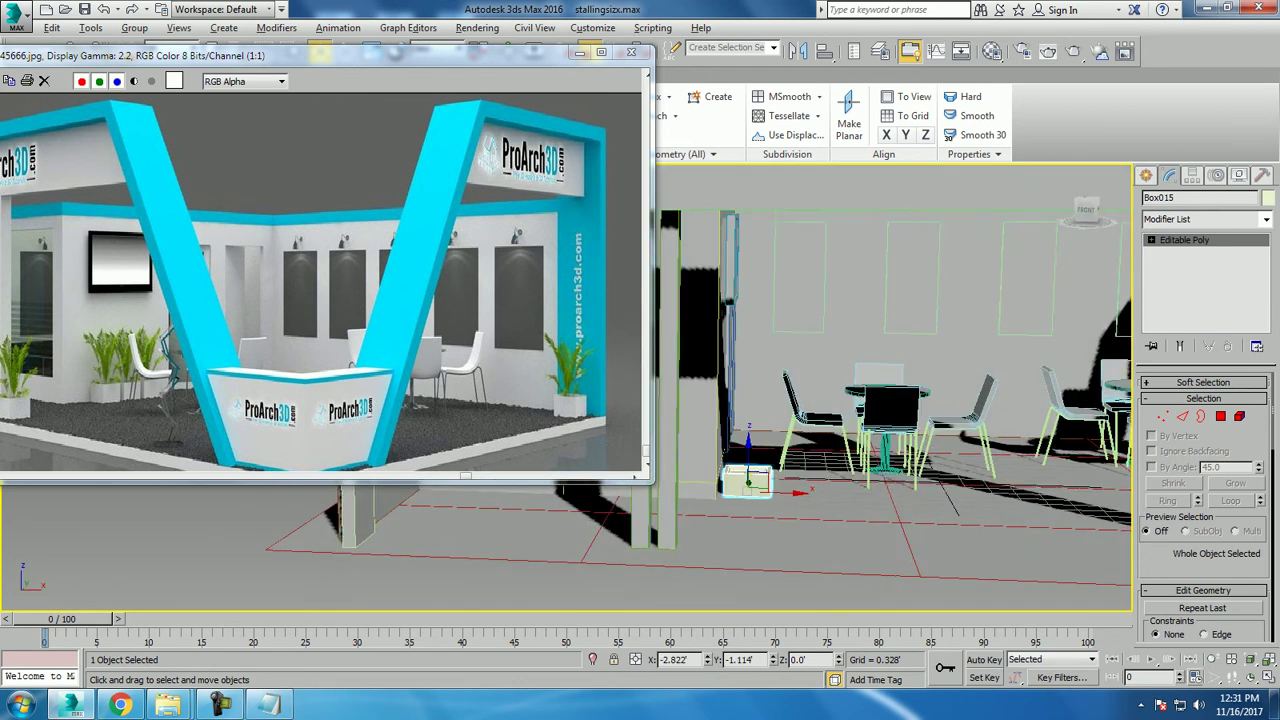
scroll(750, 480, "up", 4)
mouse_move(622, 525)
middle_mouse_down("alt")
mouse_move(700, 486)
mouse_move(718, 498)
middle_mouse_up("alt")
Make another planter copy alongside the first one.
left_click_drag(720, 498, 813, 468, "shift")
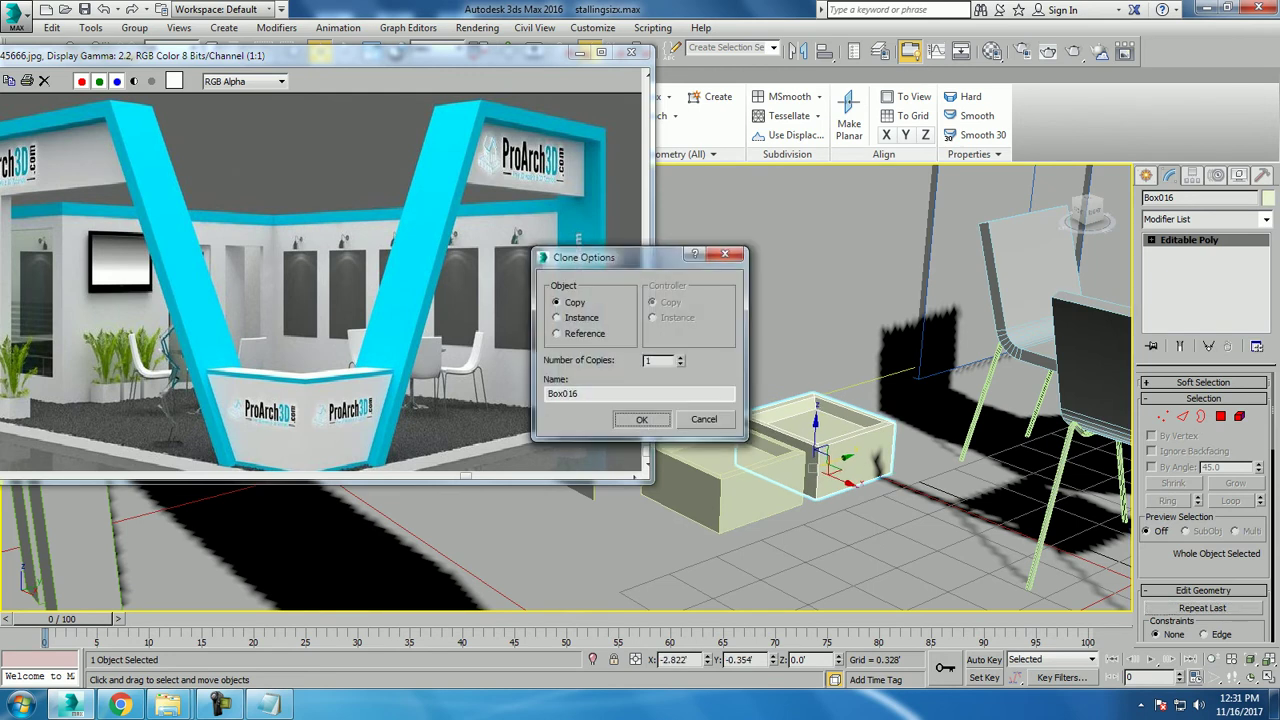
left_click(641, 419)
scroll(893, 387, "down", 5)
scroll(900, 420, "down", 3)
scroll(900, 420, "down", 3)
Check the planters' material settings, then clear the selection.
left_click(913, 470, "ctrl")
left_click(992, 51)
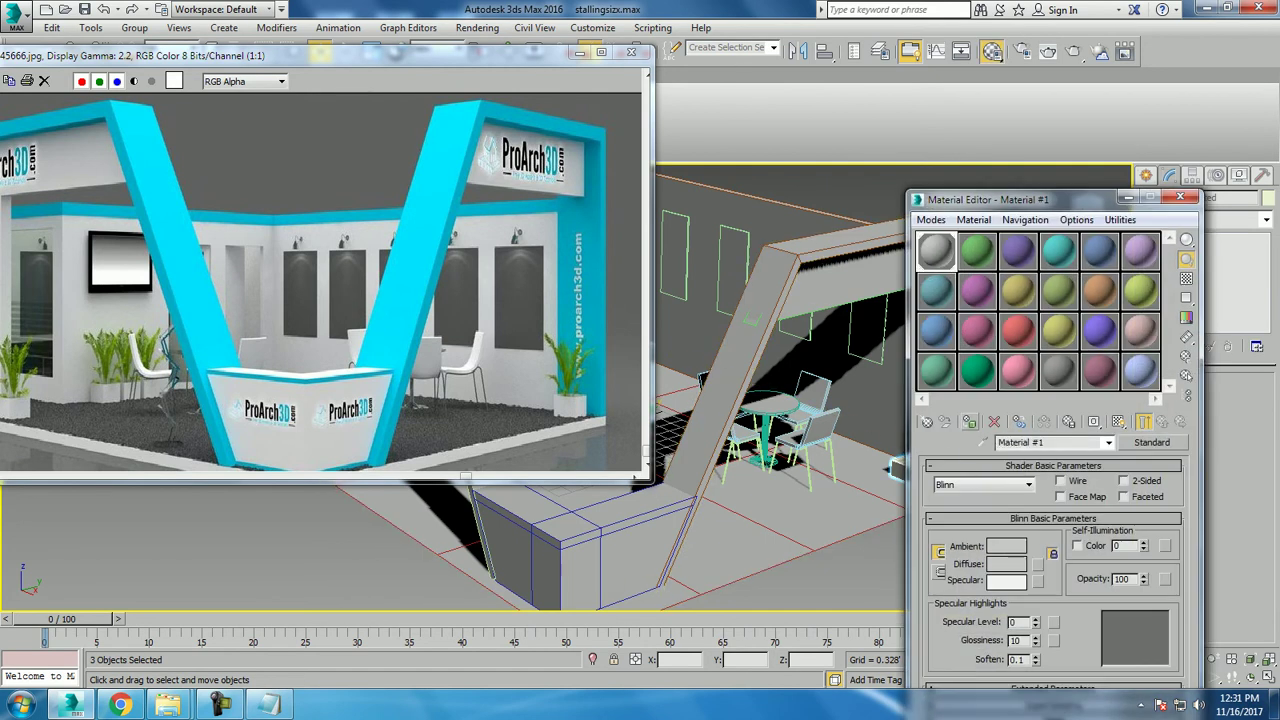
left_click(1181, 196)
left_click(1060, 560)
middle_click_drag(1060, 560, 960, 540, "alt")
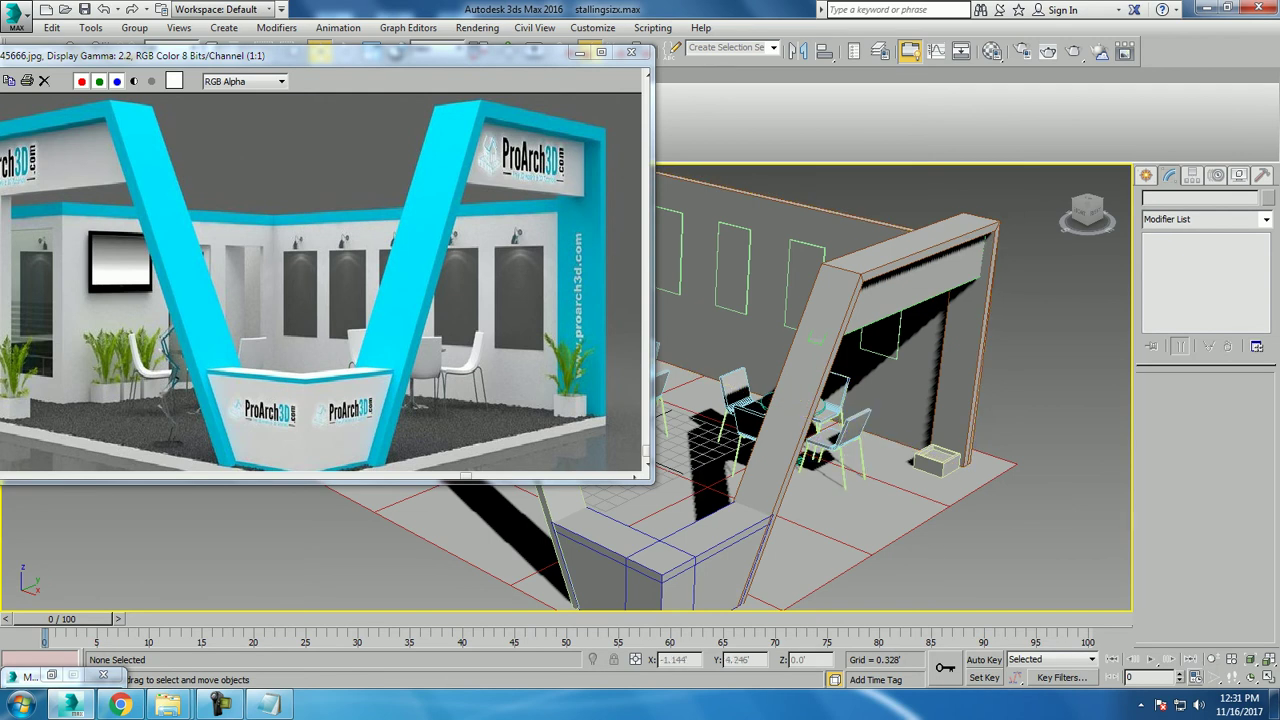
Review the right side of the reference image, then minimize it.
left_click_drag(300, 54, 456, 38)
left_click_drag(621, 460, 159, 460)
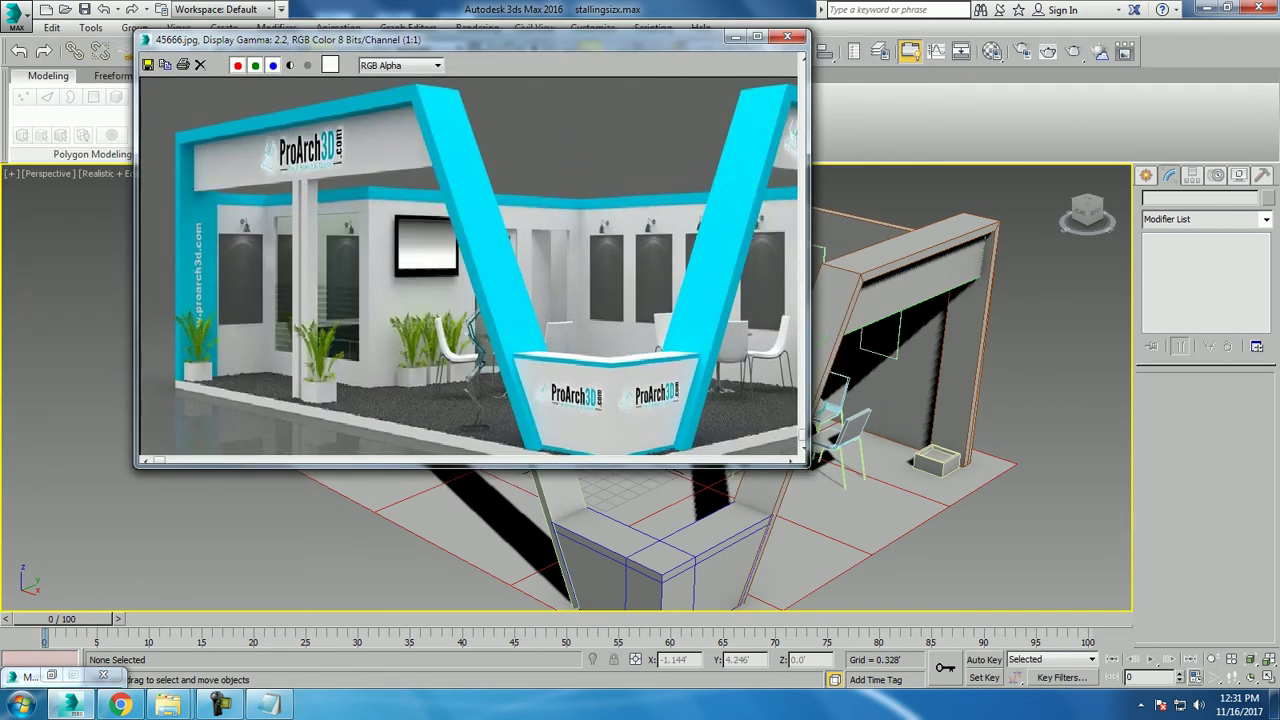
left_click(760, 460)
left_click(735, 36)
middle_click_drag(600, 400, 700, 400, "alt")
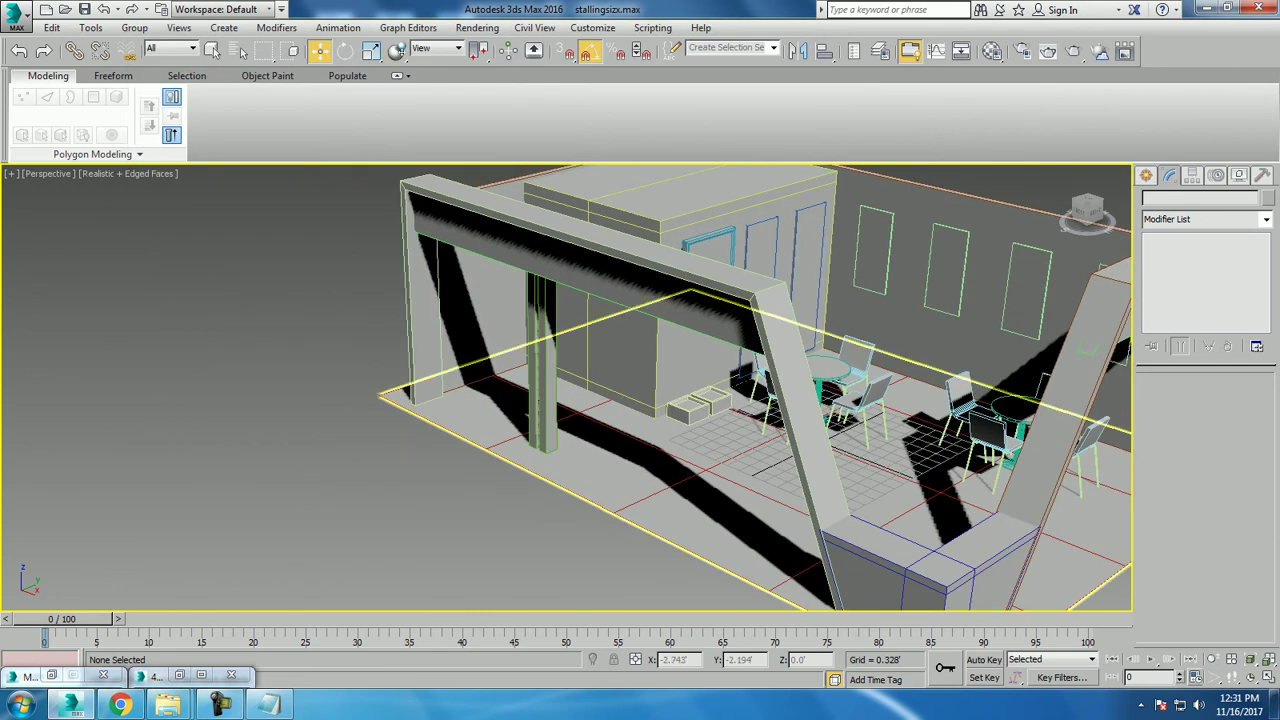
Clone the small planter toward the front-left and shift it into place.
left_click(688, 409)
left_click_drag(688, 409, 585, 455, "shift")
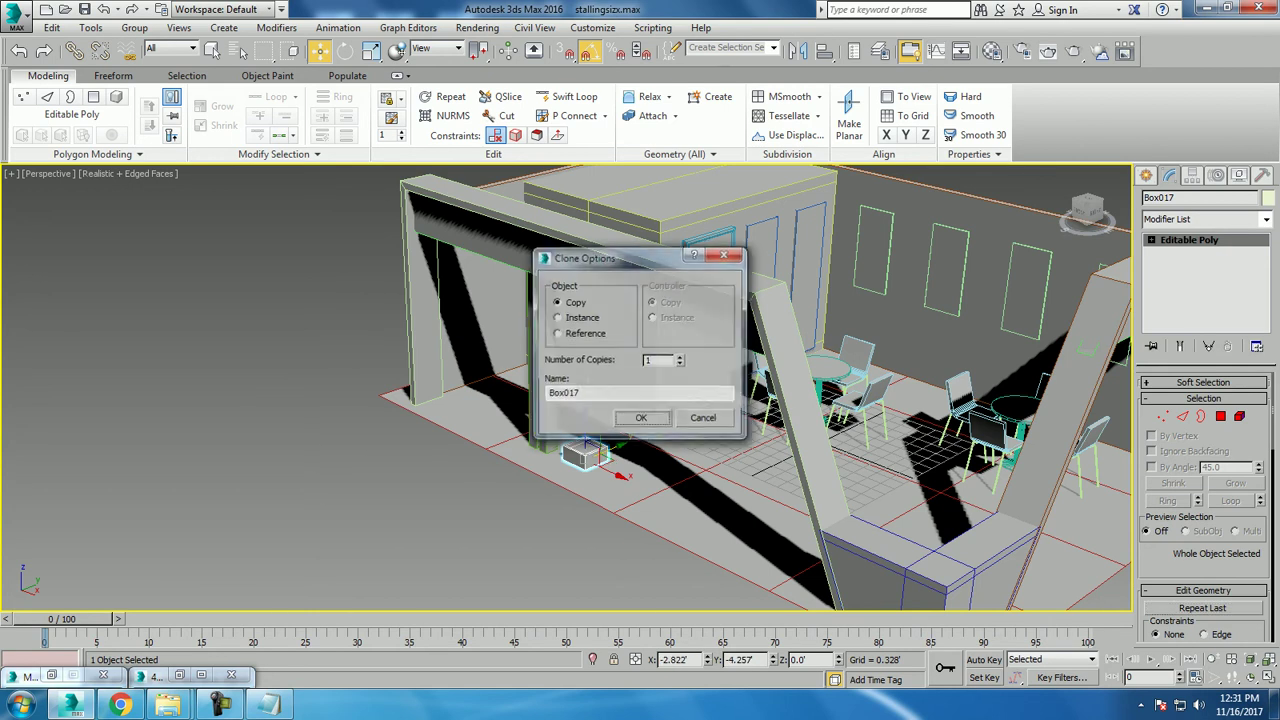
left_click(646, 417)
scroll(560, 440, "up", 3)
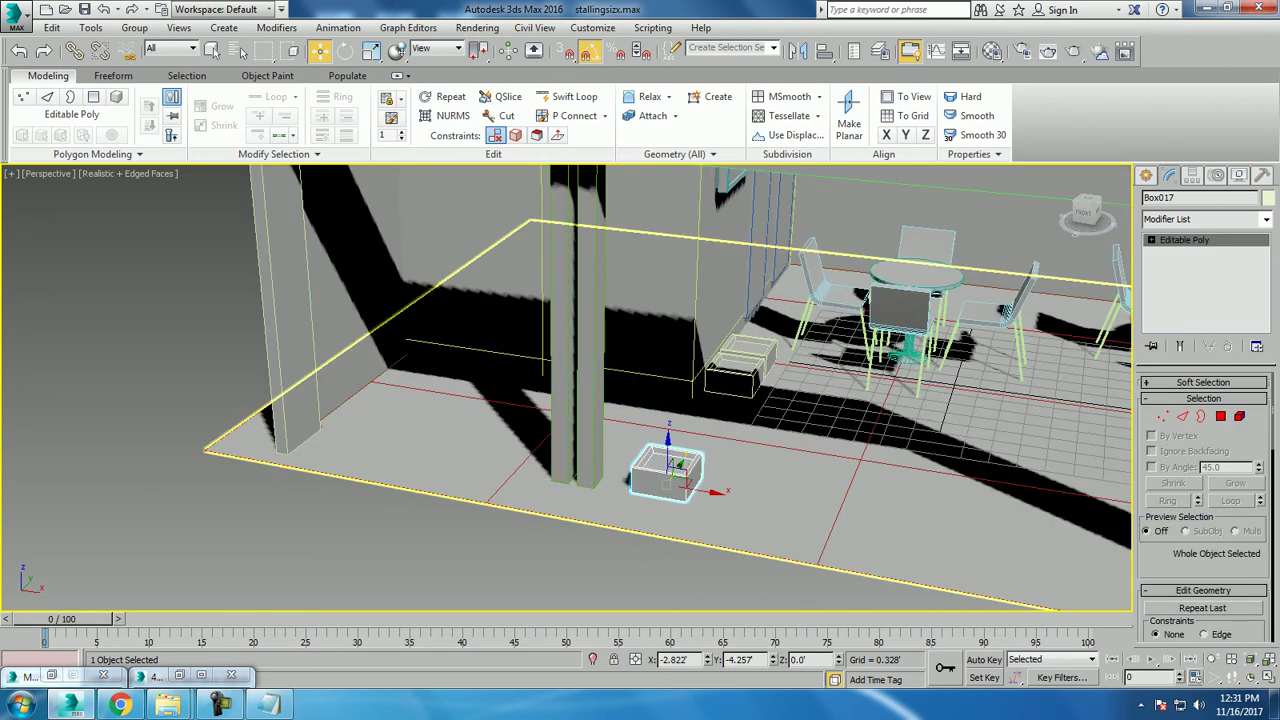
left_click_drag(677, 466, 362, 420)
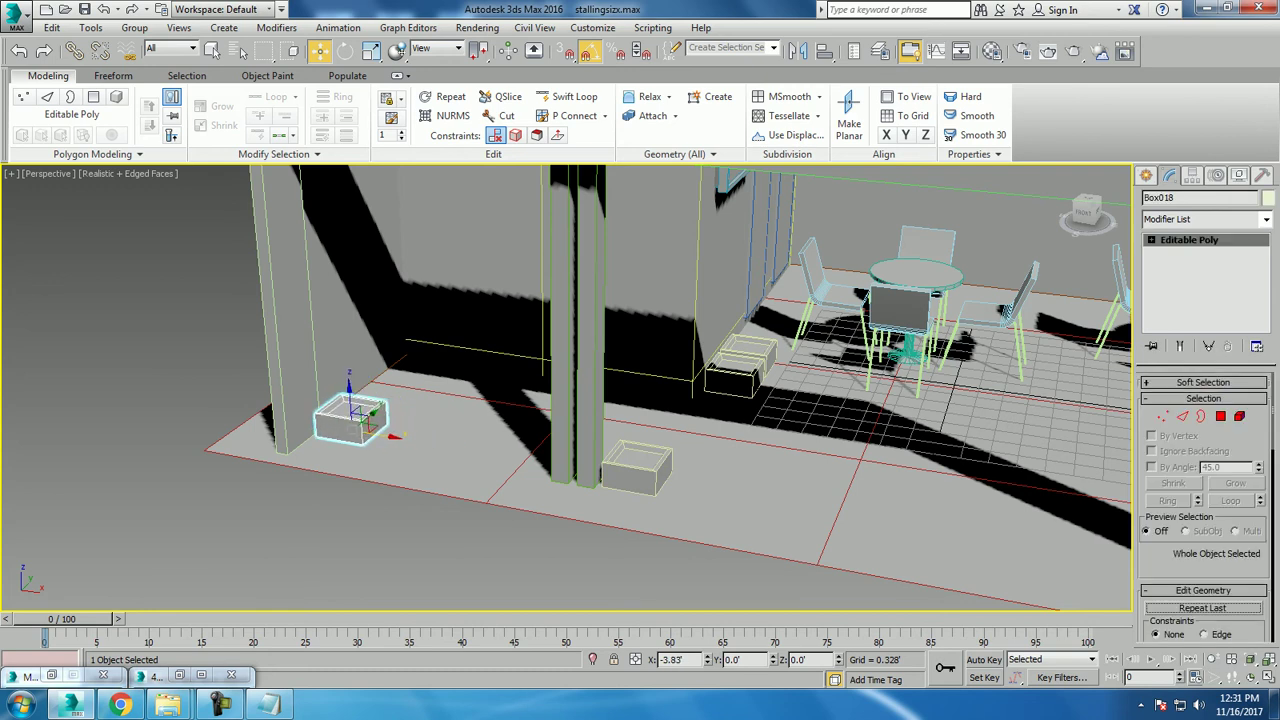
left_click(588, 414)
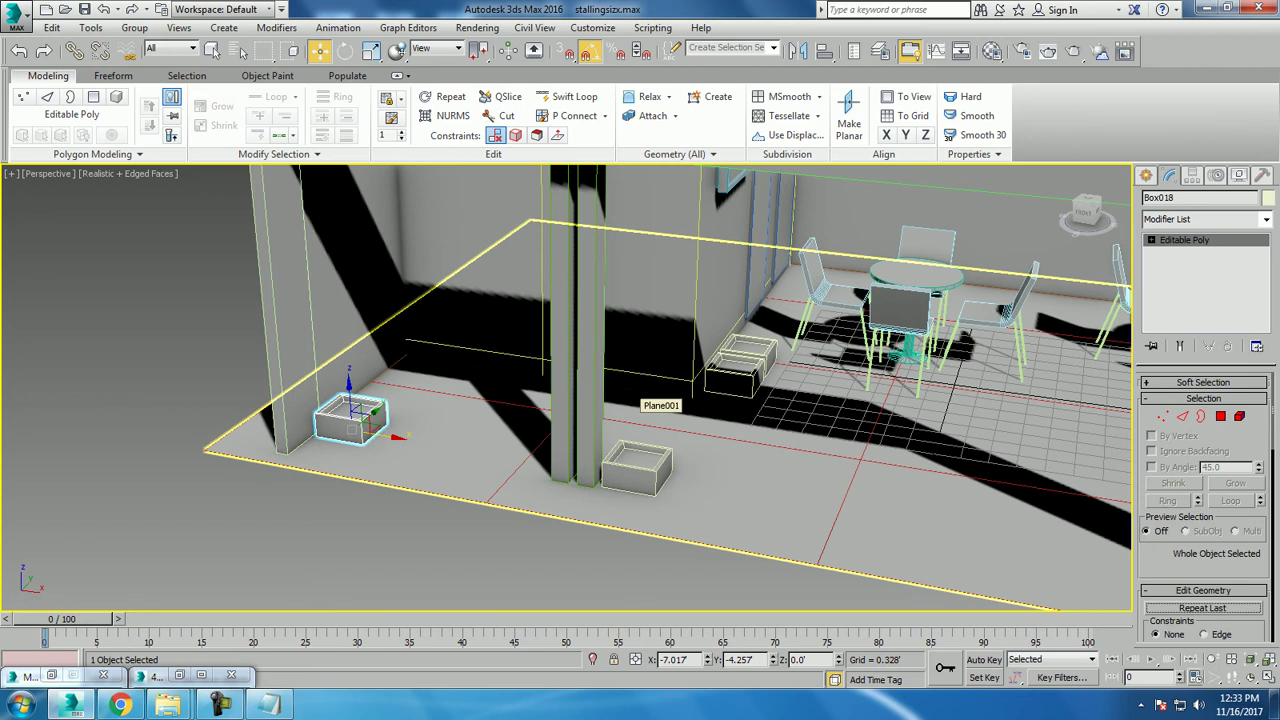
Compare the booth with the left side of reference render 45666.jpg.
left_click(179, 675)
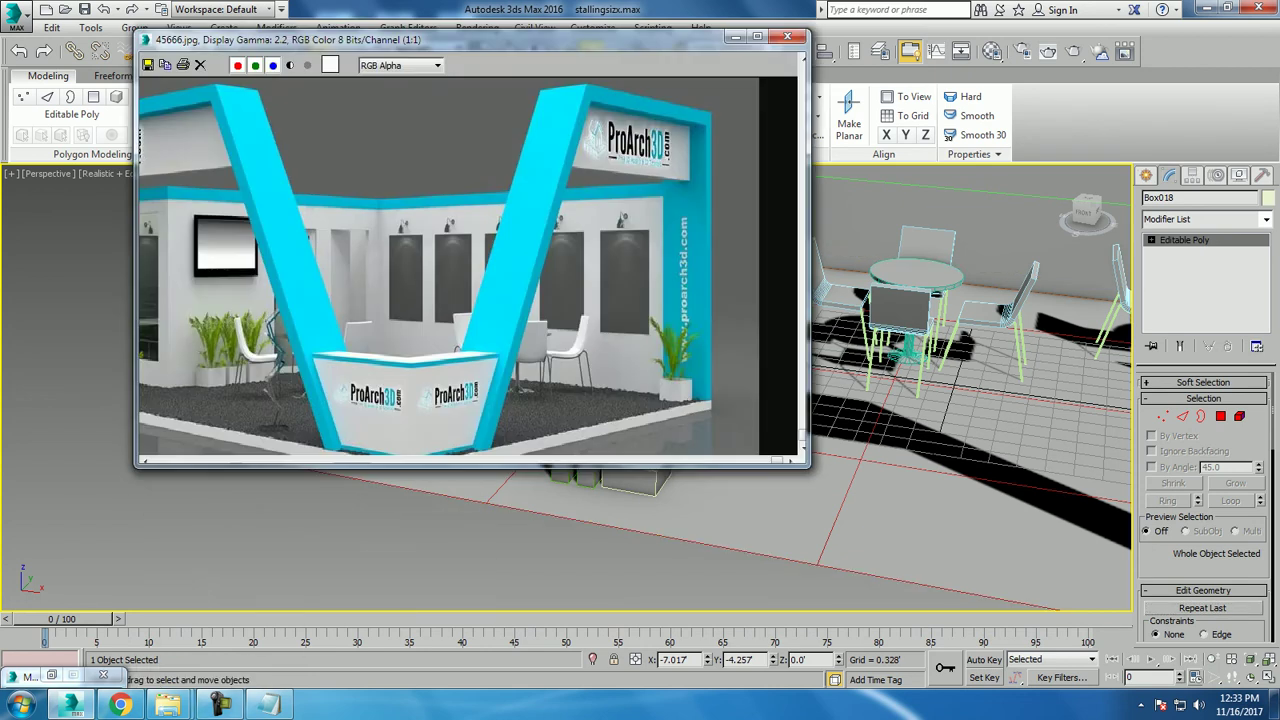
key("z")
middle_click_drag(970, 400, 930, 370, "alt")
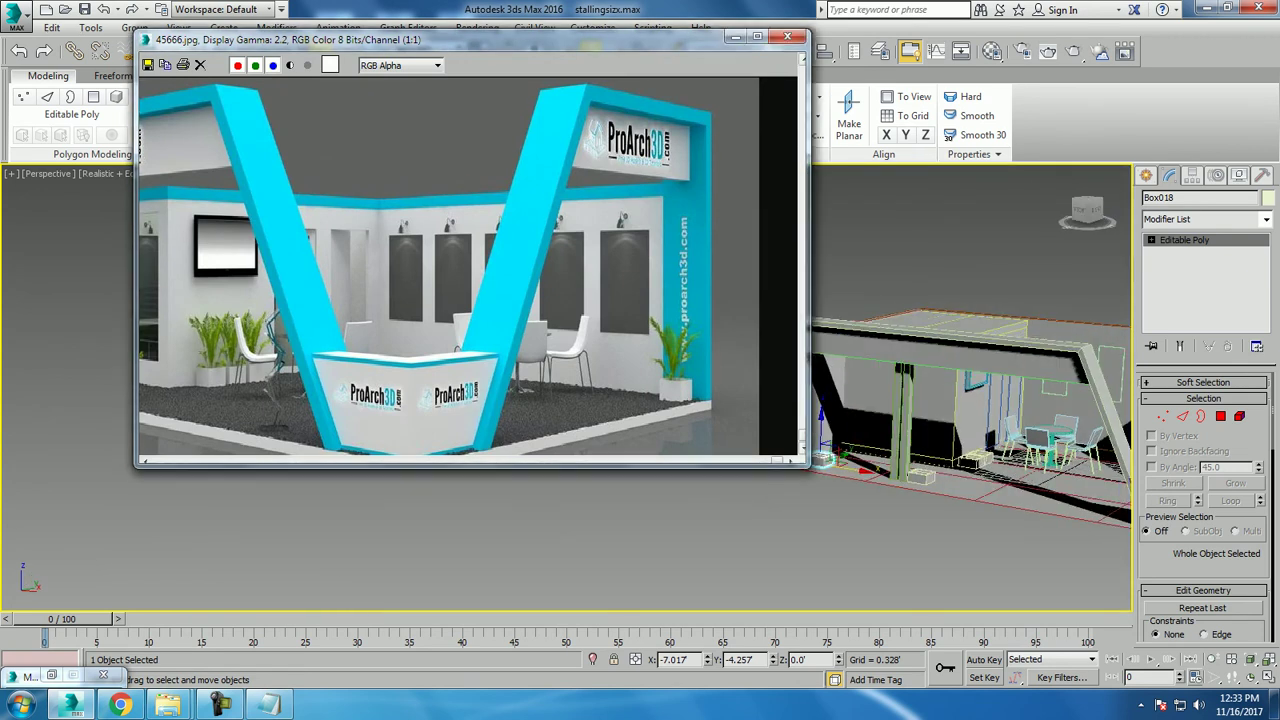
left_click_drag(300, 40, 480, 36)
middle_click_drag(500, 260, 695, 260)
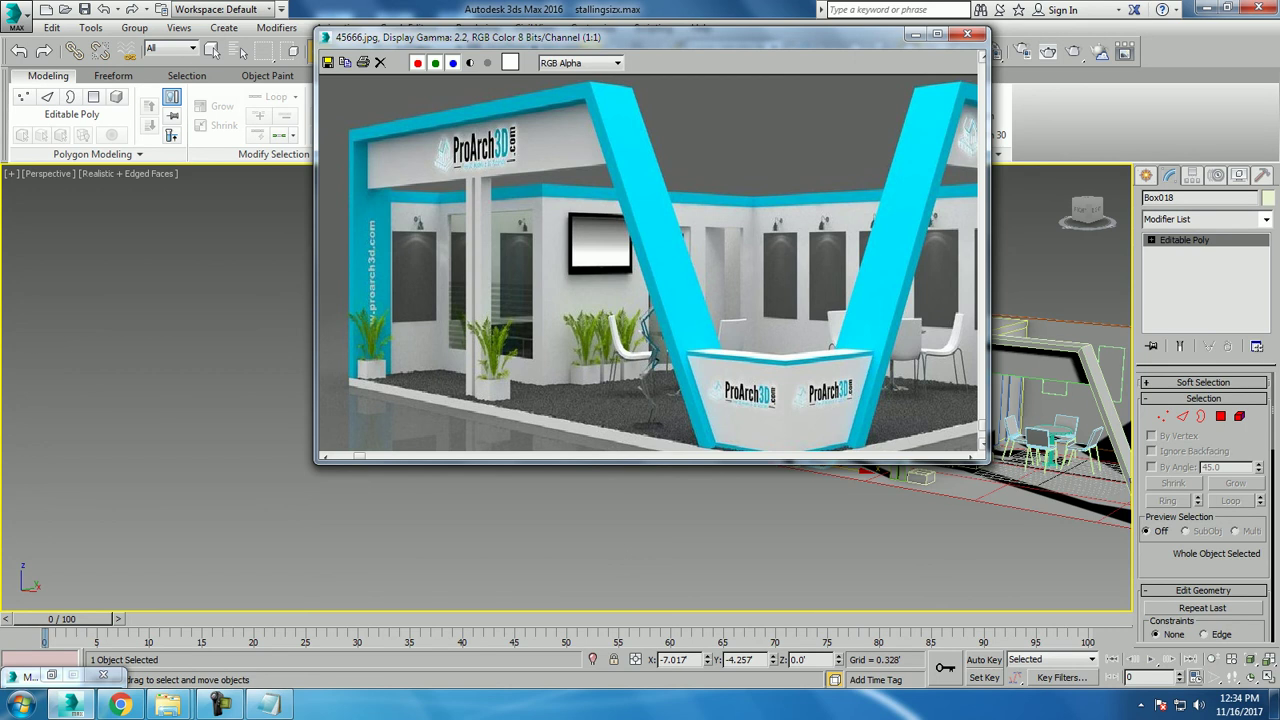
left_click_drag(460, 36, 152, 43)
Zoom in on the wall frames and show the Standard Primitives object types.
mouse_move(900, 420)
middle_mouse_down("alt")
mouse_move(860, 400)
mouse_move(872, 428)
middle_mouse_up("alt")
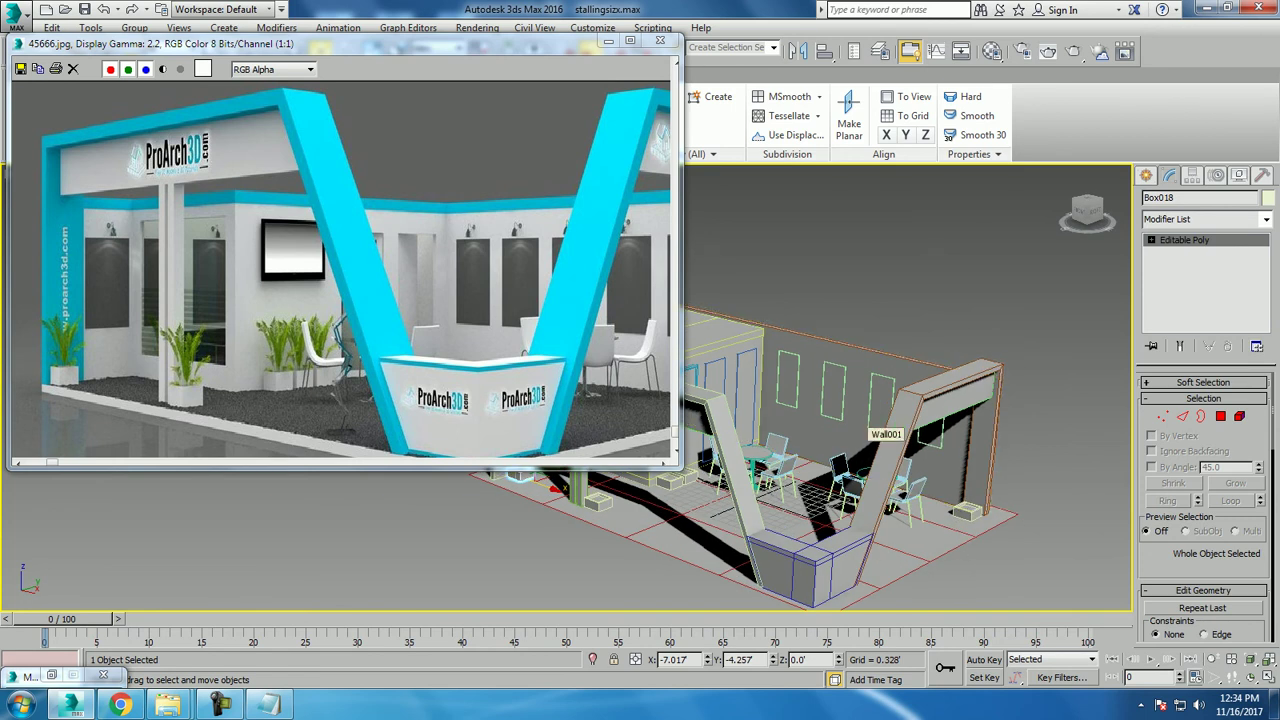
scroll(872, 430, "up", 2)
scroll(872, 430, "up", 5)
scroll(872, 430, "up", 2)
scroll(872, 430, "up", 2)
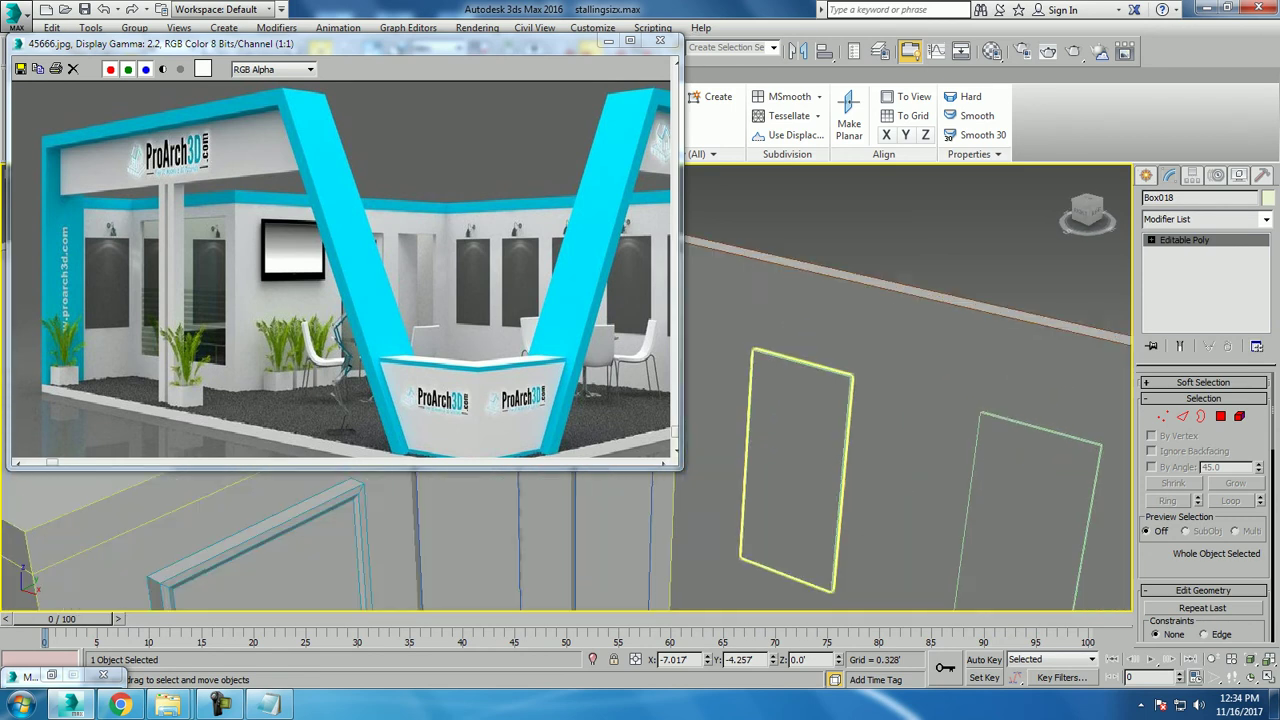
scroll(872, 430, "up", 3)
left_click(1146, 175)
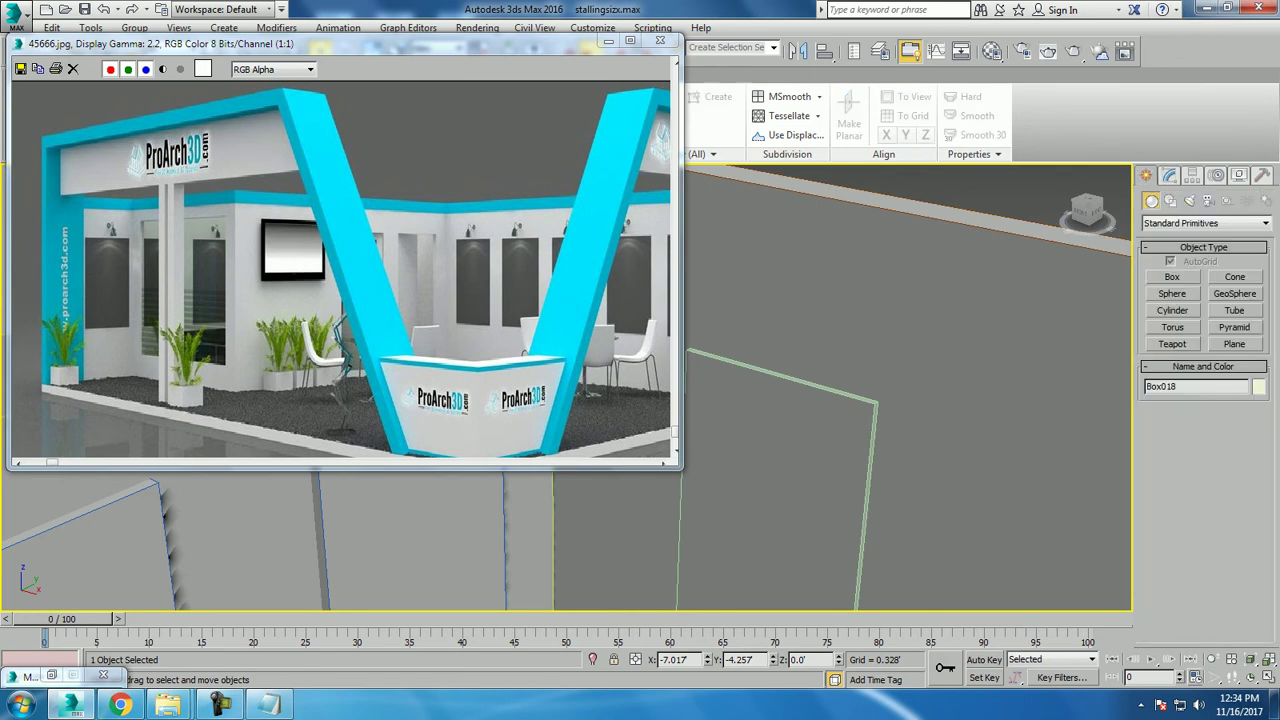
left_click(1235, 277)
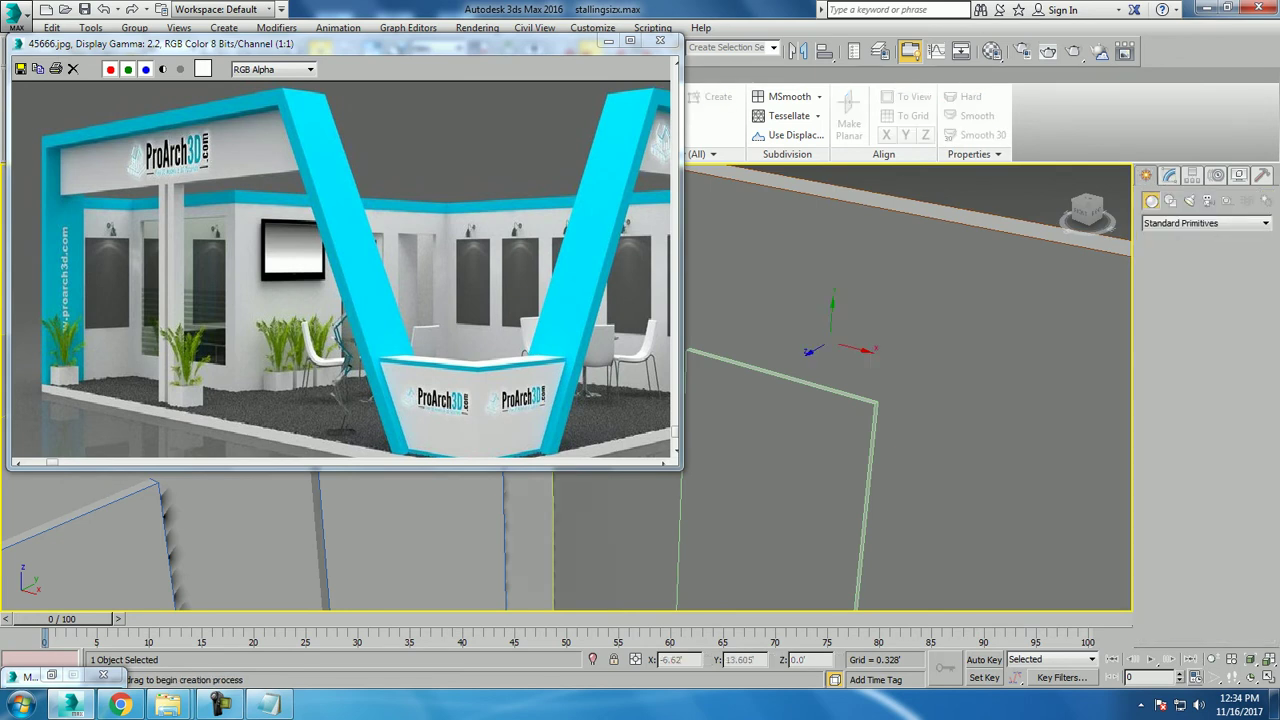
left_click_drag(786, 332, 789, 331)
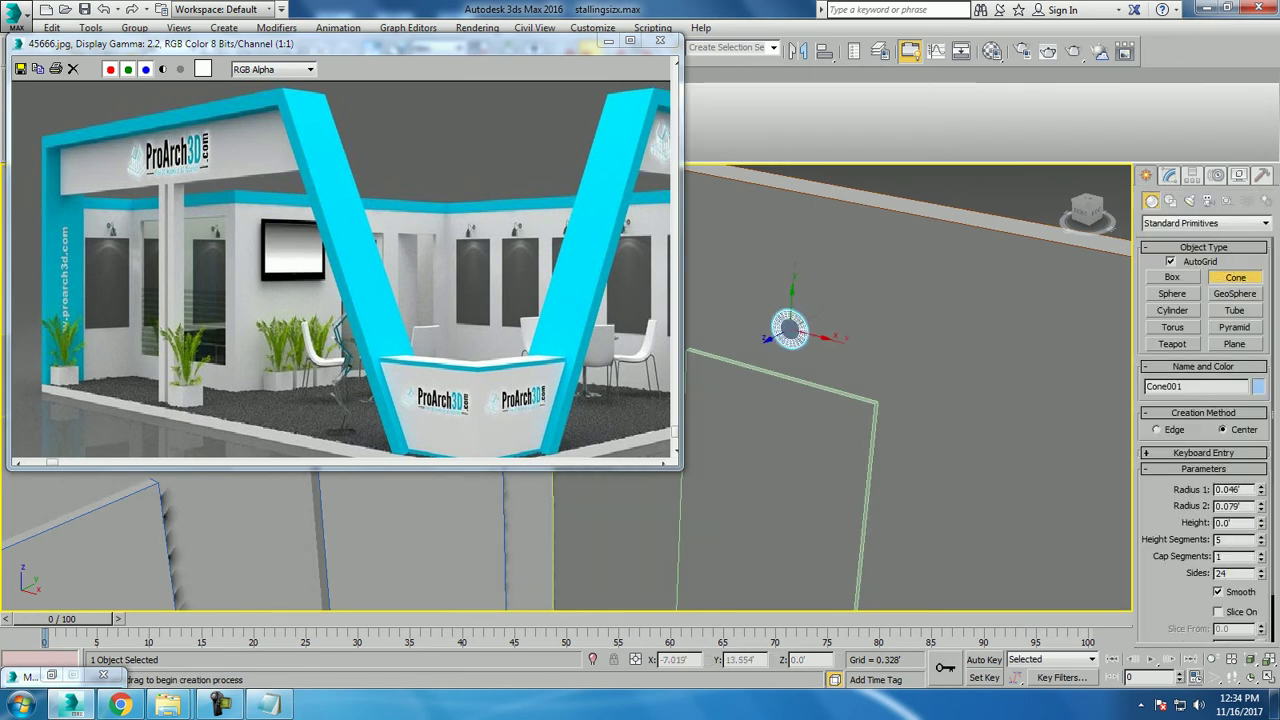
left_click(788, 331)
left_click(788, 331)
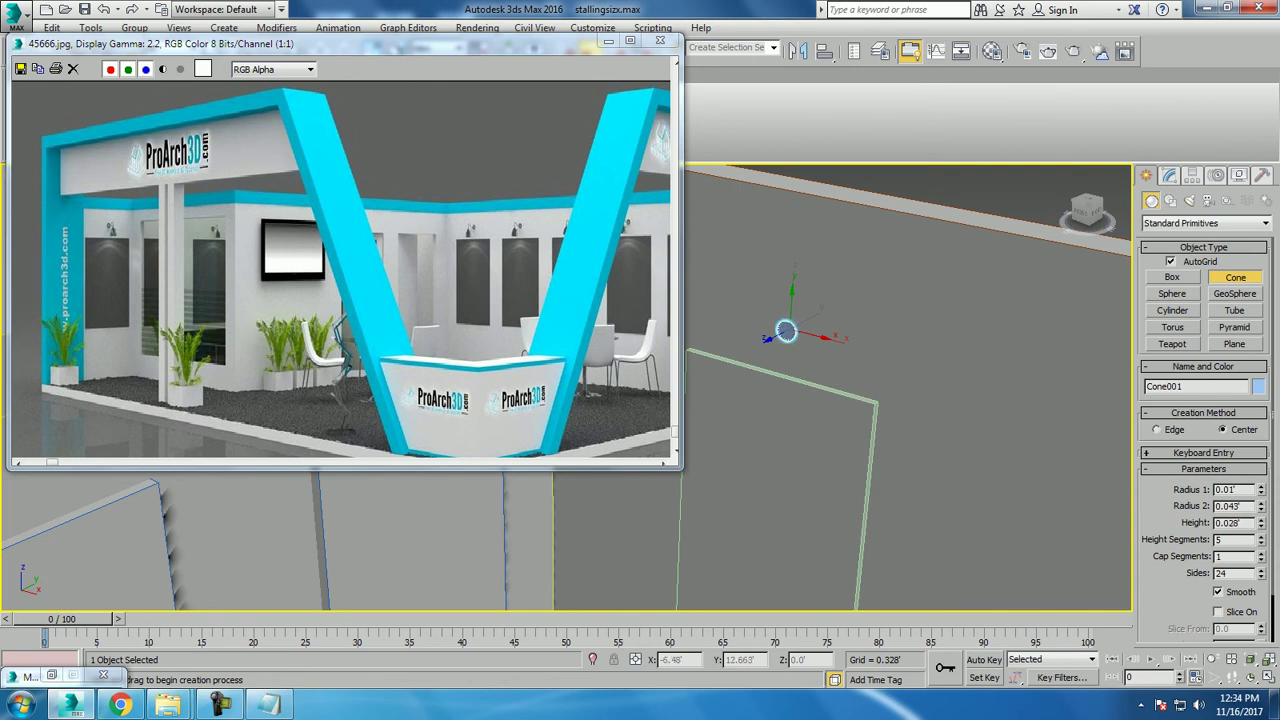
right_click(797, 326)
Create a small, shallow cylinder on the wall.
middle_click_drag(850, 340, 780, 600)
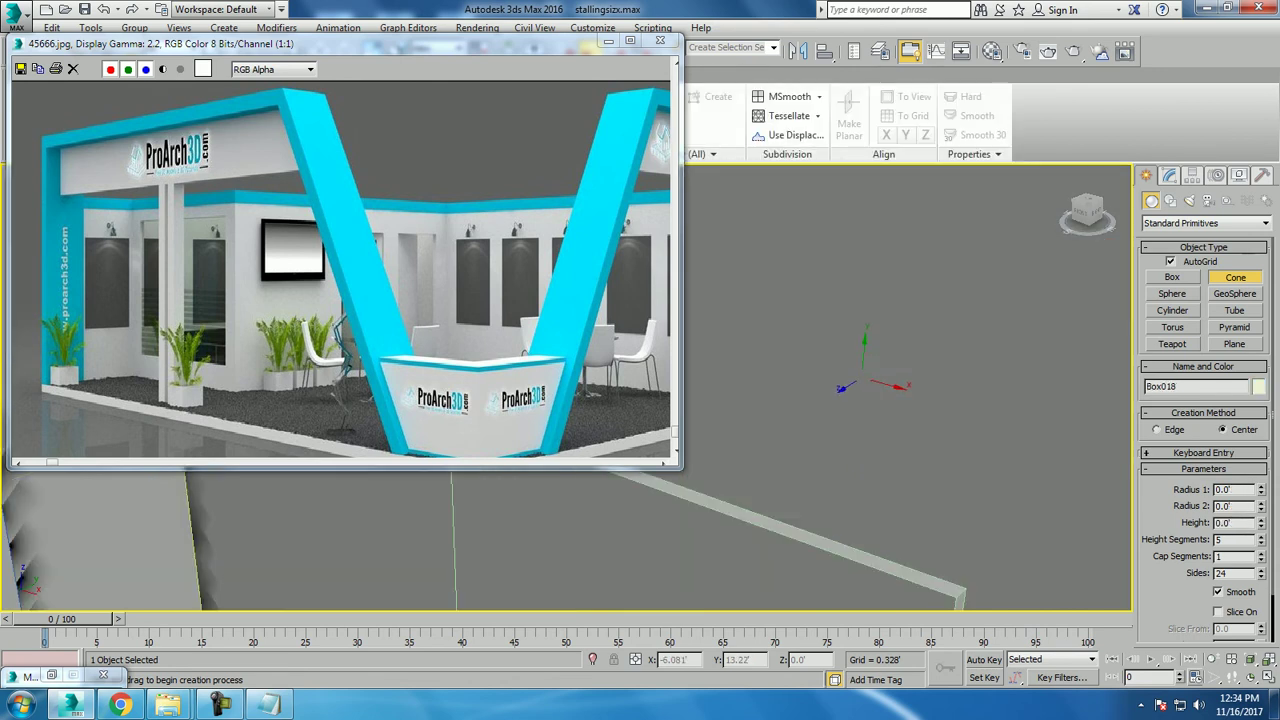
right_click(780, 600)
left_click(1172, 310)
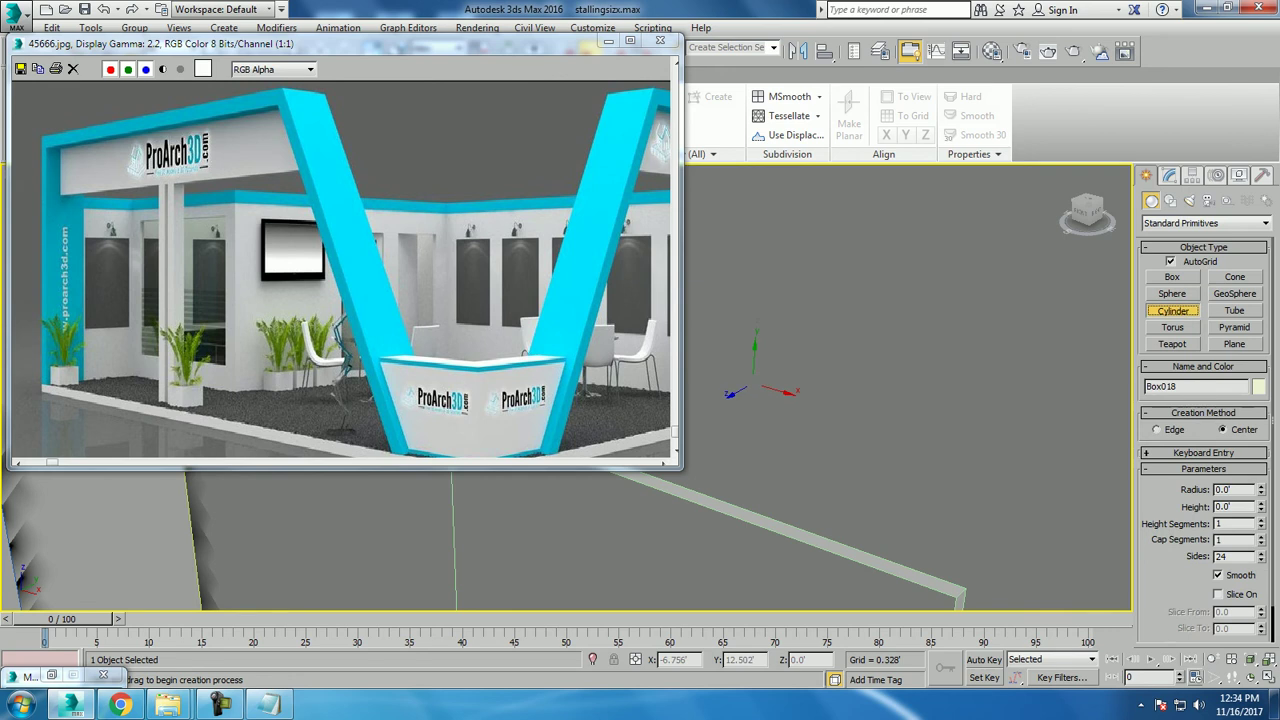
left_click(753, 384)
left_click_drag(765, 384, 763, 384)
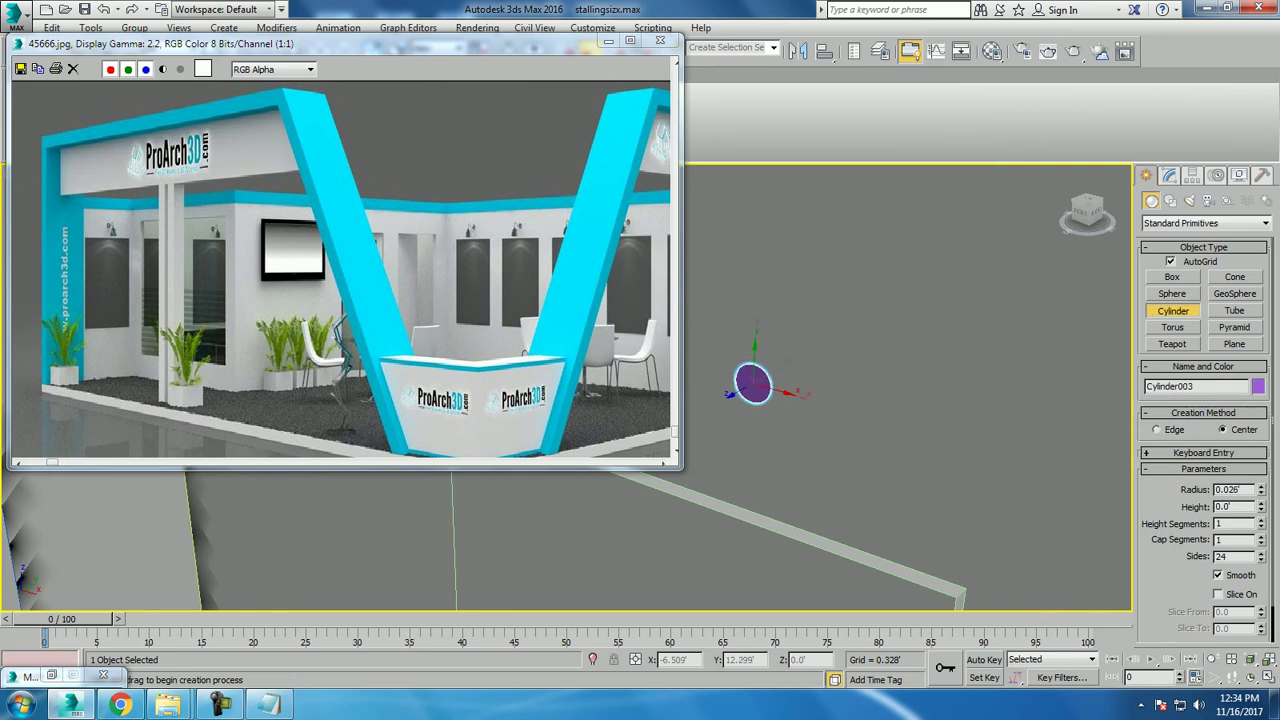
right_click(763, 384)
Convert the cylinder to an Editable Poly.
middle_click_drag(763, 384, 752, 383, "alt")
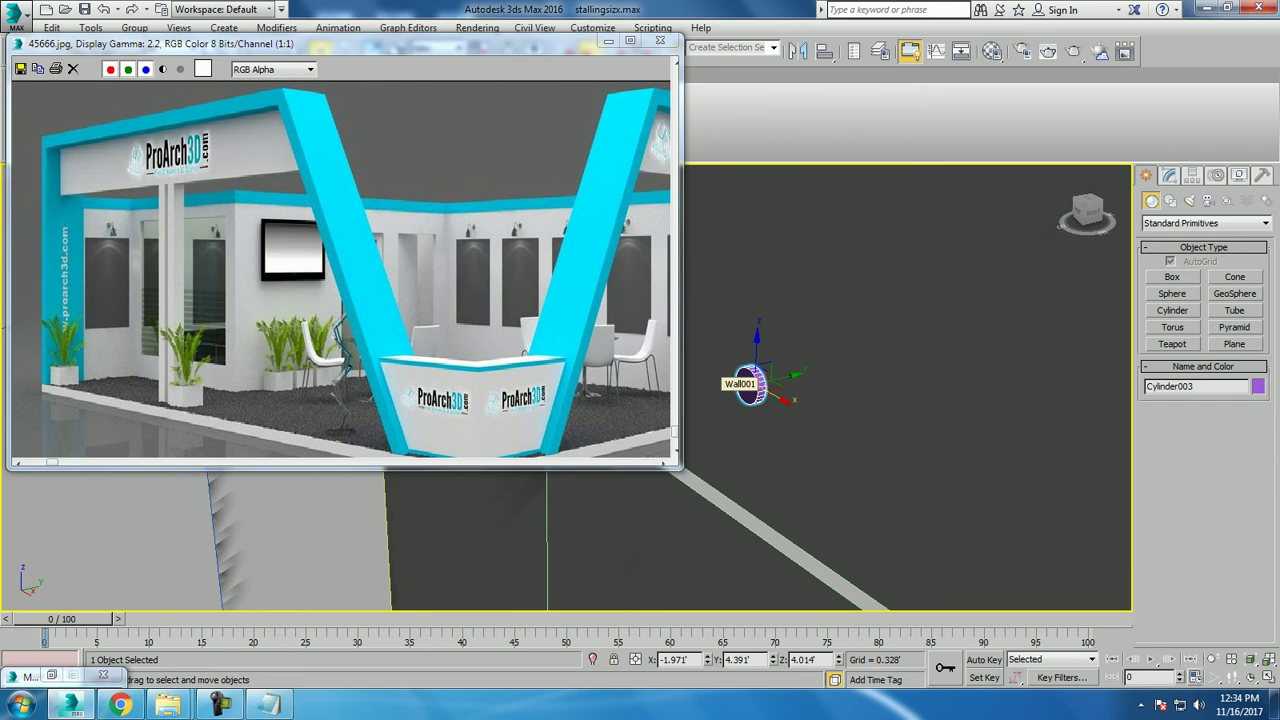
middle_click_drag(752, 383, 783, 397, "alt")
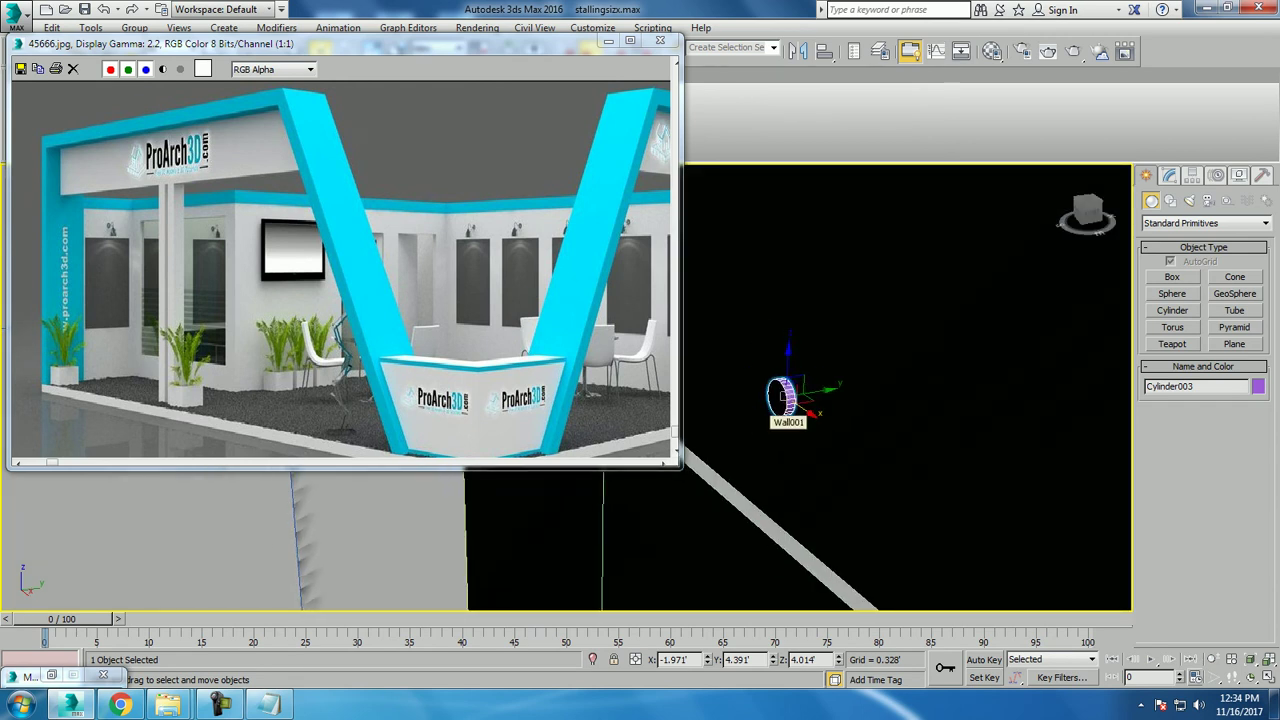
scroll(783, 396, "up", 5)
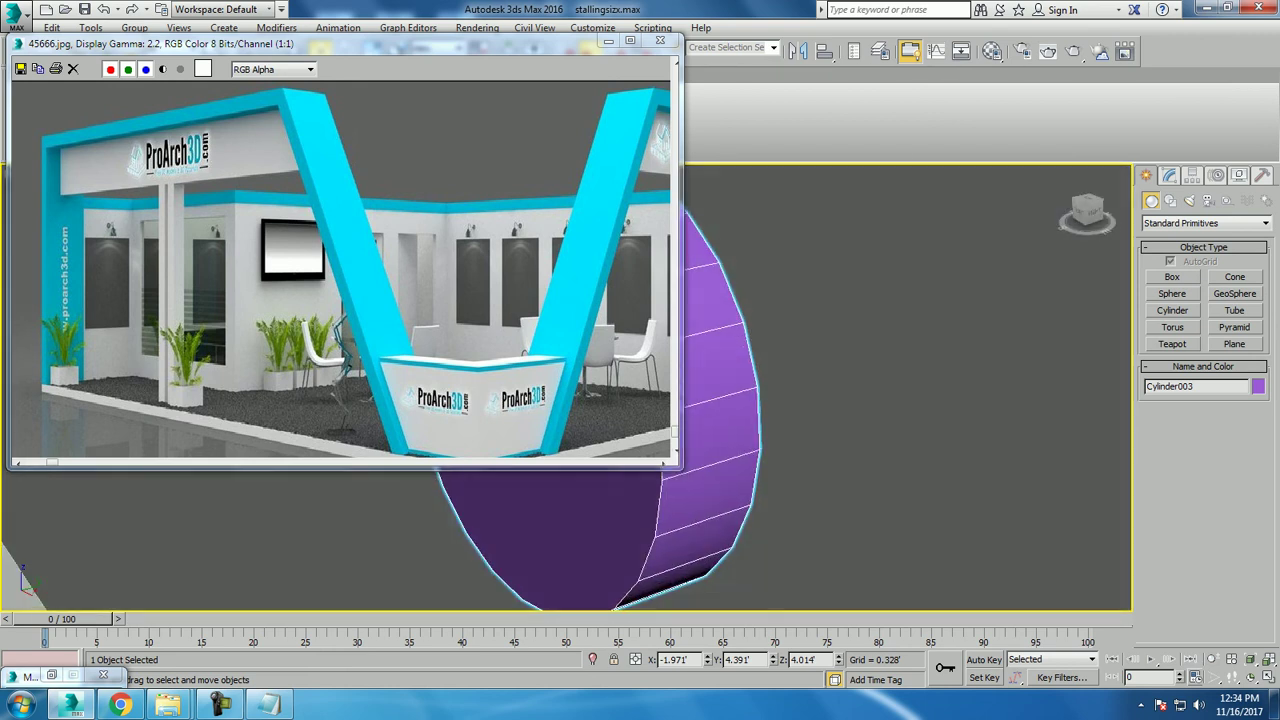
middle_click_drag(783, 396, 805, 362, "alt")
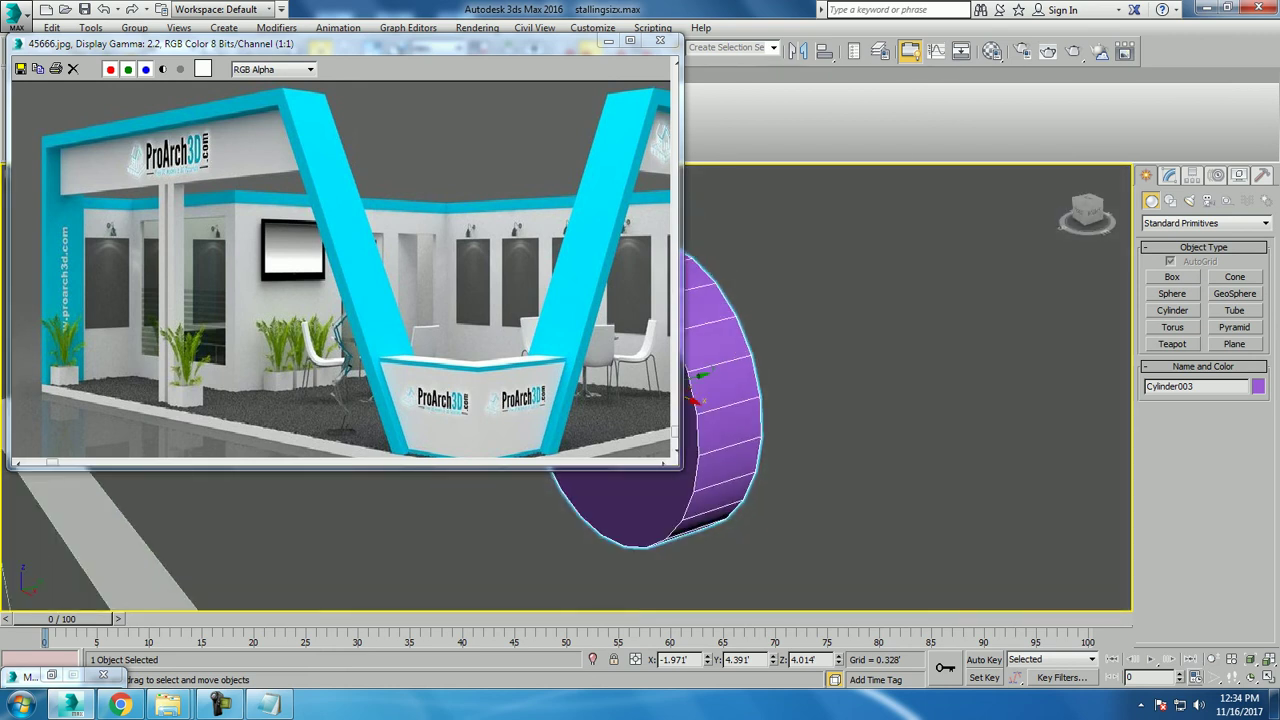
right_click(805, 362)
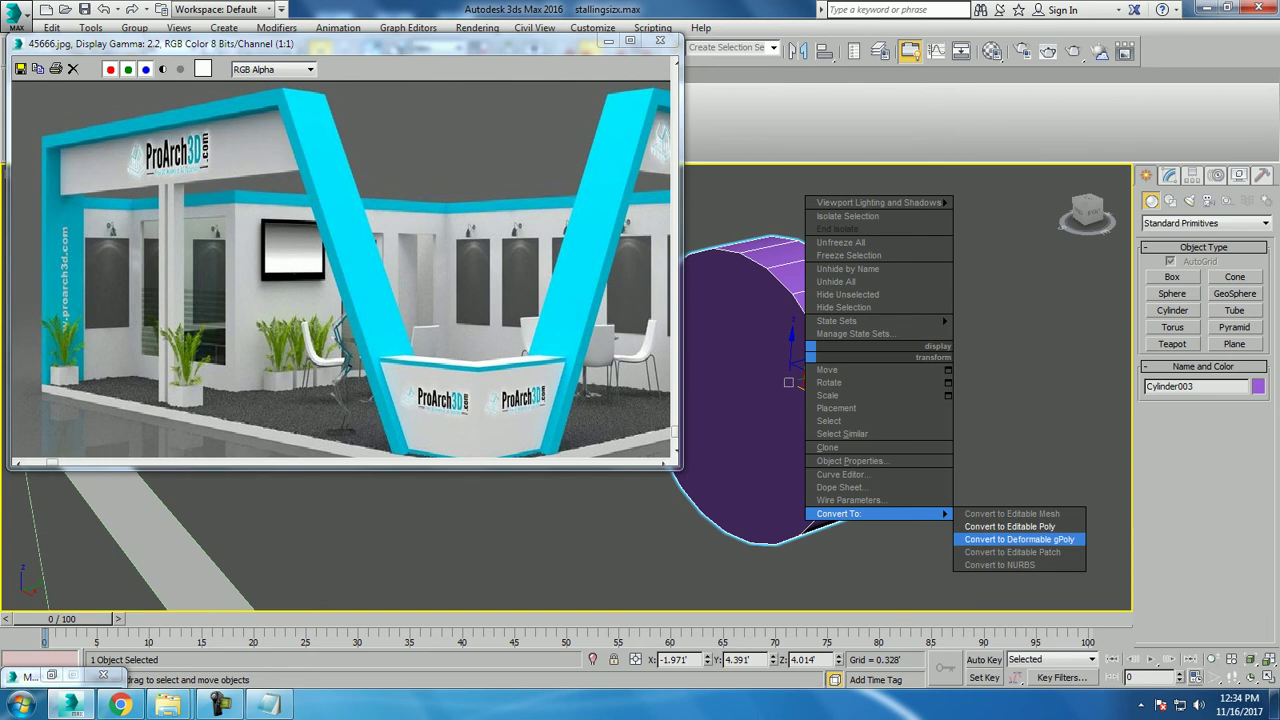
left_click(1010, 526)
Scale down the cylinder's front cap polygon to flare it into a shade.
key("4")
left_click(740, 400)
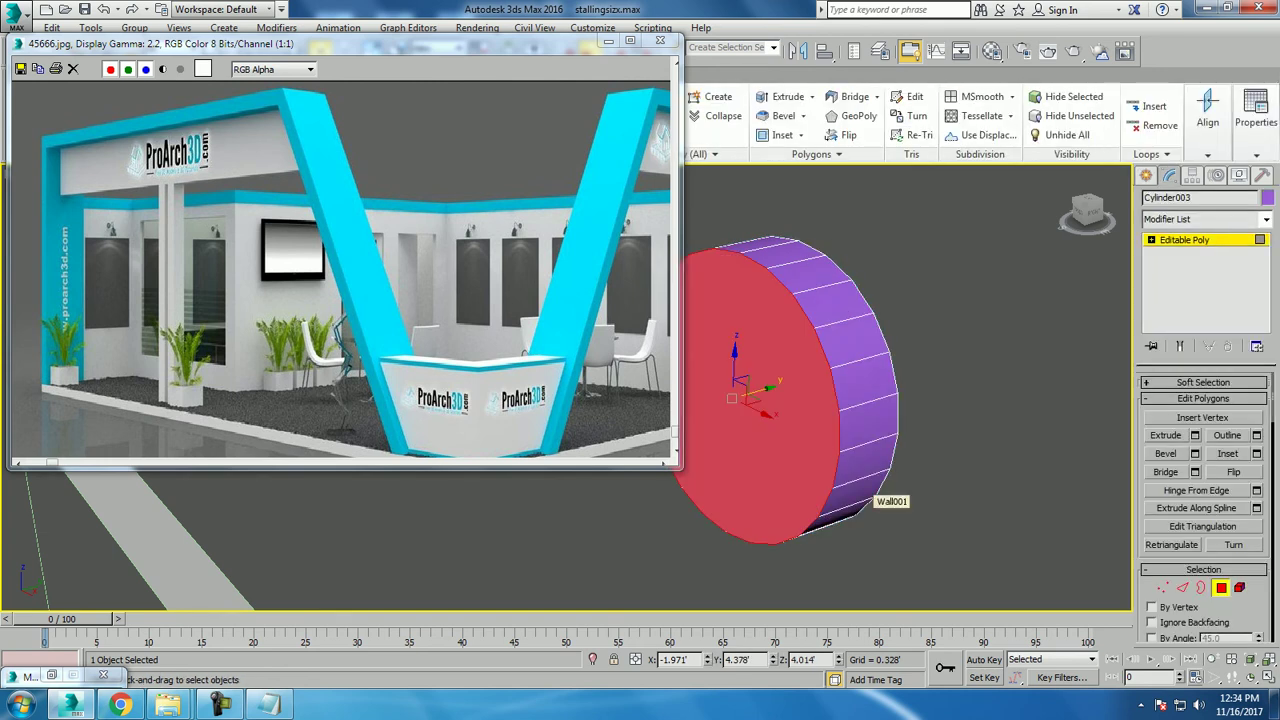
left_click_drag(733, 395, 733, 440)
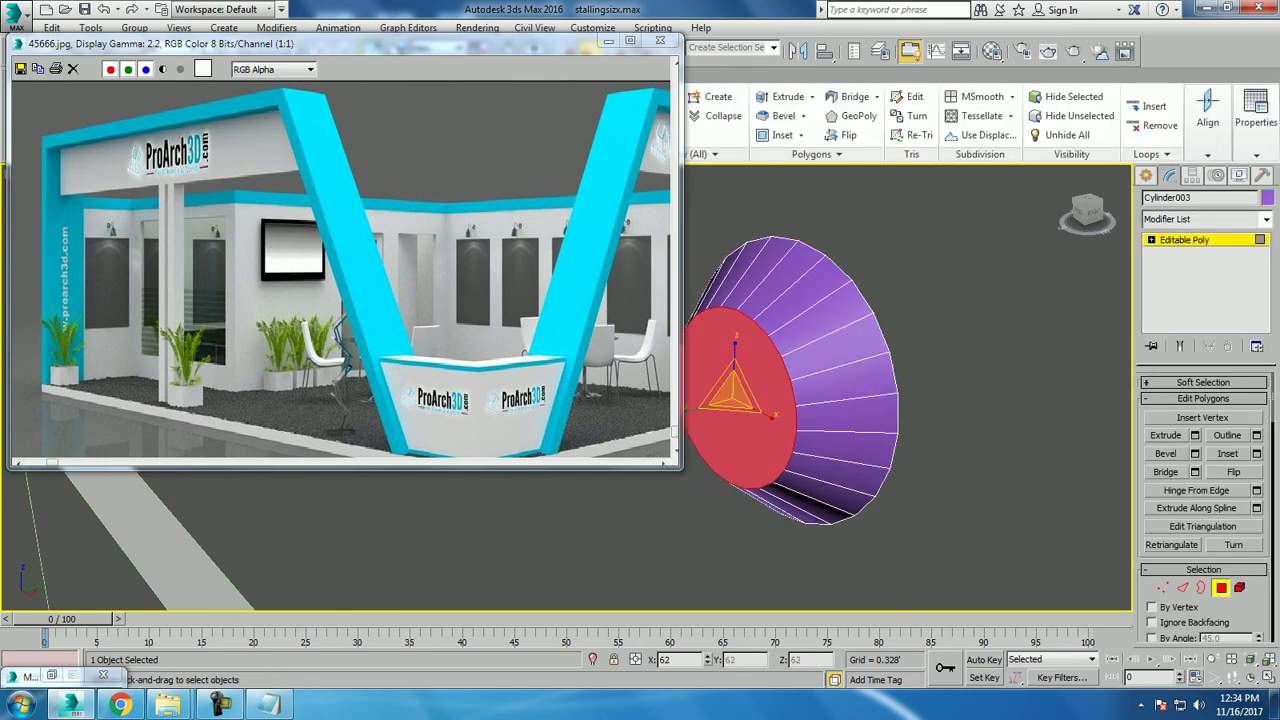
key("w")
scroll(1010, 380, "down", 3)
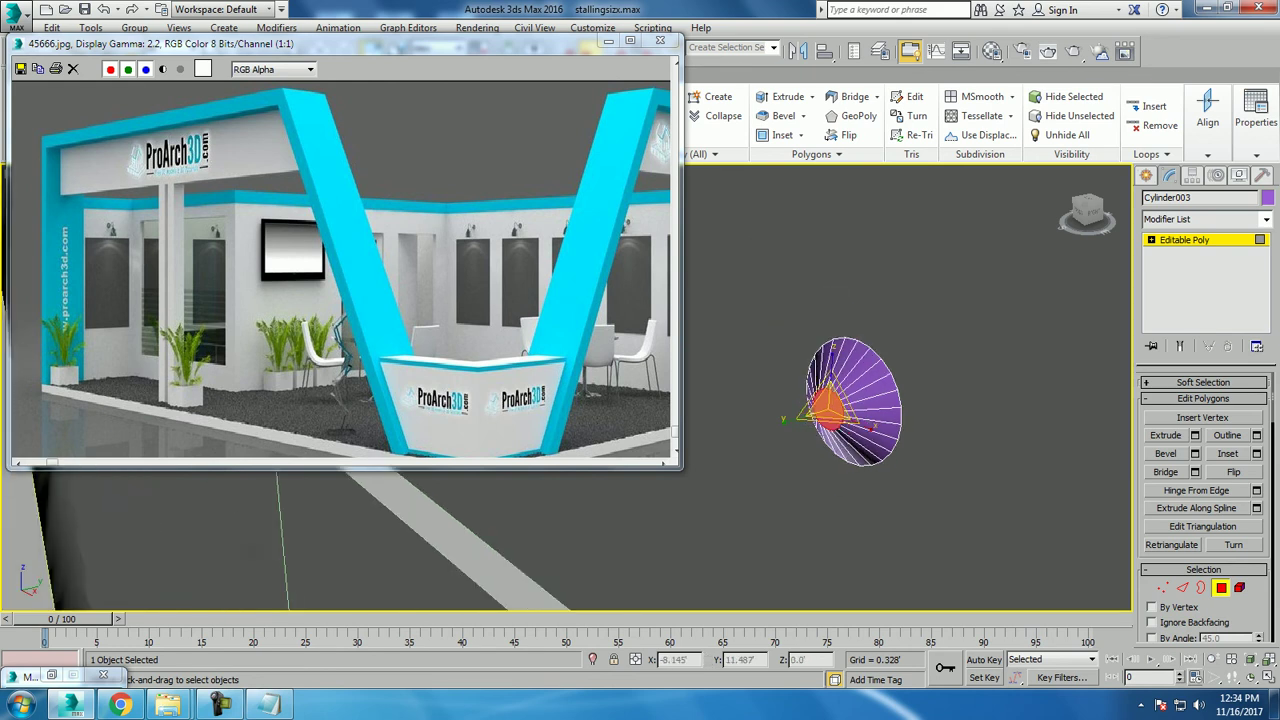
Extrude the narrow cap into a short arm stub.
left_click(1194, 435)
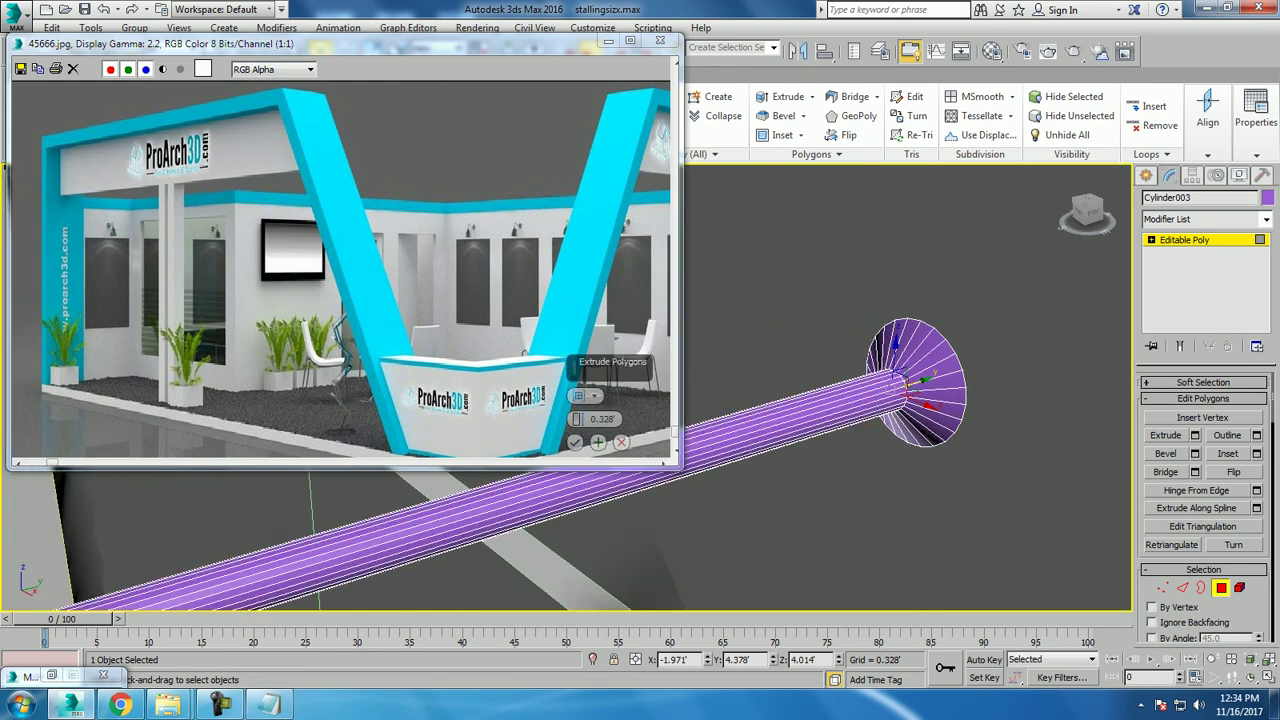
mouse_move(577, 419)
left_mouse_down()
mouse_move(577, 450)
mouse_move(577, 410)
left_mouse_up()
scroll(880, 380, "down", 3)
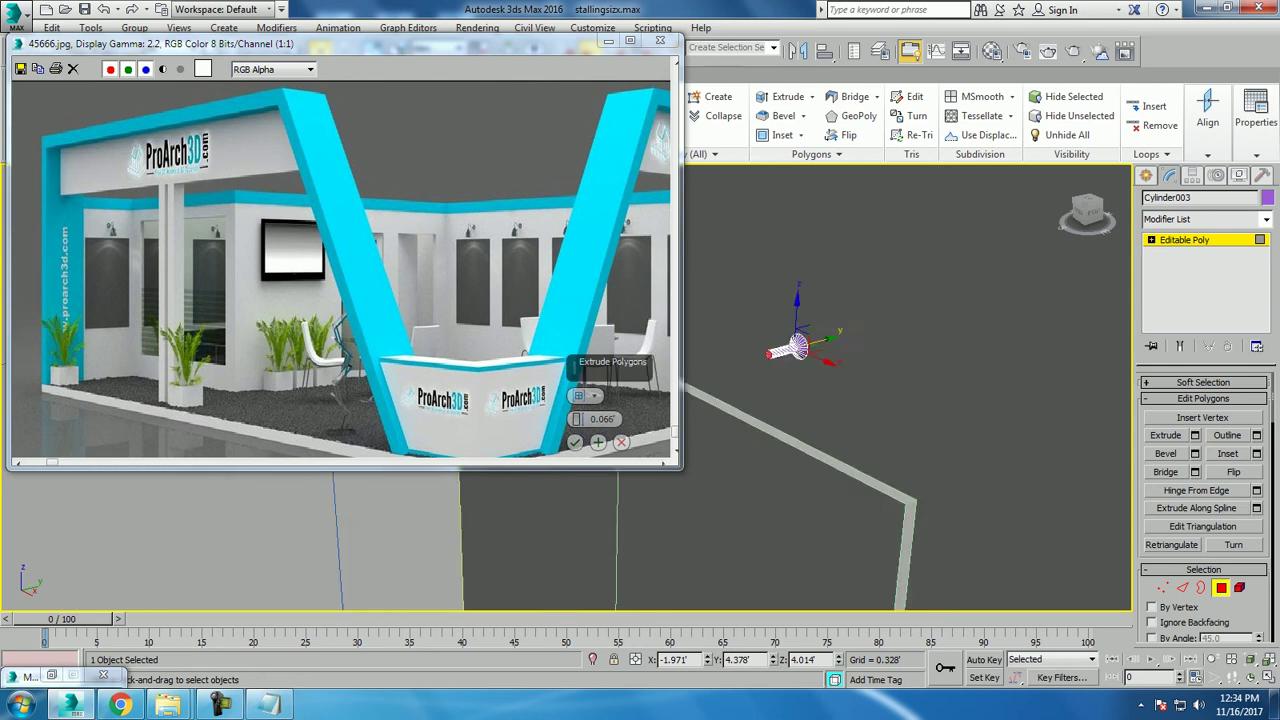
middle_click_drag(715, 300, 815, 365)
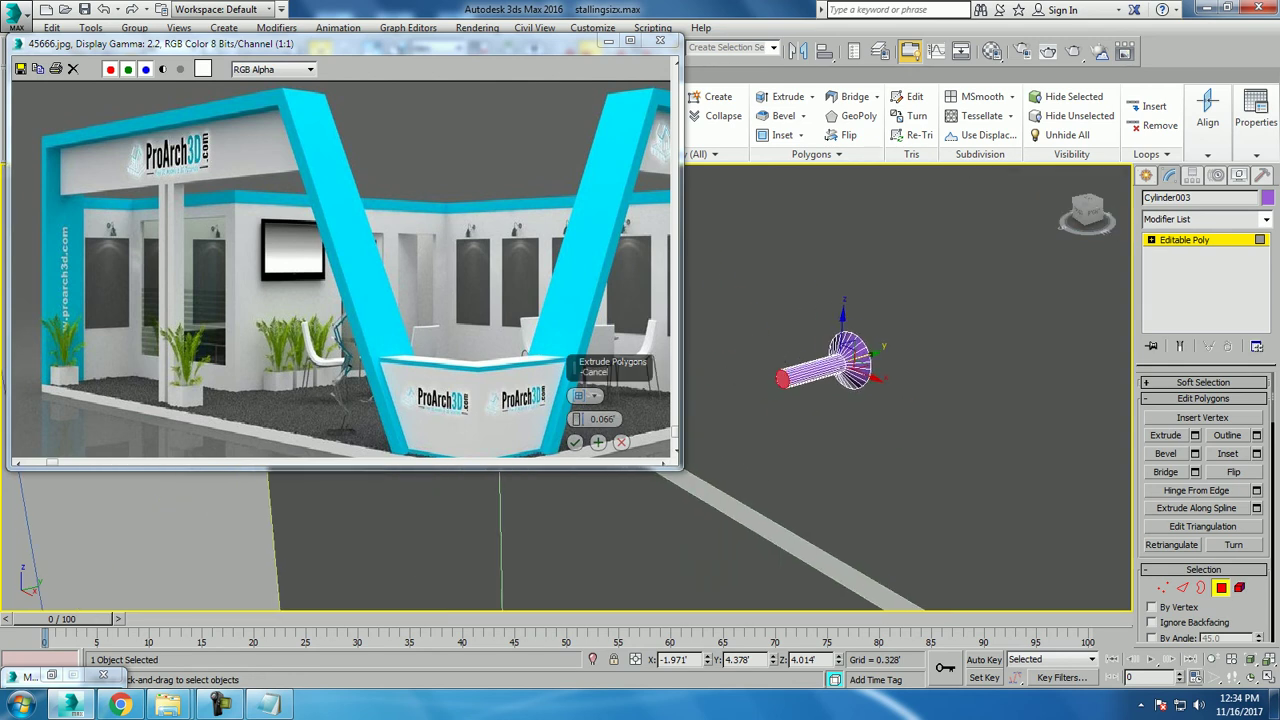
left_click_drag(578, 425, 578, 419)
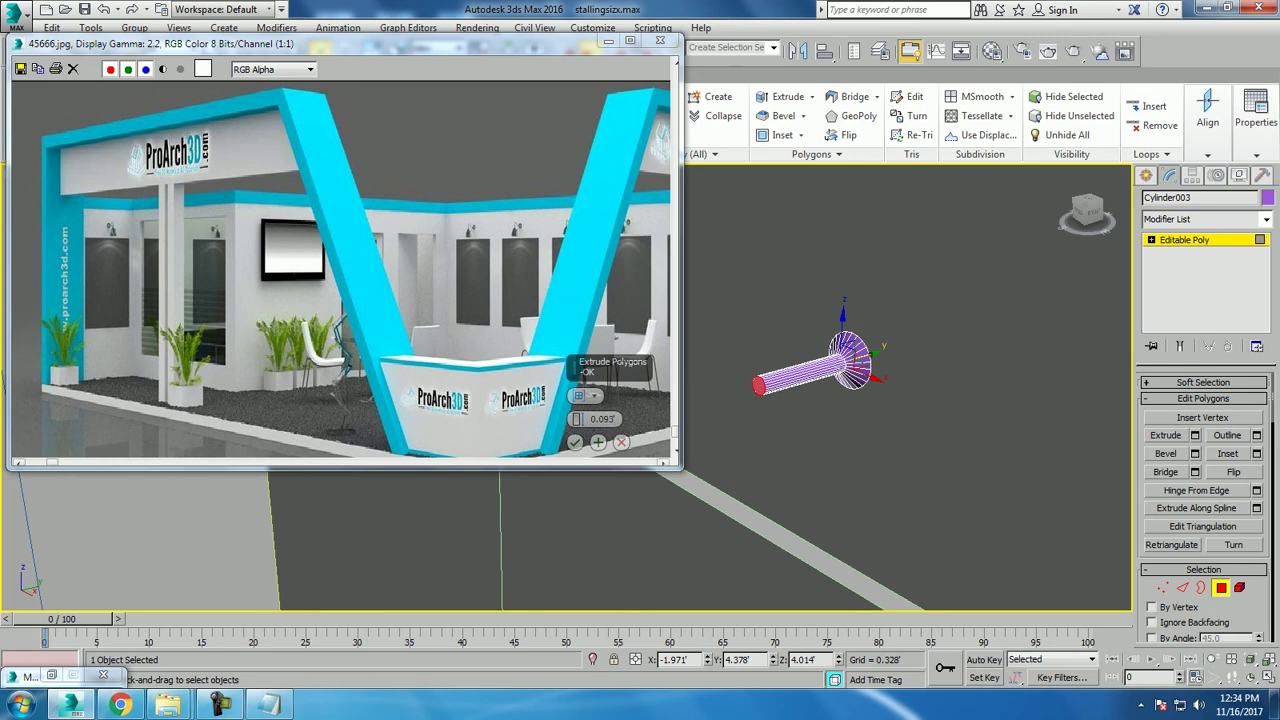
left_click(574, 442)
middle_click_drag(850, 400, 900, 380, "alt")
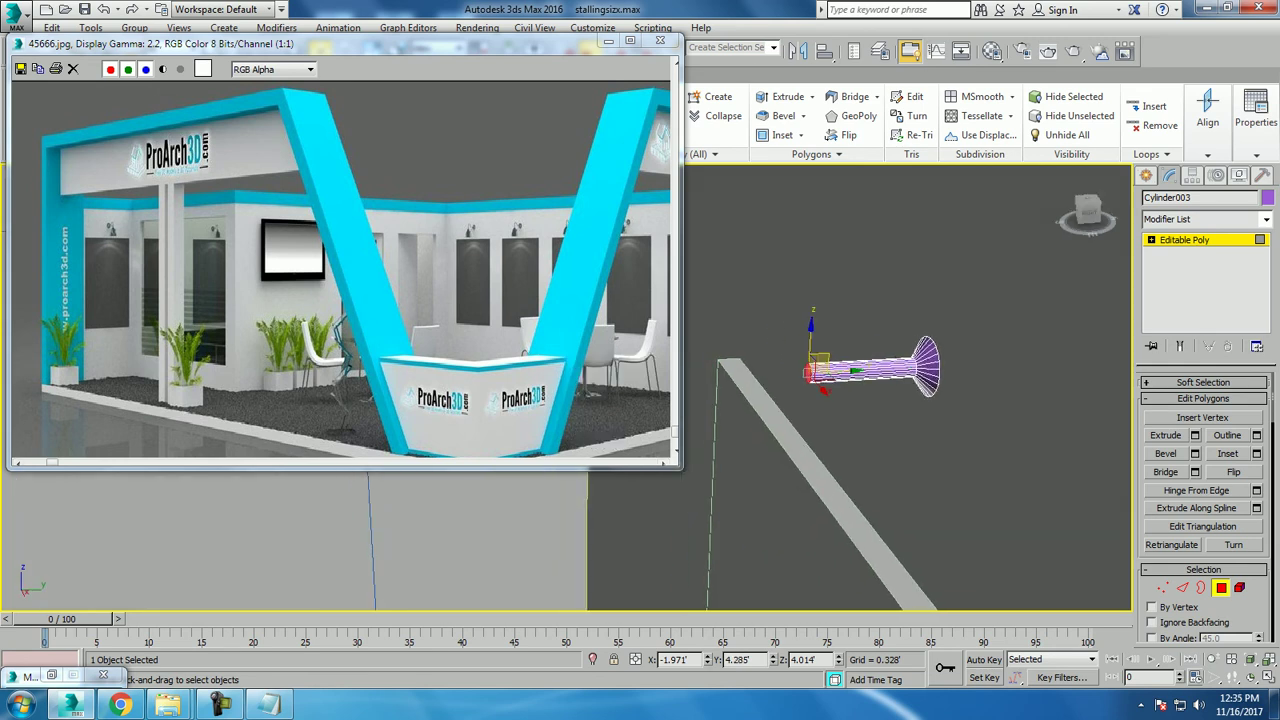
Tilt the arm's end cap and extrude a second bent segment.
key("e")
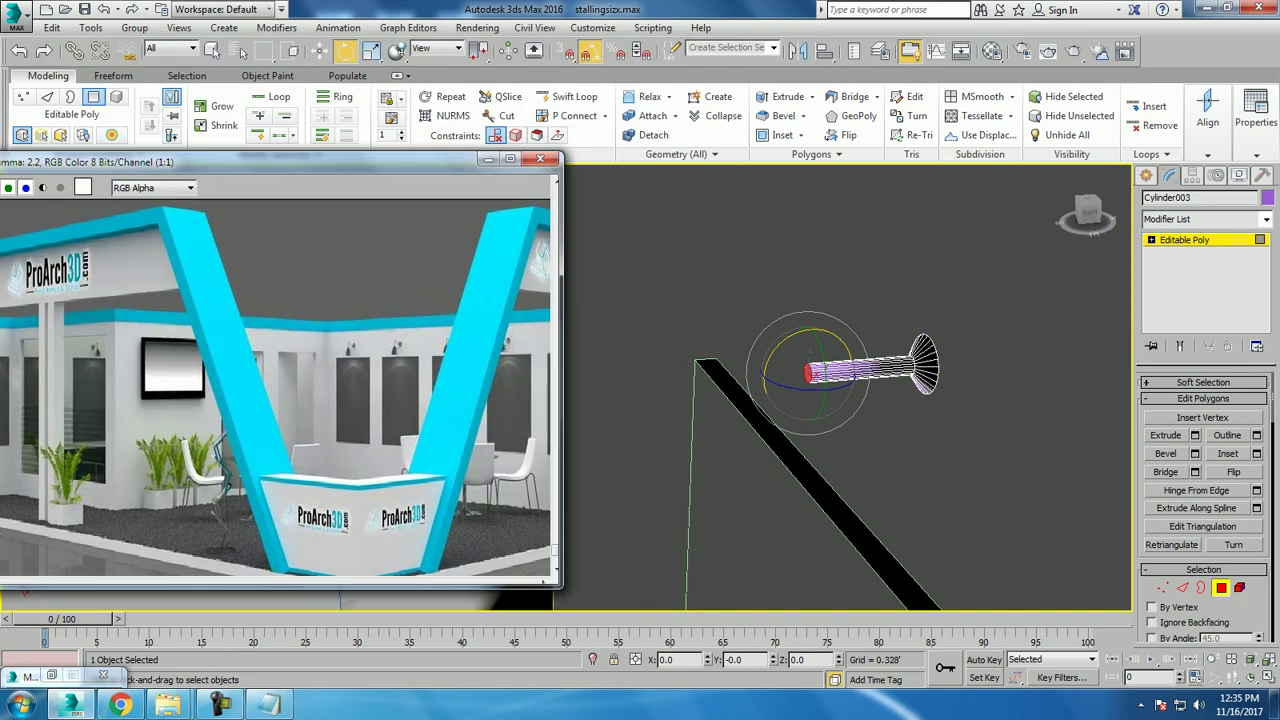
scroll(310, 290, "up", 1)
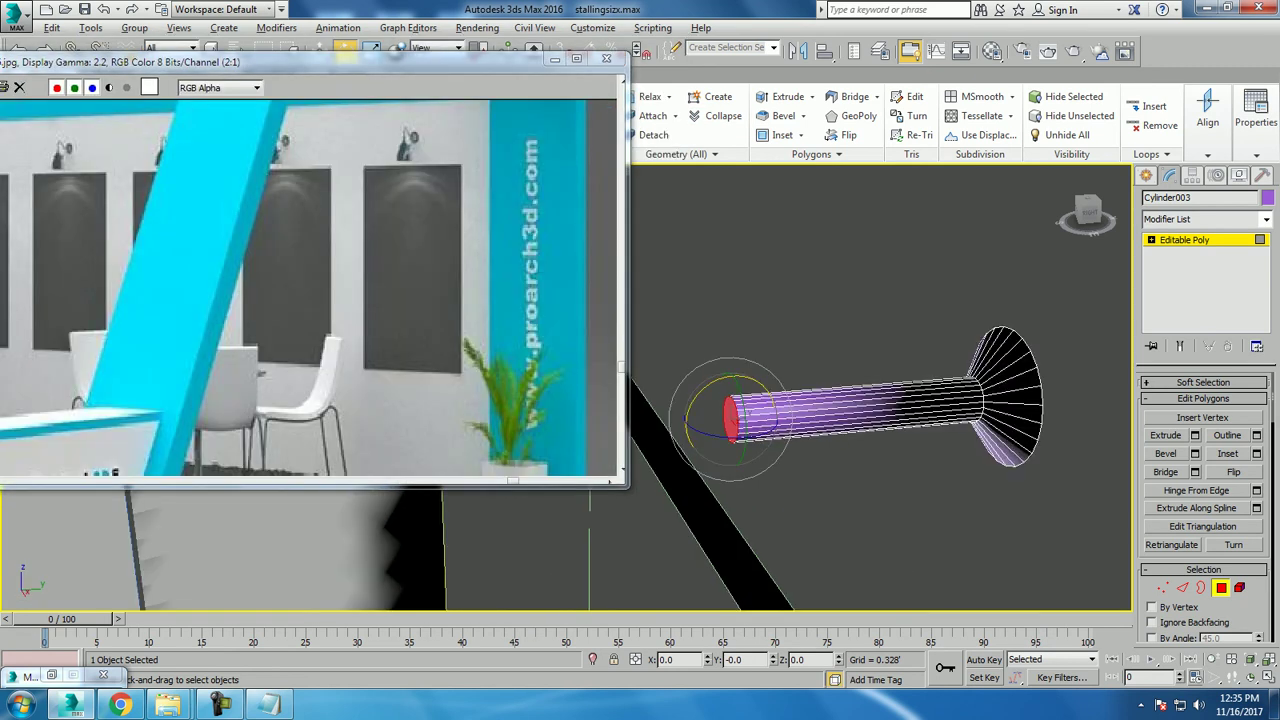
scroll(880, 370, "up", 3)
left_click_drag(772, 395, 790, 355)
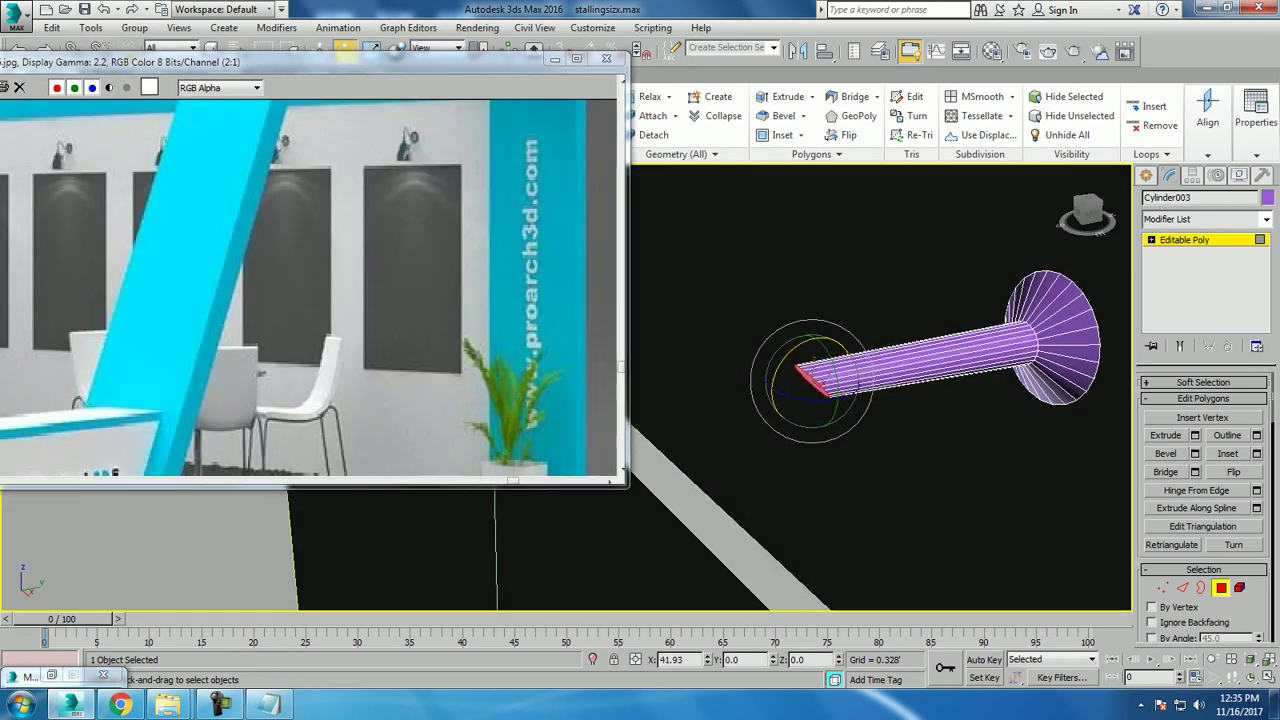
left_click(1194, 435)
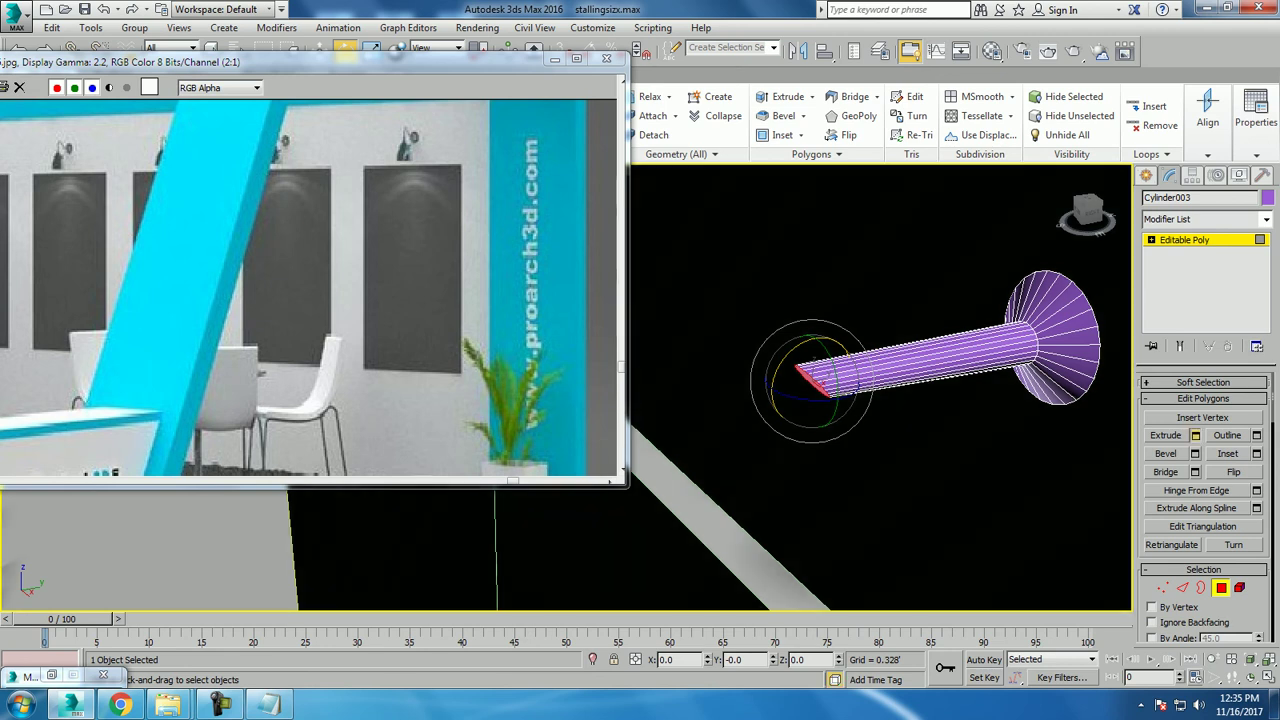
left_click_drag(576, 419, 577, 419)
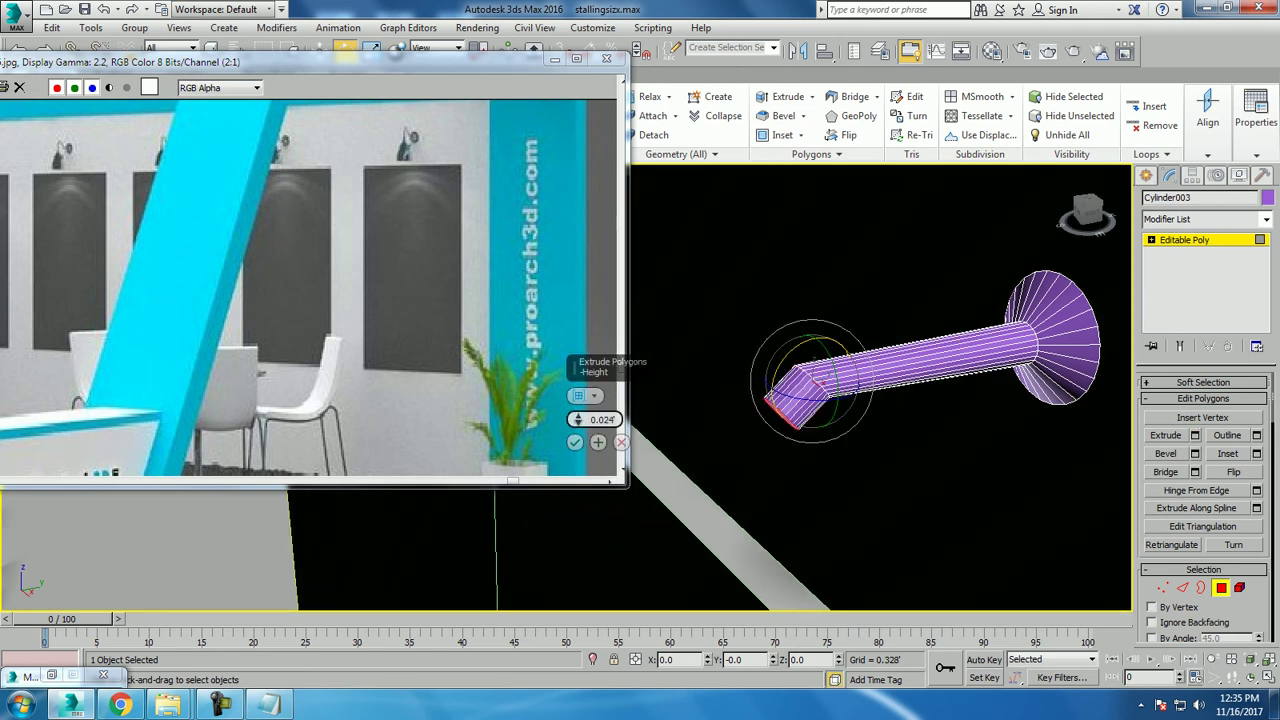
left_click(574, 442)
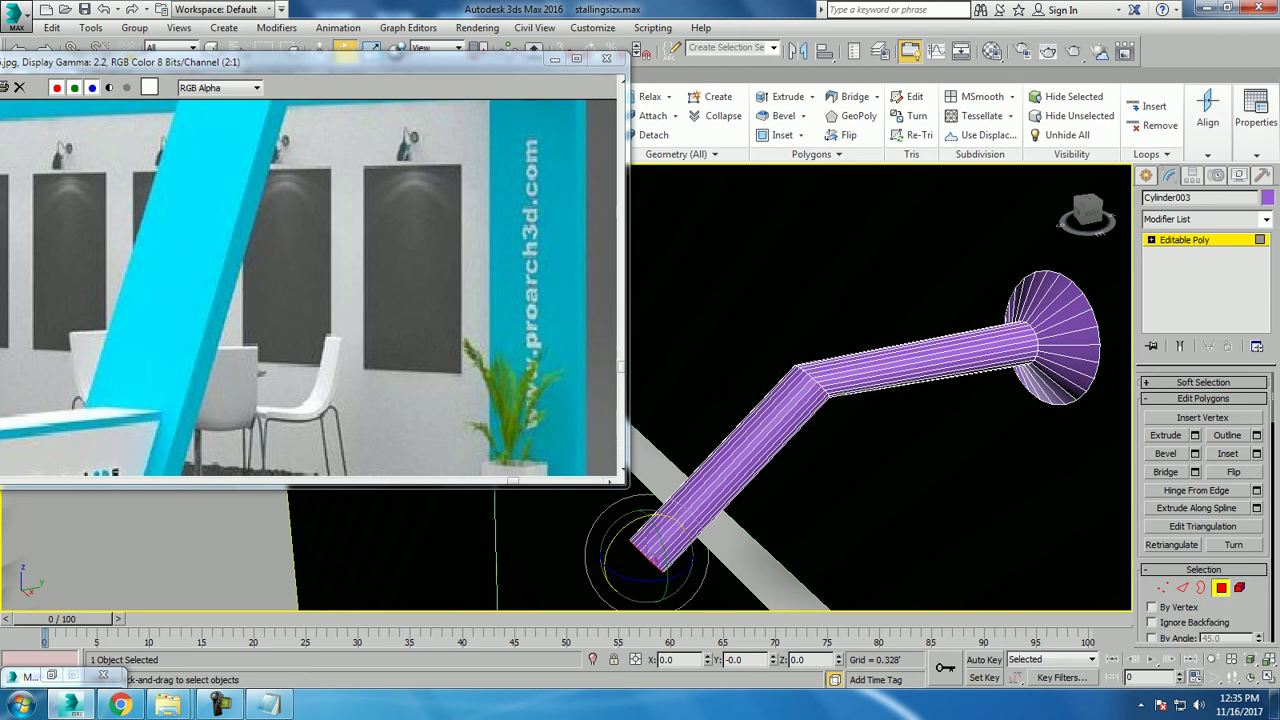
Extrude the arm end again with a height of 0.004'.
scroll(300, 280, "down", 2)
scroll(800, 400, "down", 2)
middle_click_drag(800, 400, 760, 420, "alt")
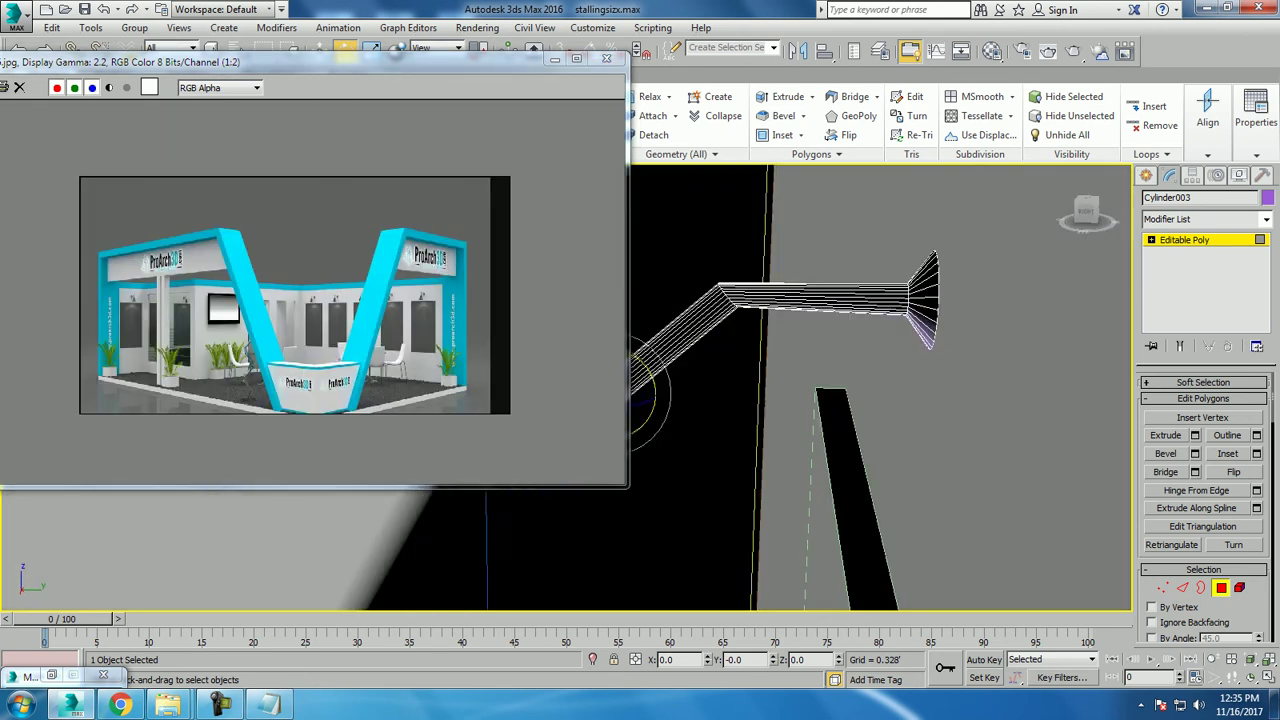
middle_click_drag(880, 390, 860, 380, "alt")
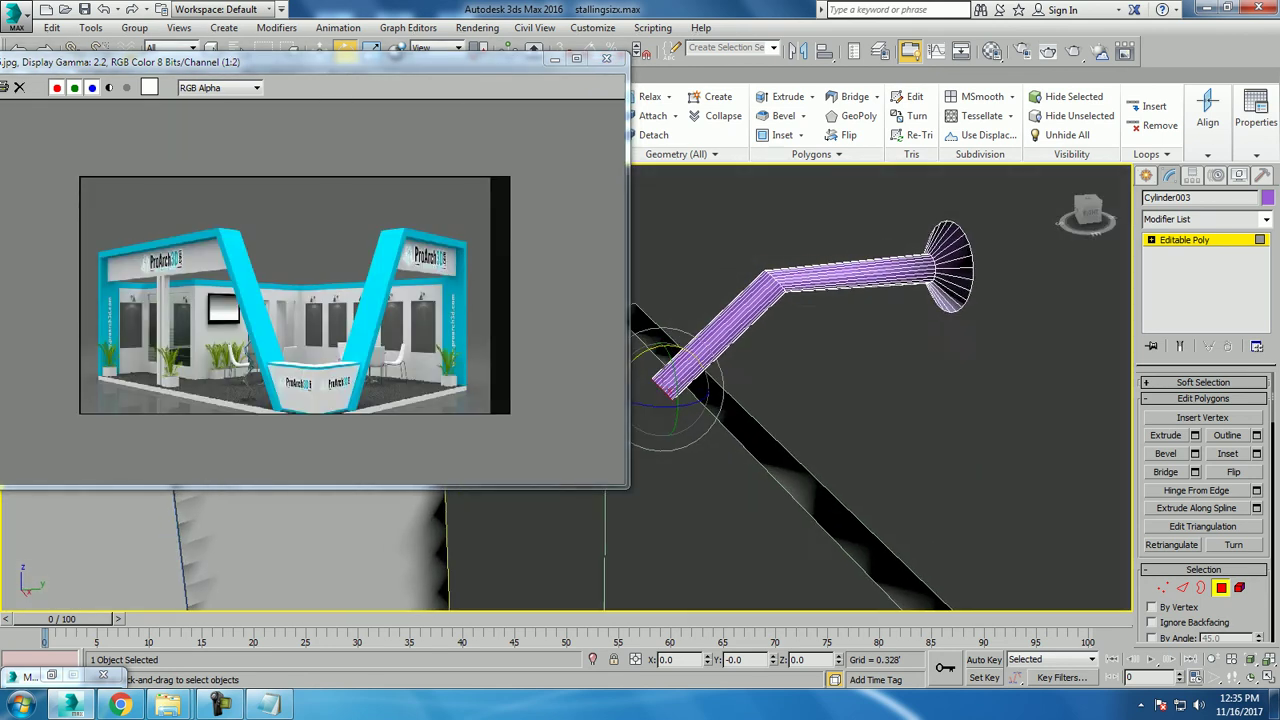
scroll(880, 390, "up", 2)
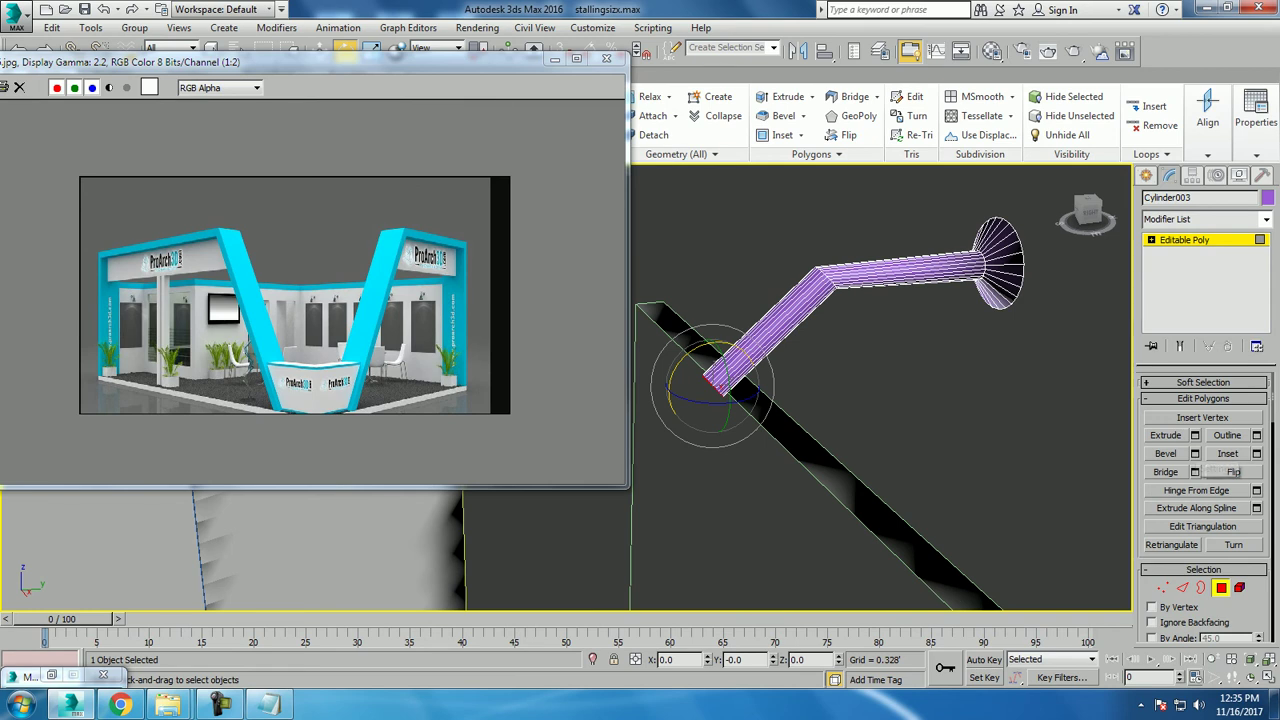
left_click(1194, 435)
mouse_move(577, 419)
left_mouse_down()
mouse_move(577, 450)
mouse_move(577, 400)
left_mouse_up()
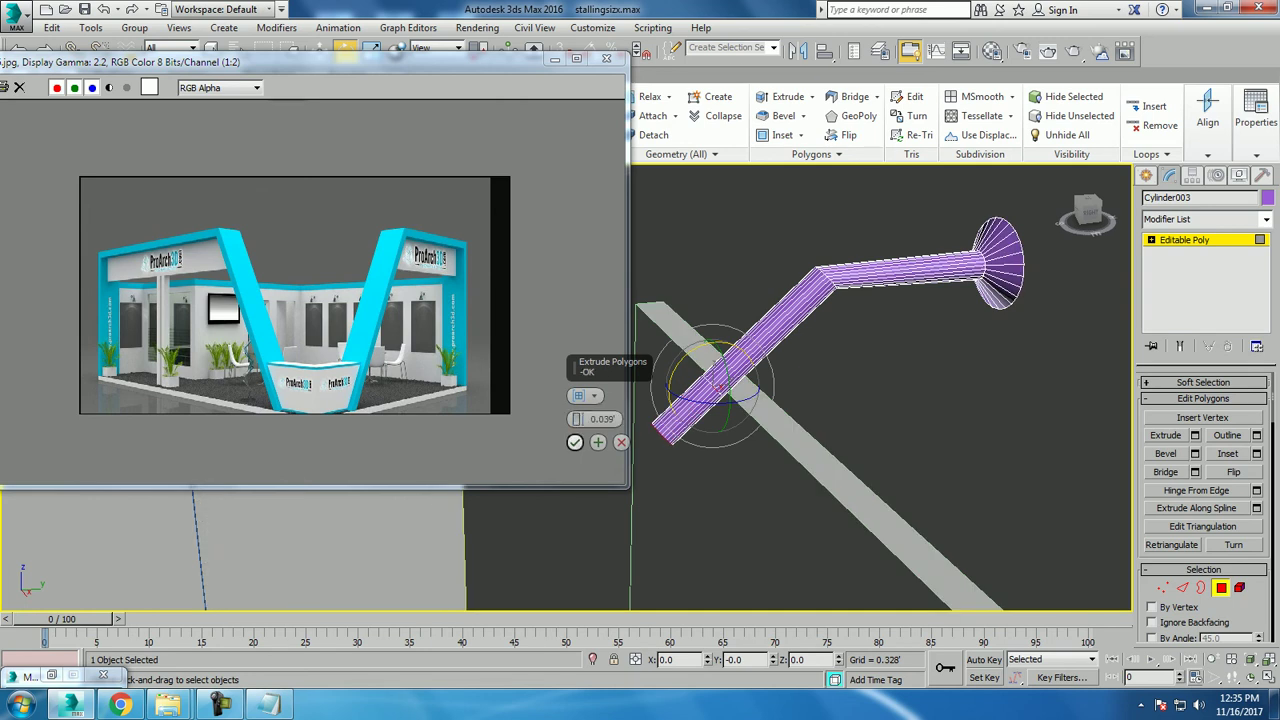
left_click(575, 442)
Shift the arm end sideways and extrude it down onto the wall's top edge.
key("w")
left_click_drag(690, 428, 730, 425)
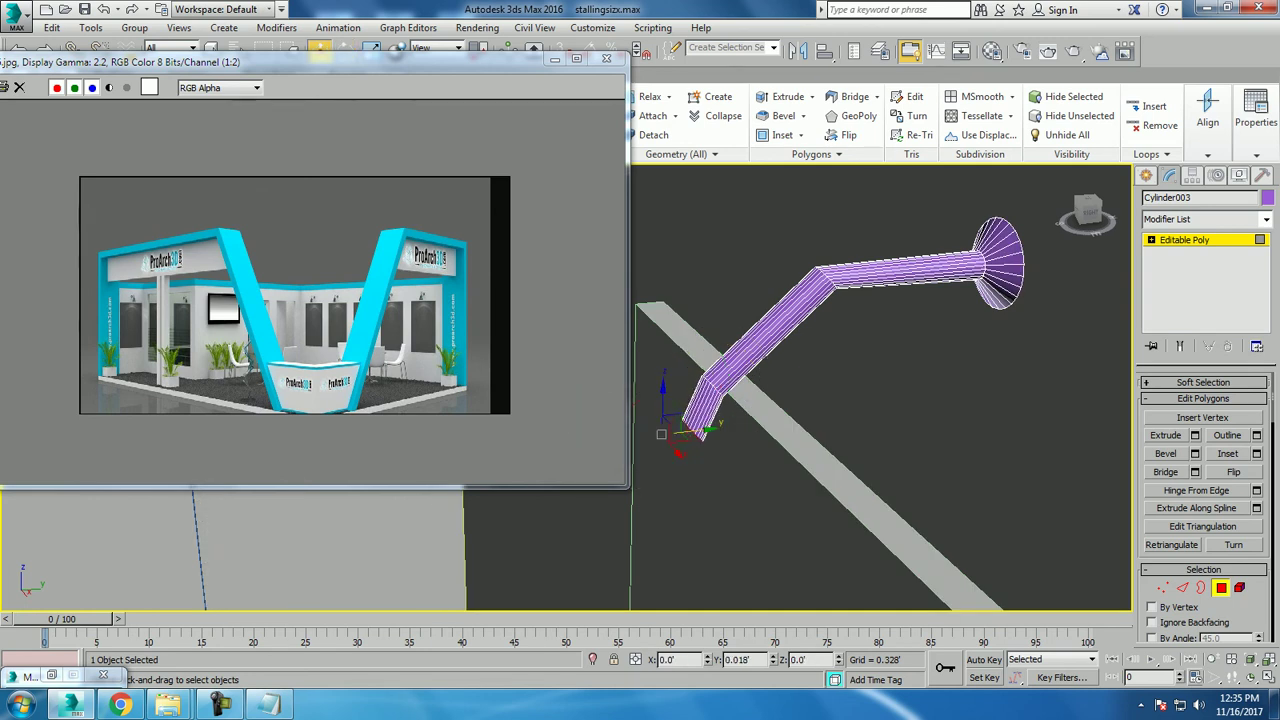
key("r")
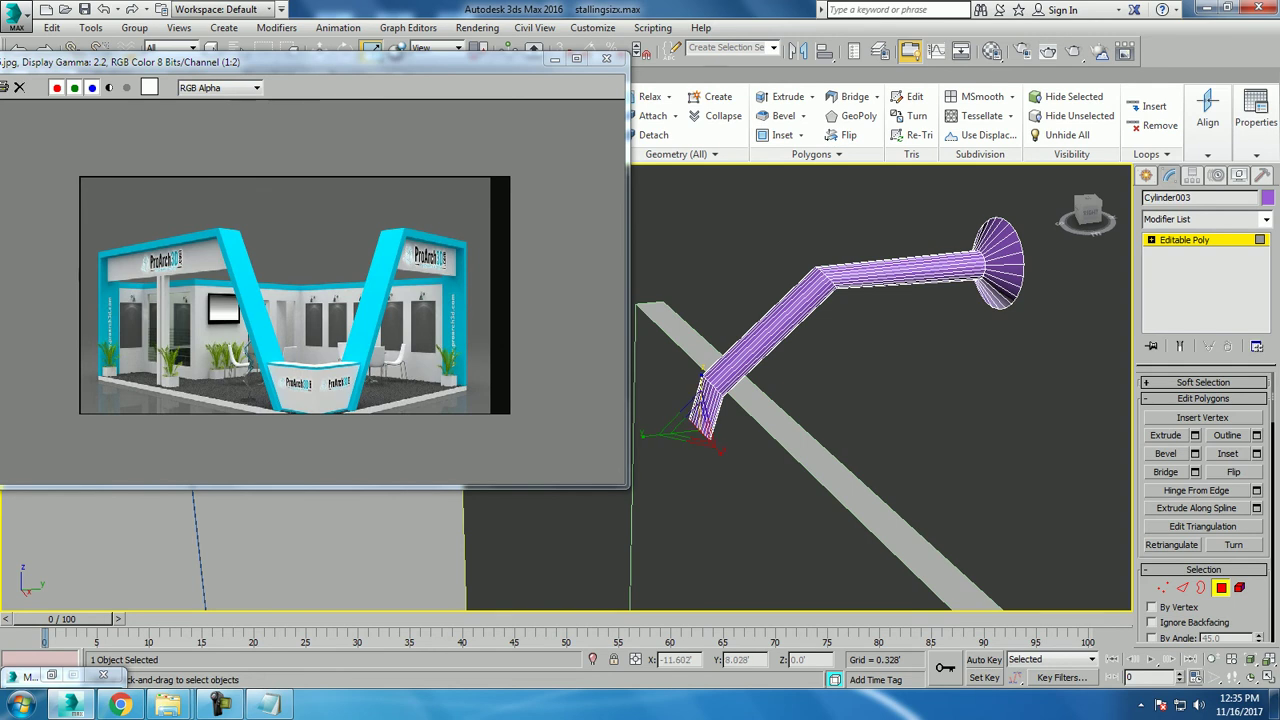
mouse_move(702, 440)
middle_mouse_down("alt")
mouse_move(699, 487)
mouse_move(745, 333)
mouse_move(800, 333)
middle_mouse_up("alt")
scroll(699, 487, "up", 5)
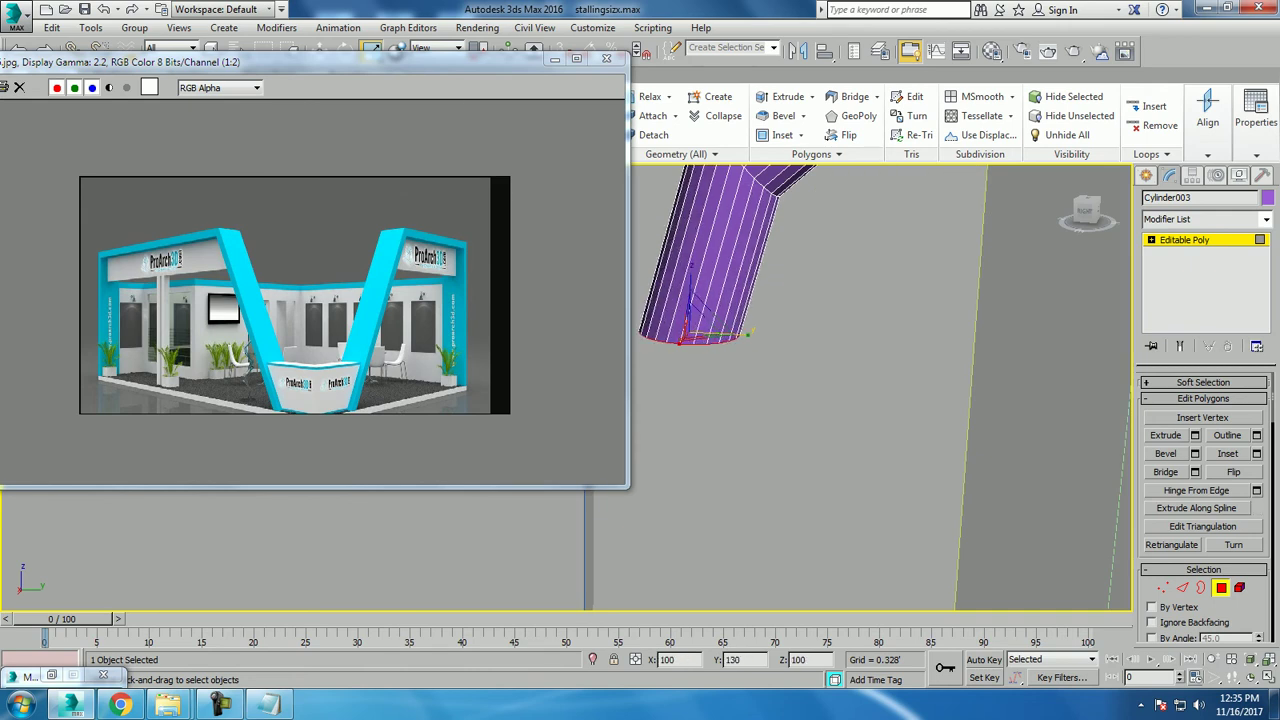
middle_click_drag(880, 400, 810, 400, "alt")
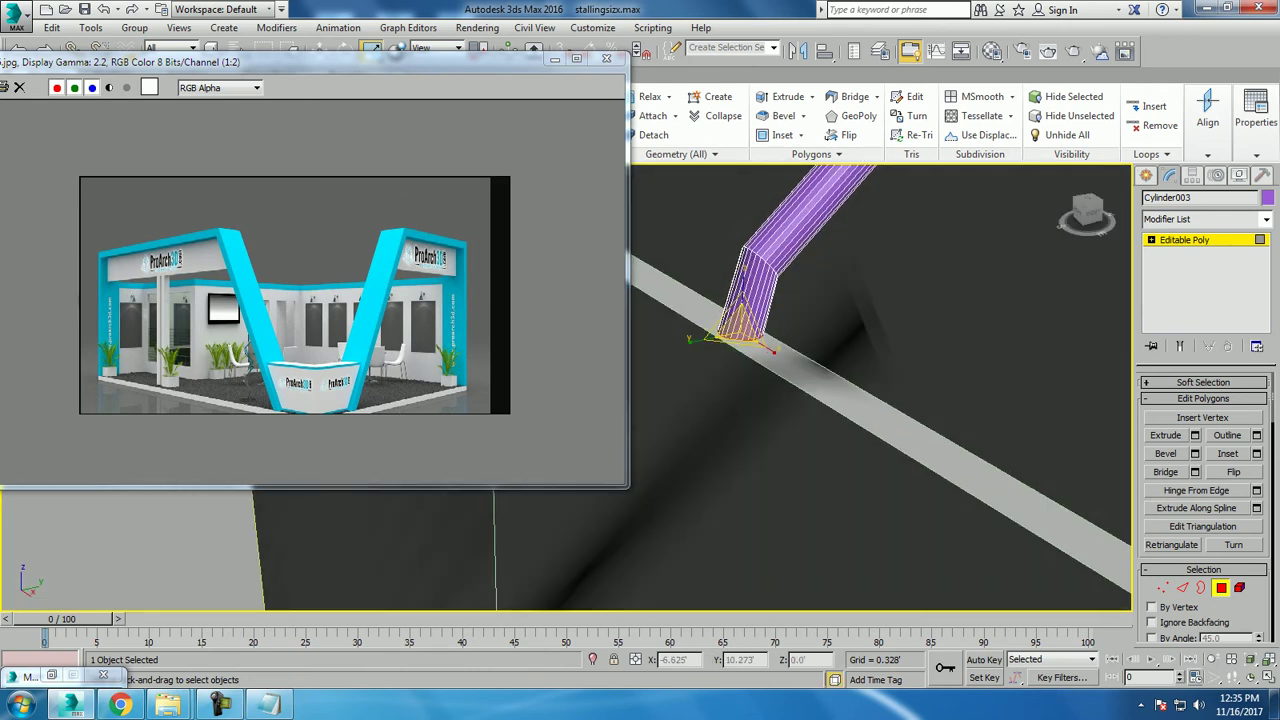
left_click(1194, 435)
left_click(575, 442)
middle_click_drag(880, 400, 780, 400, "alt")
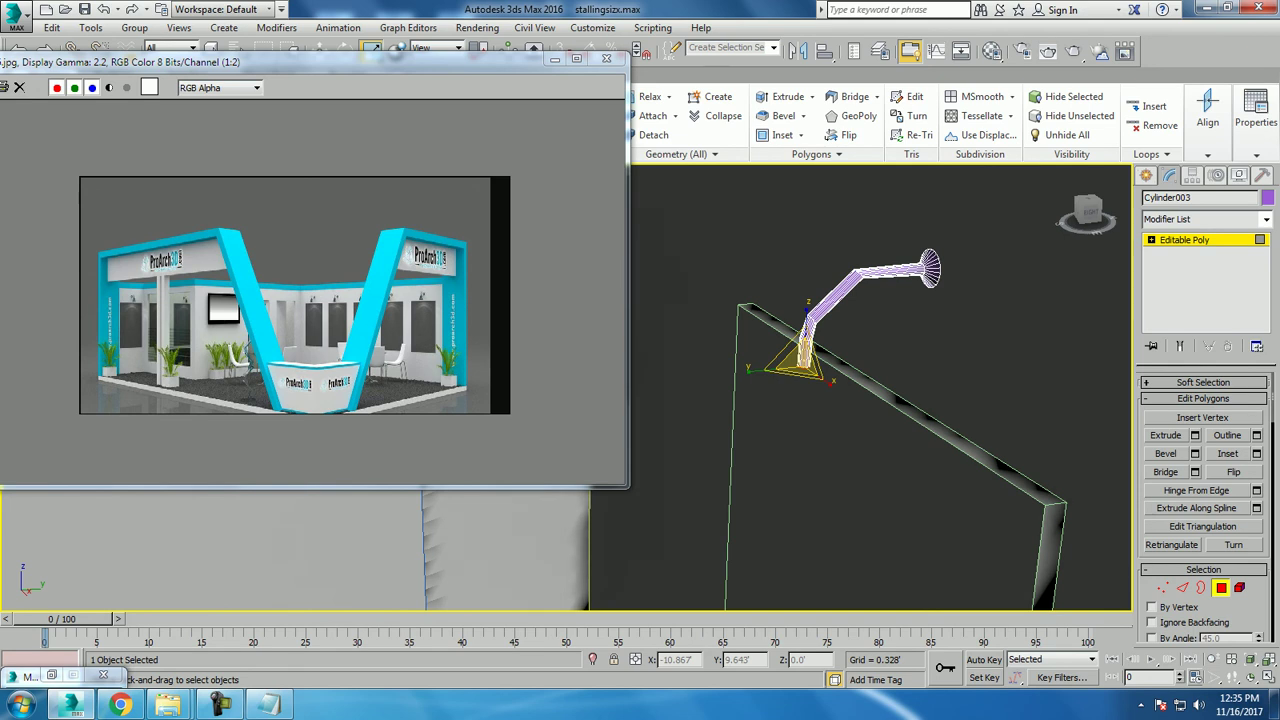
Draw a small cylinder, Cylinder004, beside the lamp arm and give it 5 height segments.
key("r")
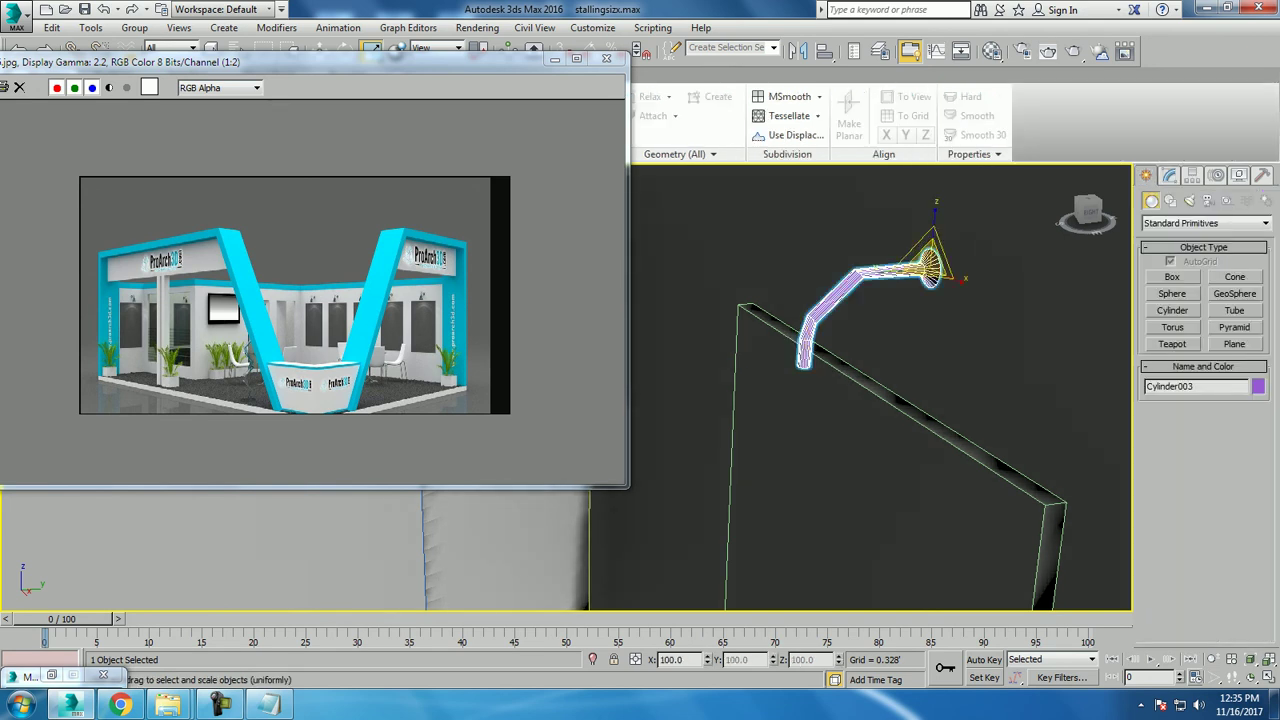
left_click(1172, 310)
middle_click_drag(1030, 380, 1005, 378, "alt")
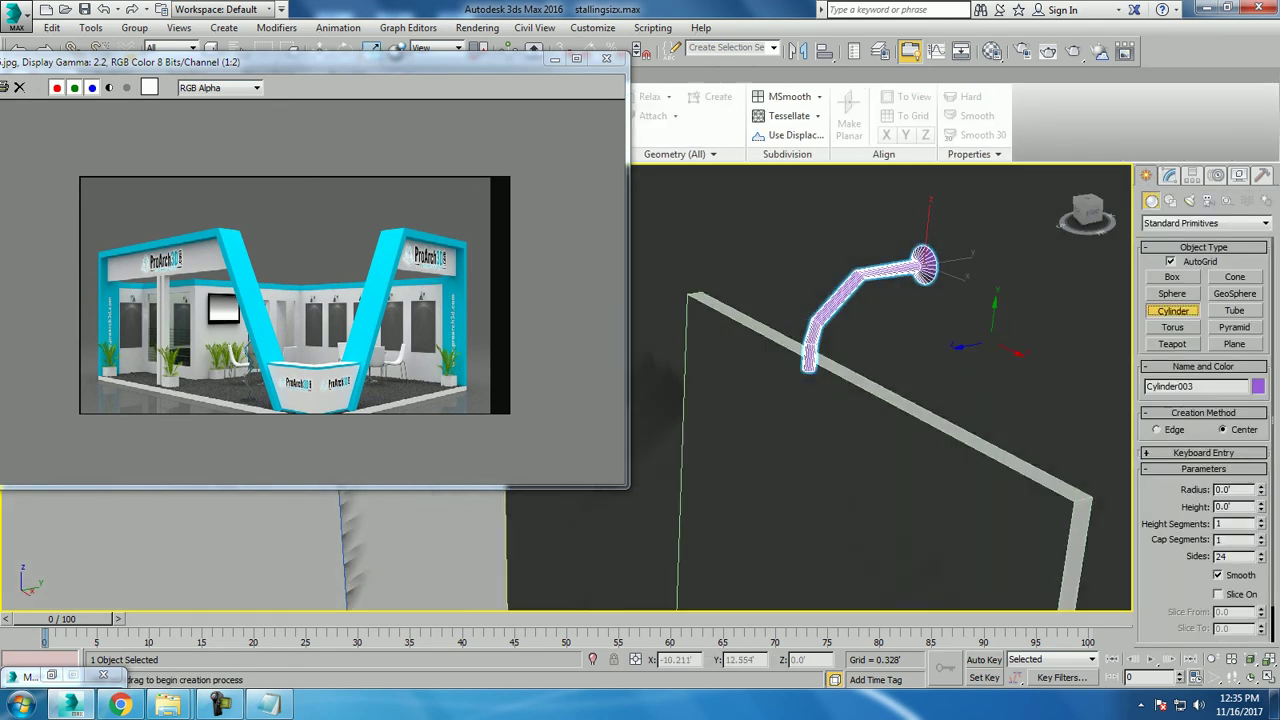
left_click_drag(958, 346, 985, 346)
left_click(1016, 352)
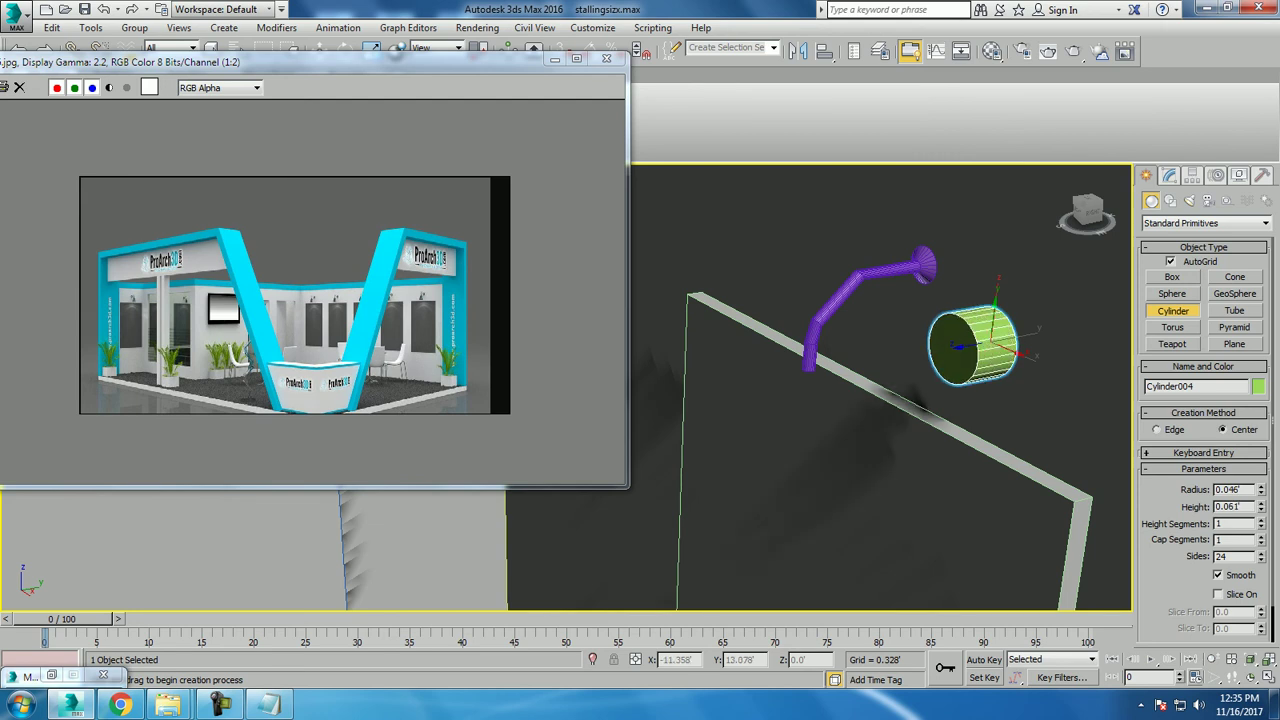
key("ctrl+z")
left_click_drag(990, 348, 1006, 348)
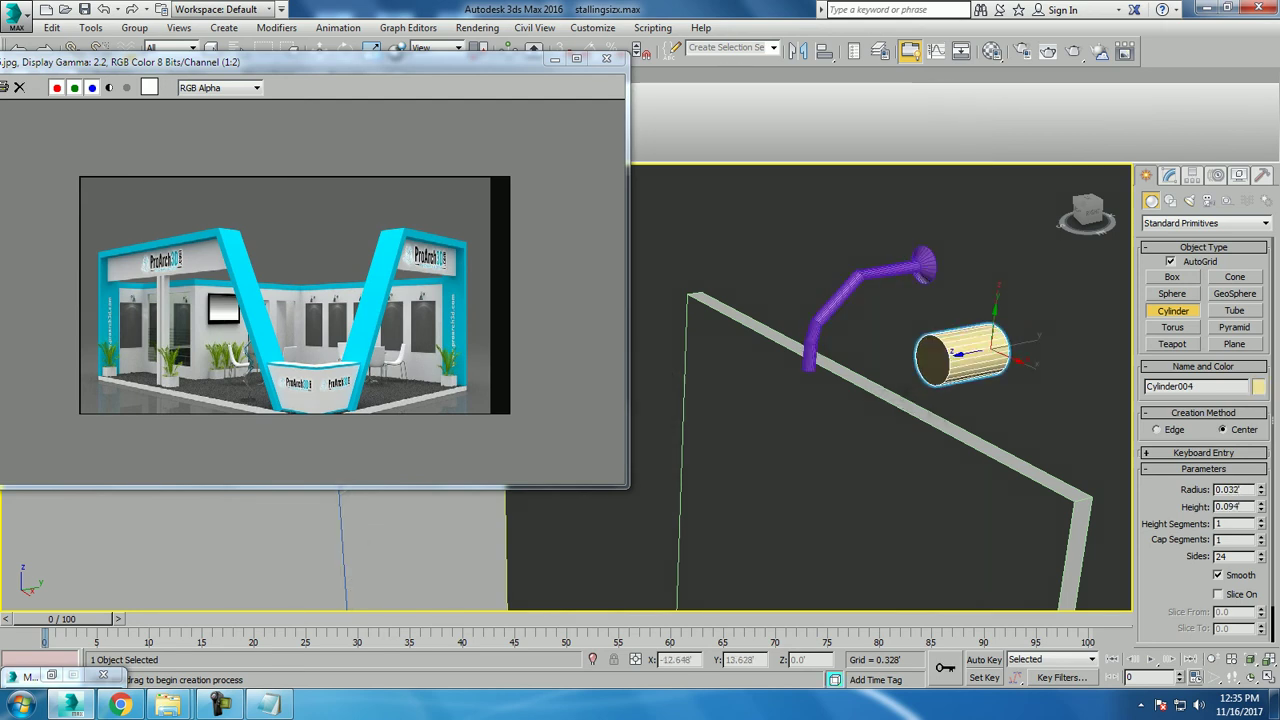
left_click(998, 335)
key("w")
left_click(1169, 175)
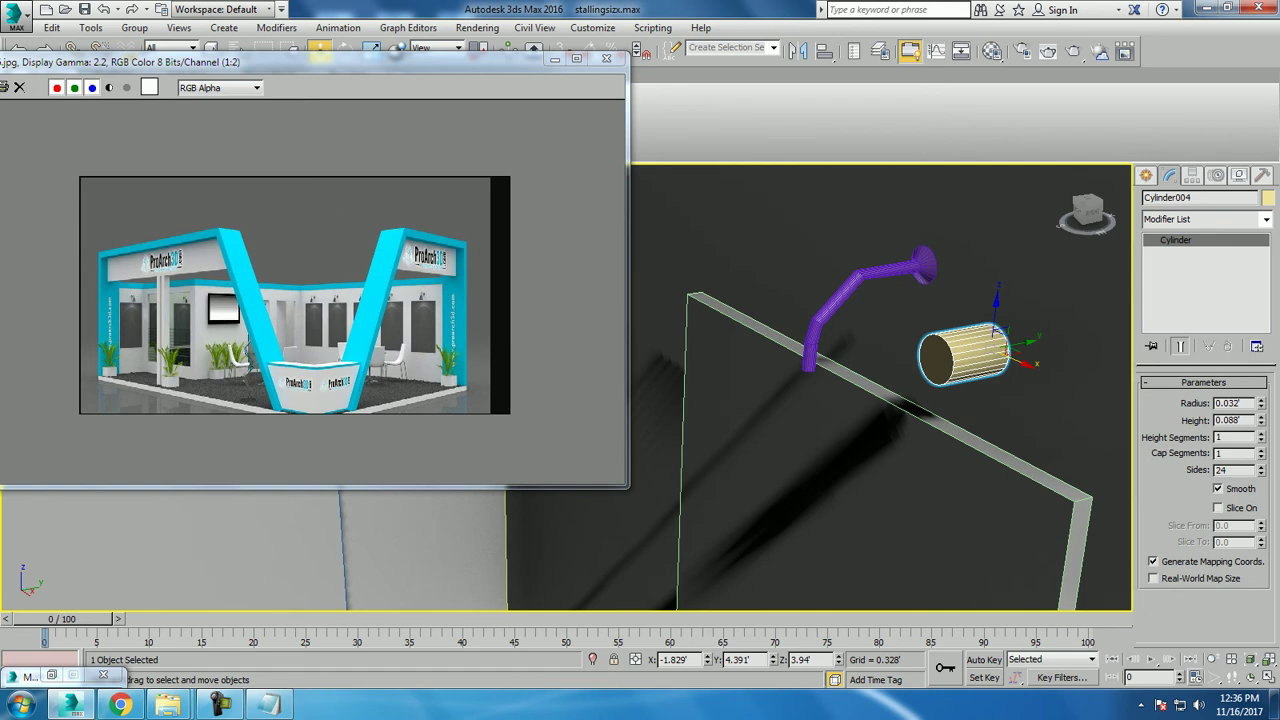
type("25")
key("Return")
Add a Taper modifier to Cylinder004 and adjust its taper amount.
left_click(1266, 219)
key("t")
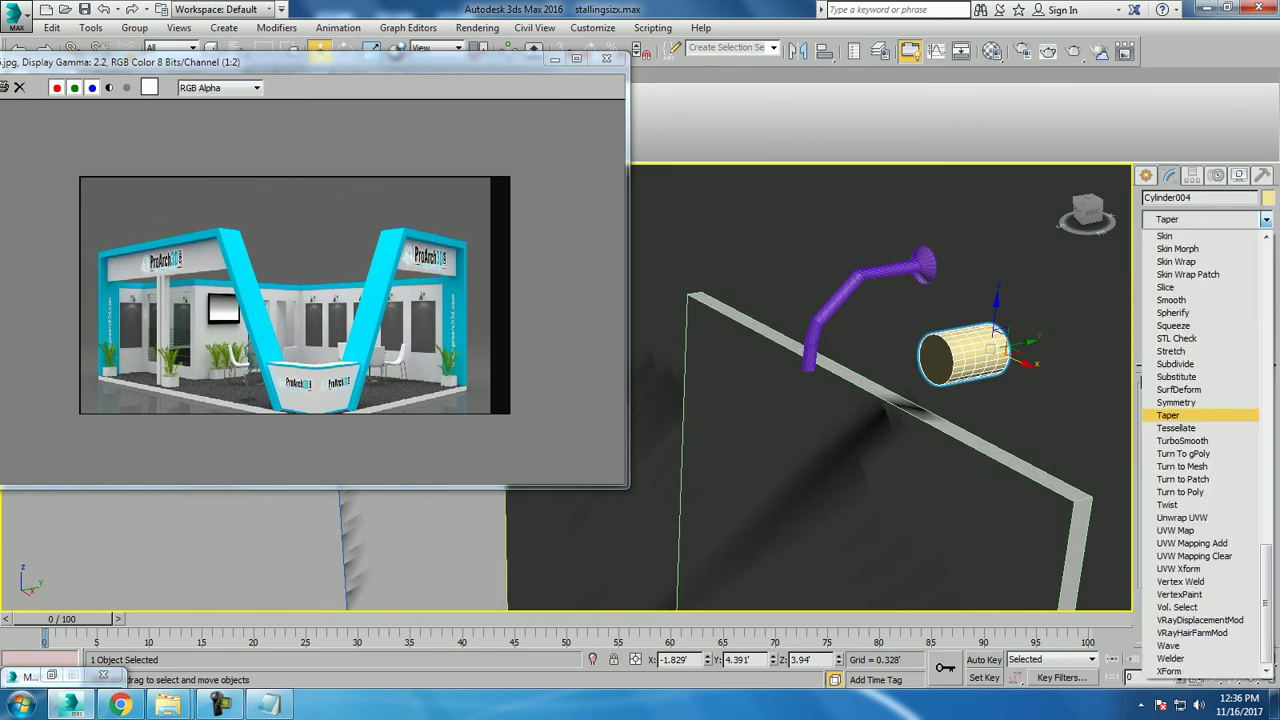
key("Return")
left_click_drag(1241, 411, 1241, 400)
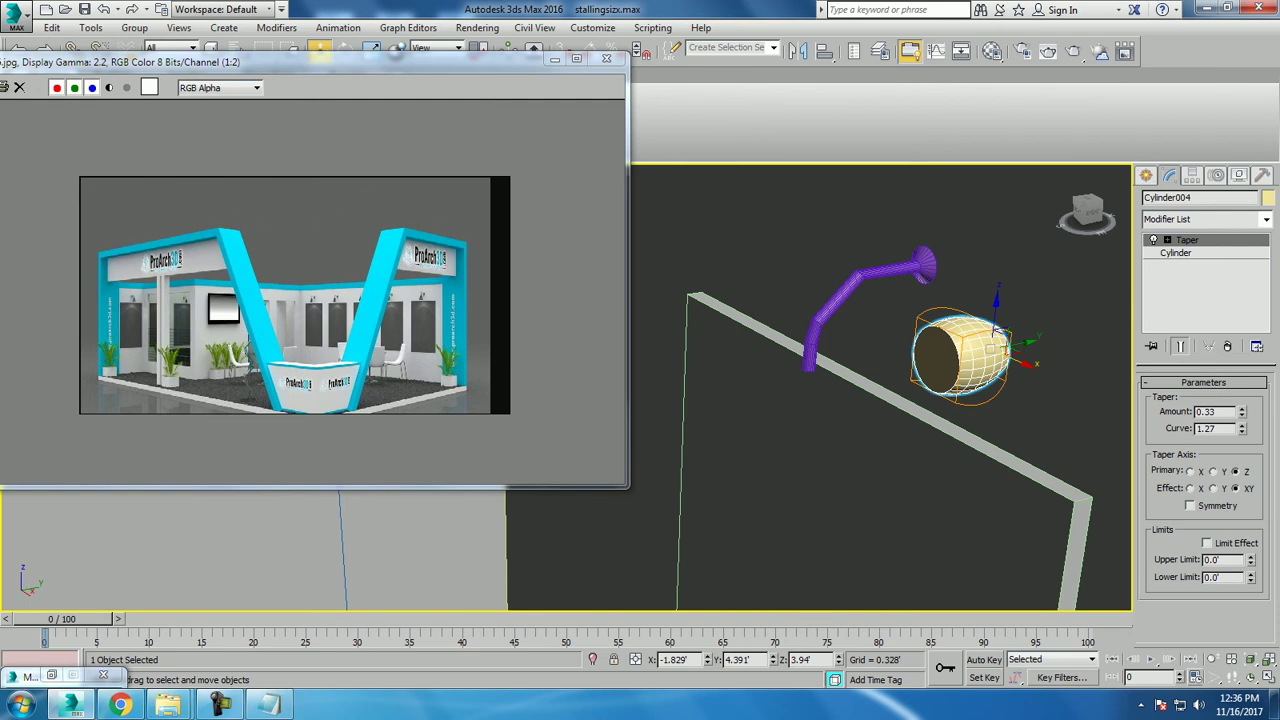
left_click_drag(1241, 411, 1241, 420)
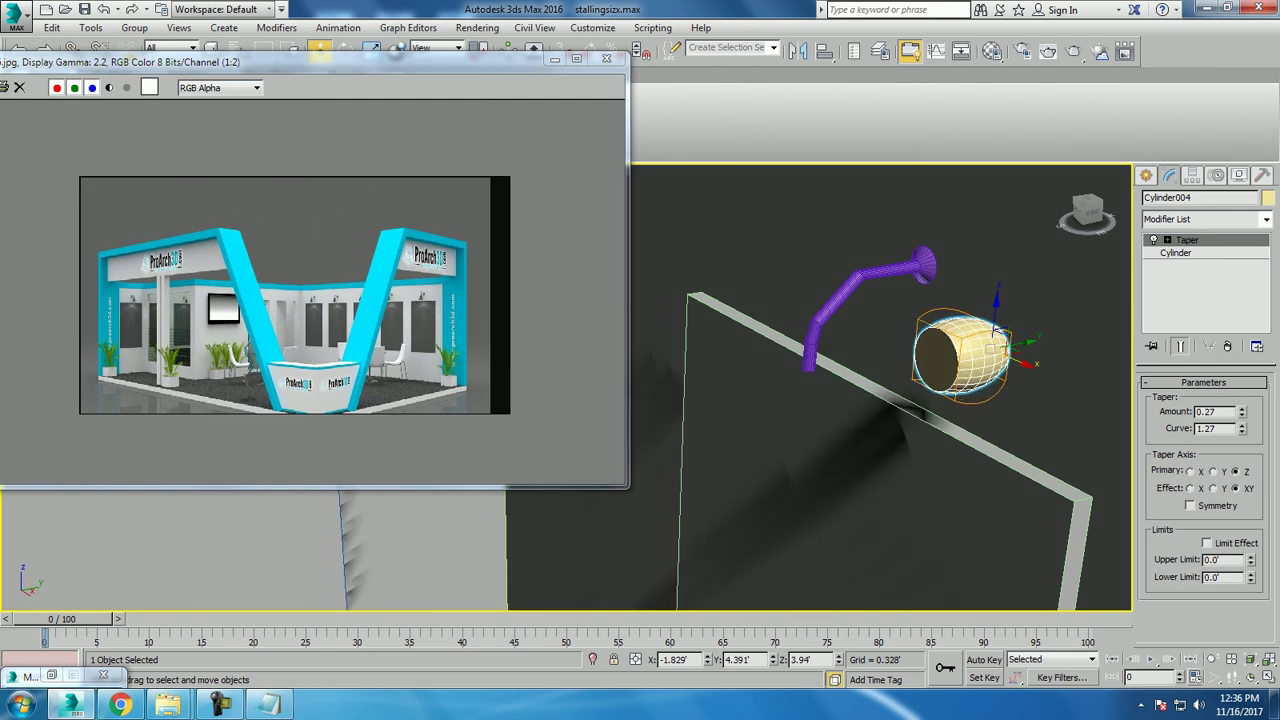
Reduce the cylinder's radius to 0.02 and reshape the taper curve to narrow the shade.
left_click(1176, 253)
type("0.02")
key("Return")
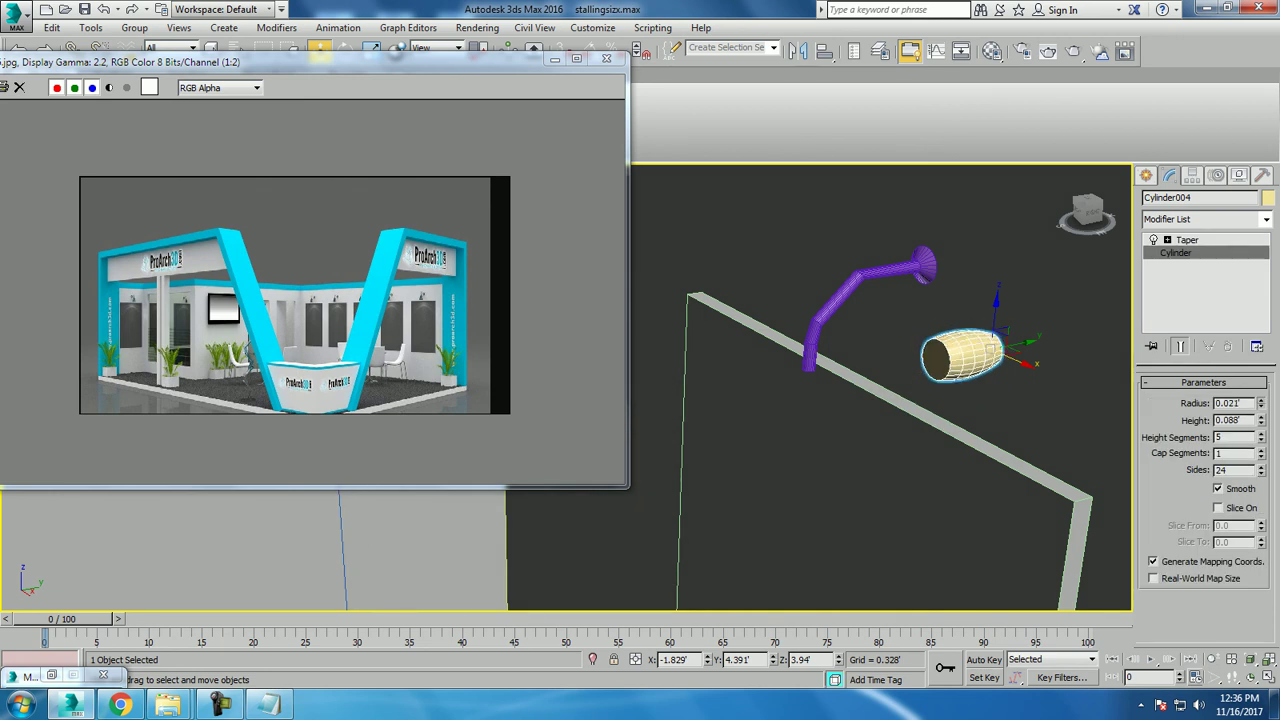
left_click(1187, 240)
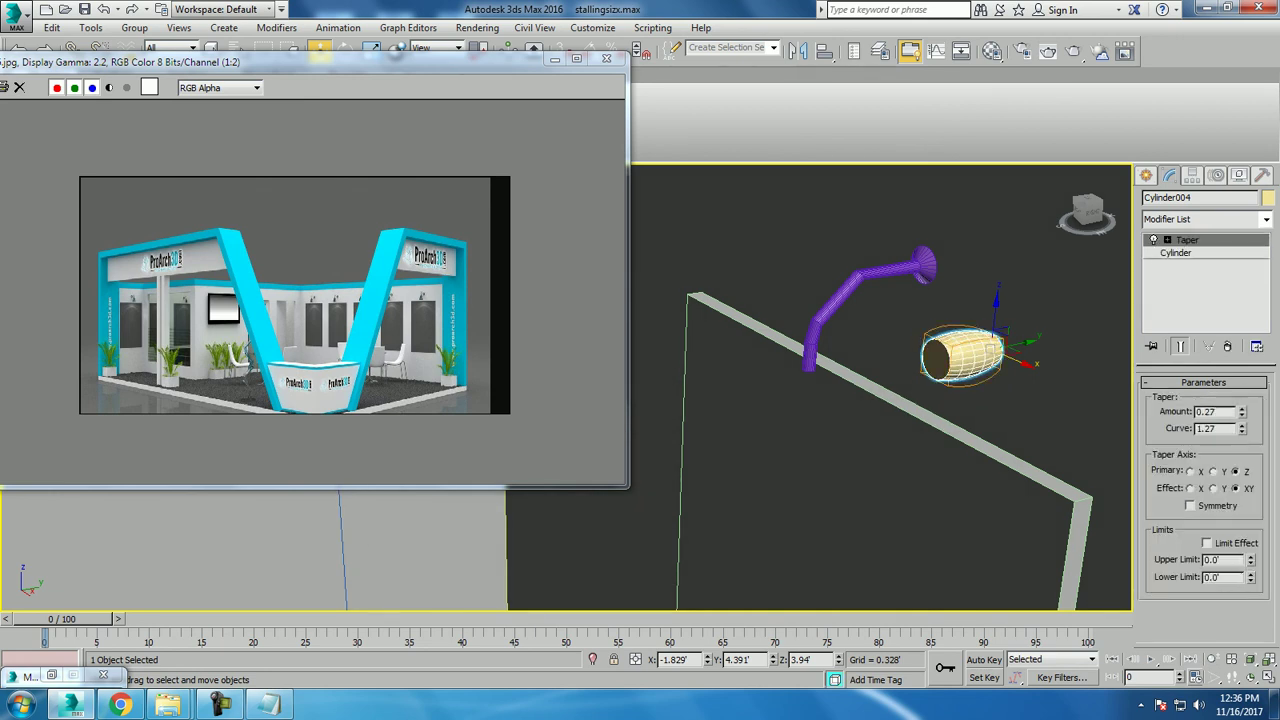
mouse_move(1241, 428)
left_mouse_down()
mouse_move(1241, 470)
mouse_move(1241, 380)
mouse_move(1241, 395)
left_mouse_up()
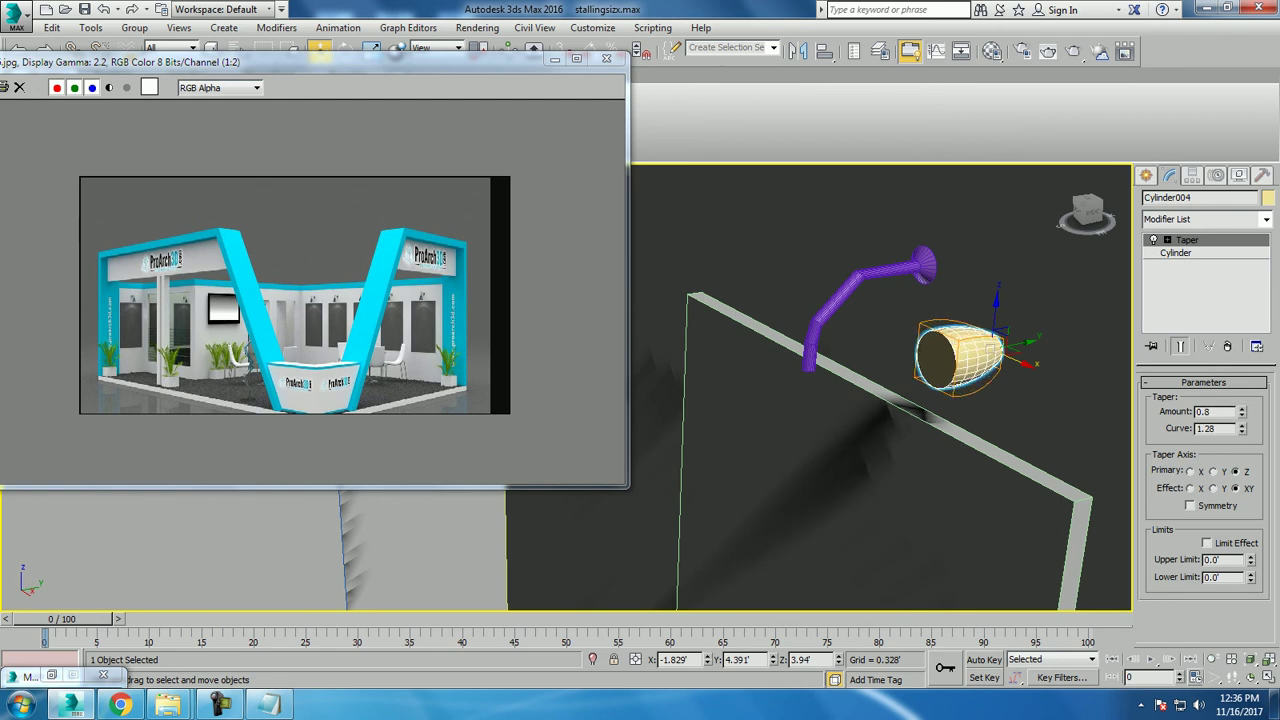
right_click(1052, 362)
Convert the shade to an editable poly, turn it 90° downward and align it to the arm.
left_click(1200, 527)
middle_click_drag(1000, 450, 950, 450, "alt")
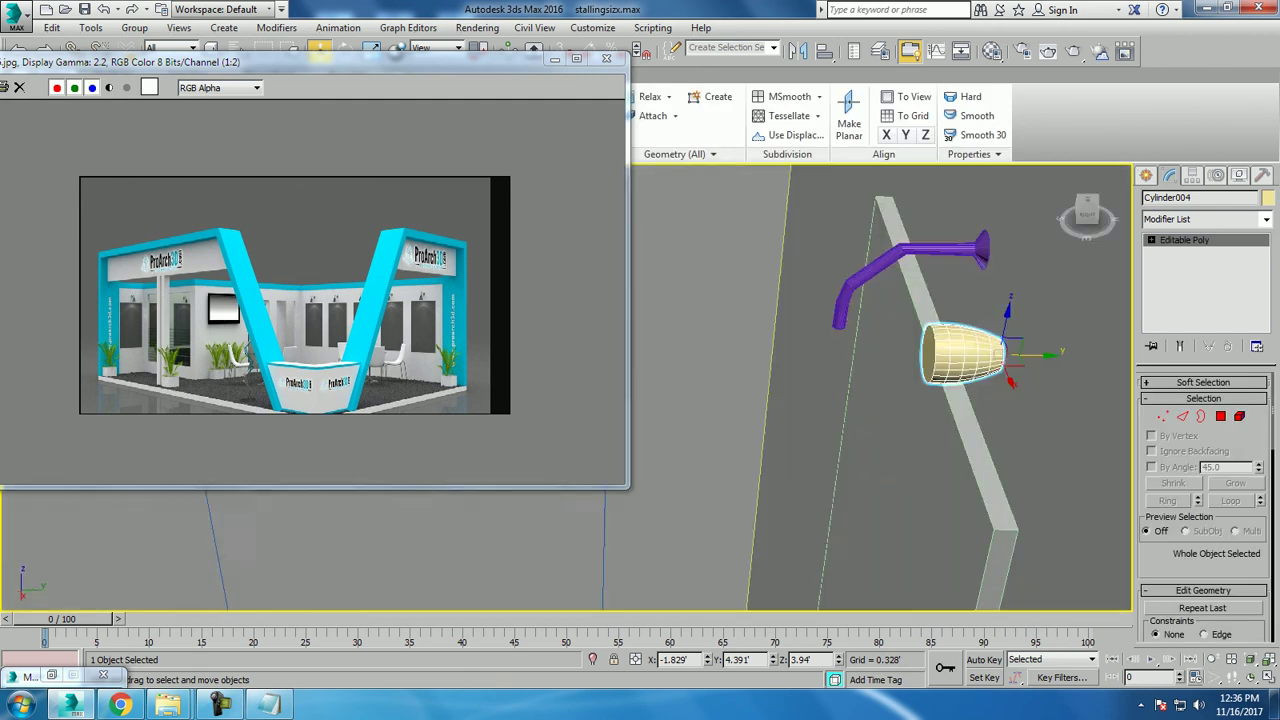
key("e")
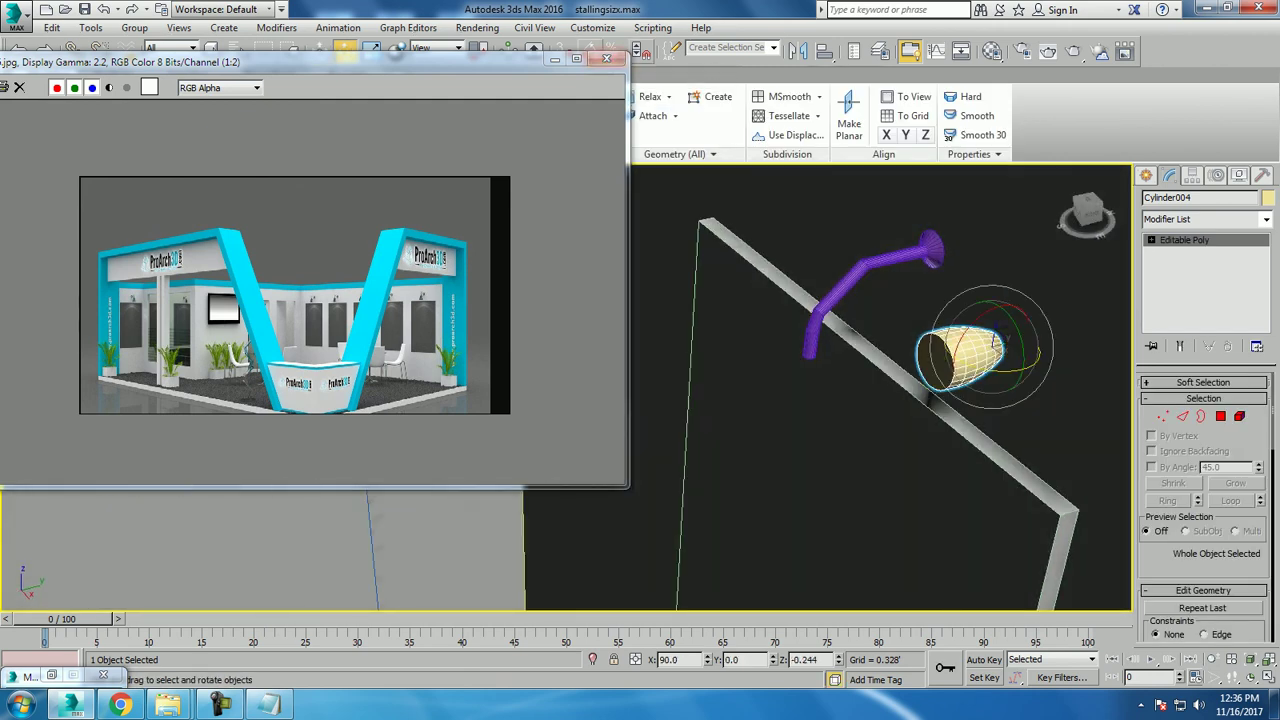
left_click_drag(990, 300, 960, 340)
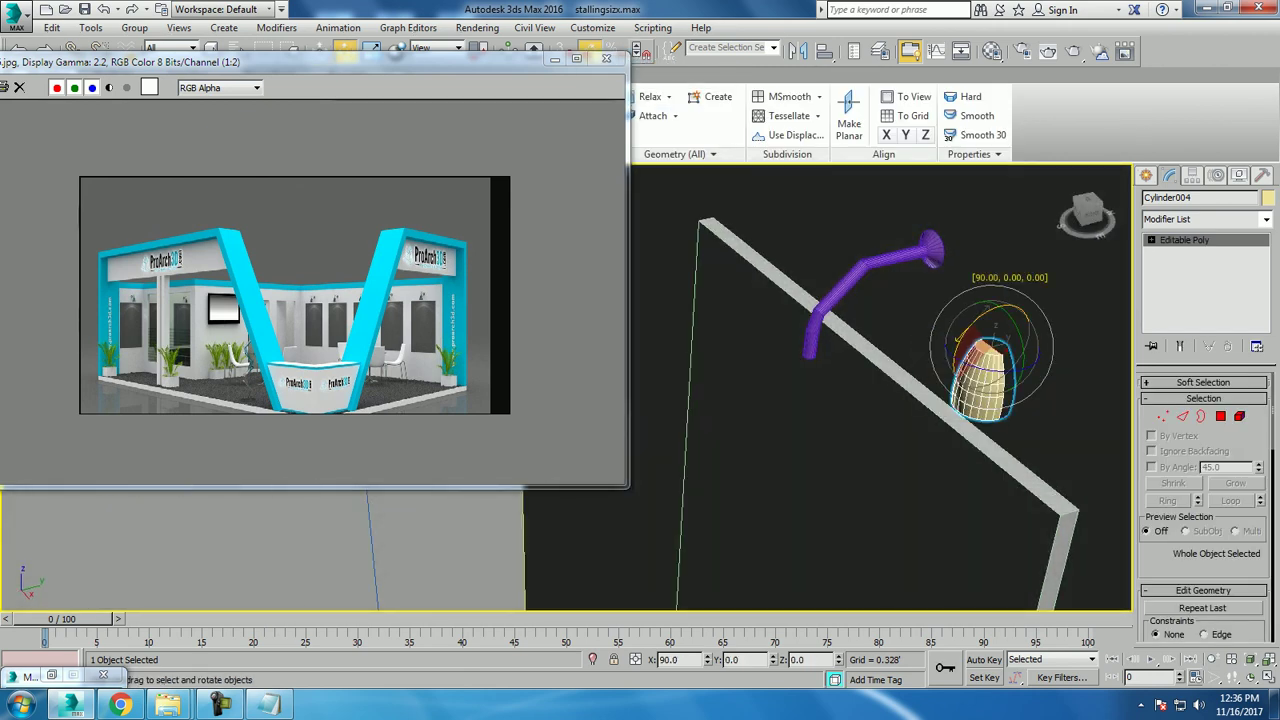
key("alt+a")
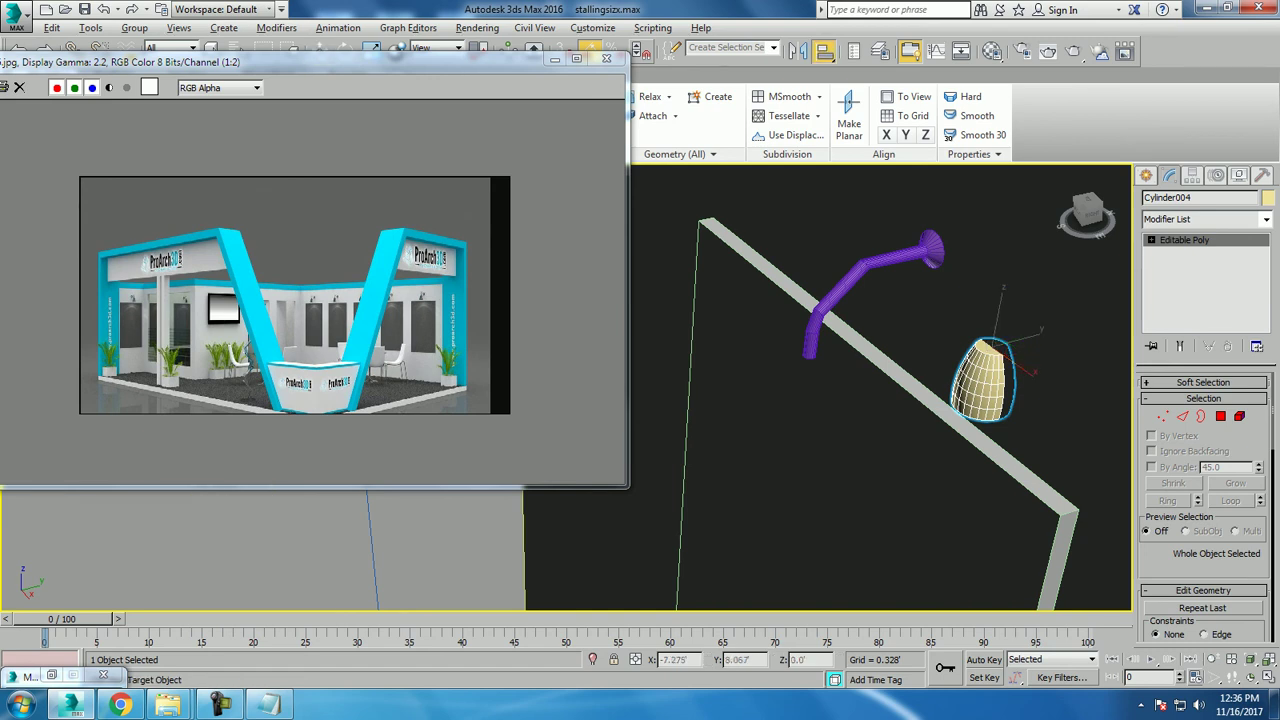
left_click(850, 330)
left_click(654, 477)
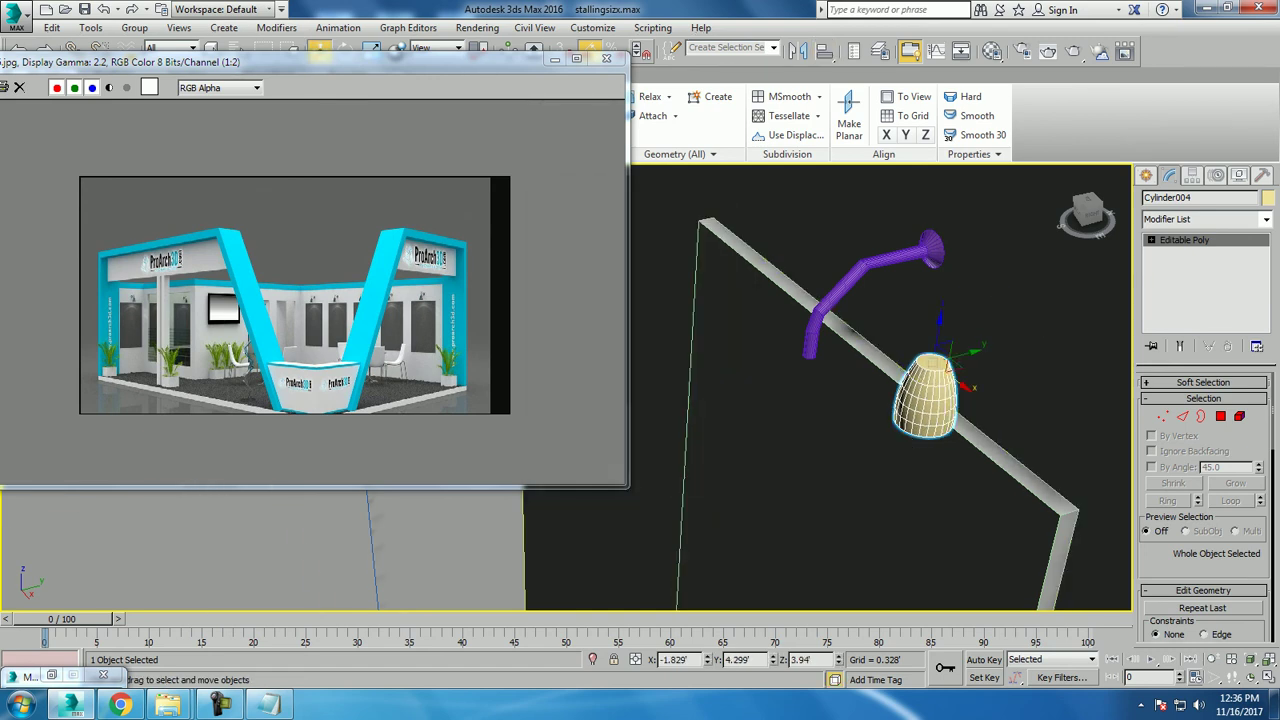
Position the shade under the end of the lamp arm, close to the wall.
mouse_move(940, 350)
left_mouse_down()
mouse_move(855, 300)
mouse_move(841, 328)
left_mouse_up()
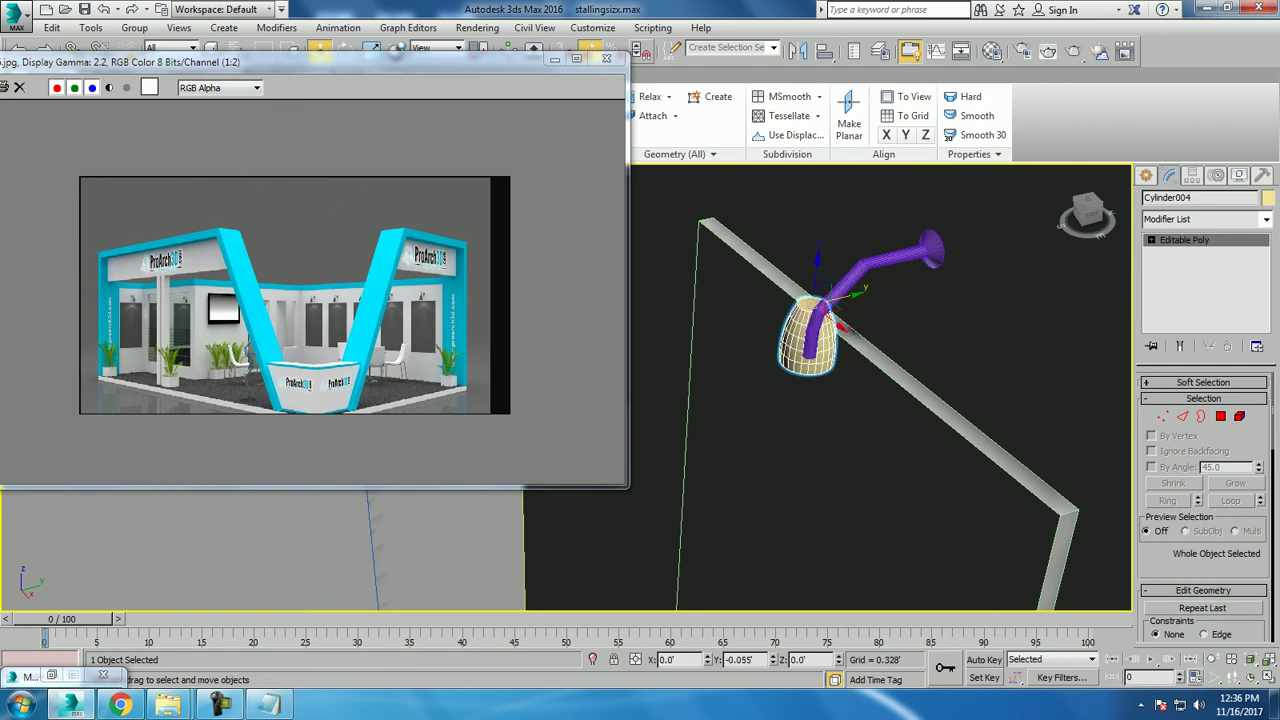
middle_click_drag(841, 328, 815, 326, "alt")
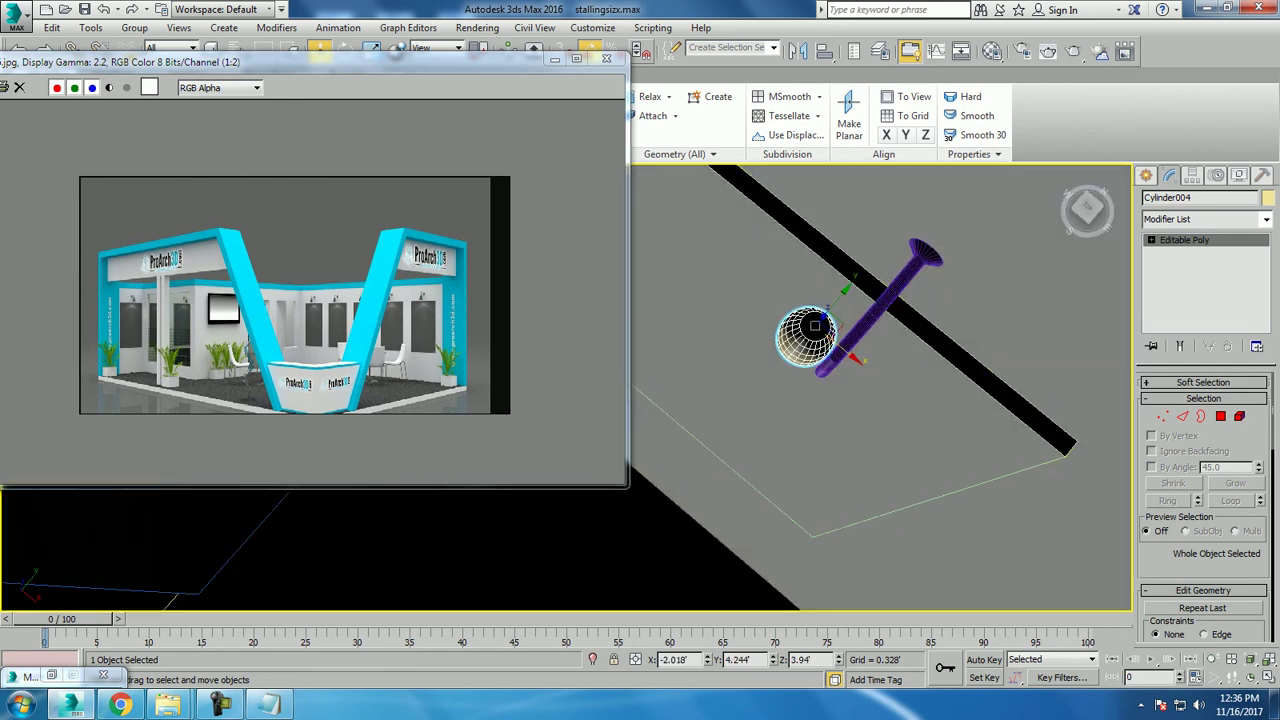
left_click_drag(815, 326, 845, 343)
middle_click_drag(845, 343, 846, 333, "alt")
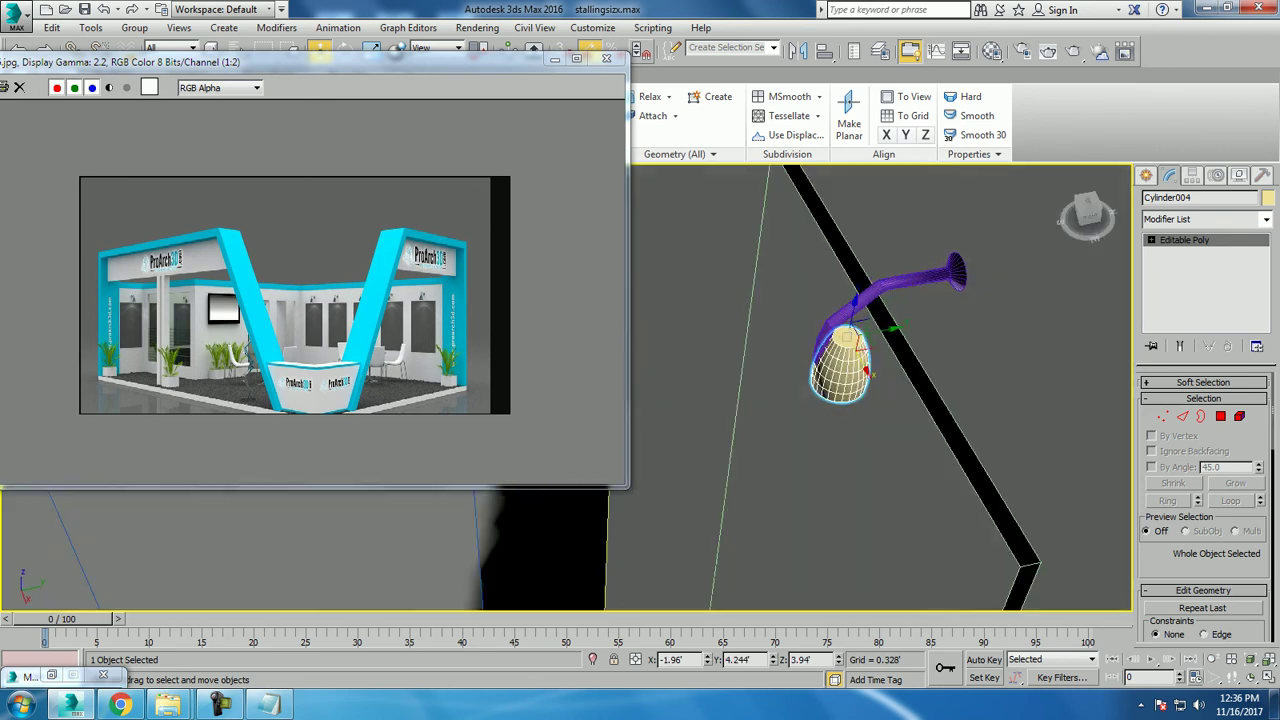
left_click_drag(846, 334, 829, 331)
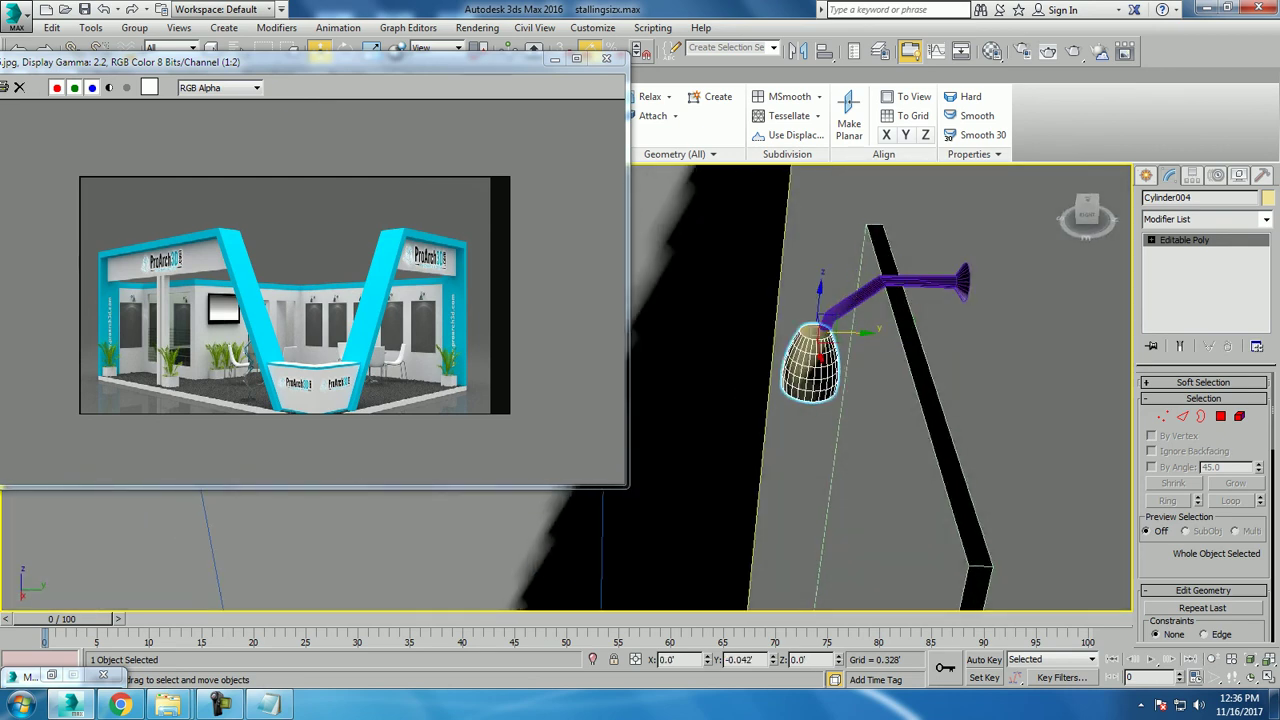
middle_click_drag(829, 331, 871, 330, "alt")
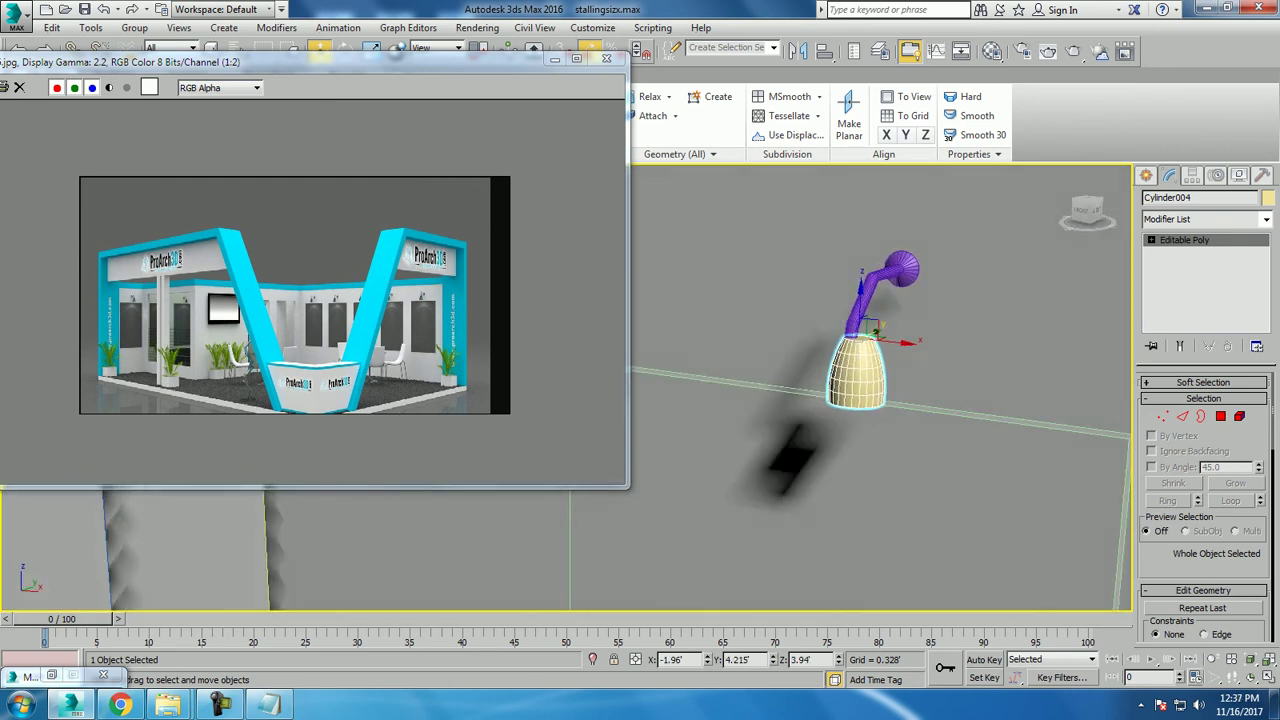
left_click_drag(871, 330, 859, 332)
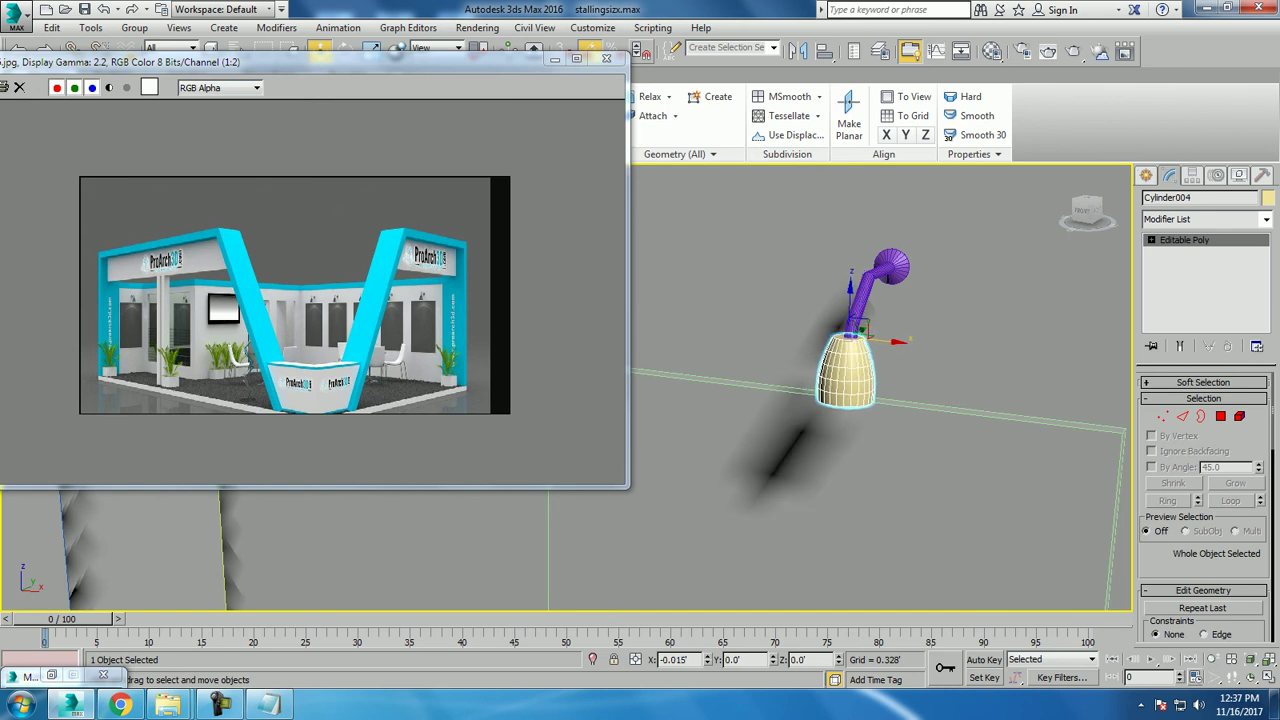
mouse_move(858, 333)
middle_mouse_down("alt")
mouse_move(866, 388)
mouse_move(876, 312)
middle_mouse_up("alt")
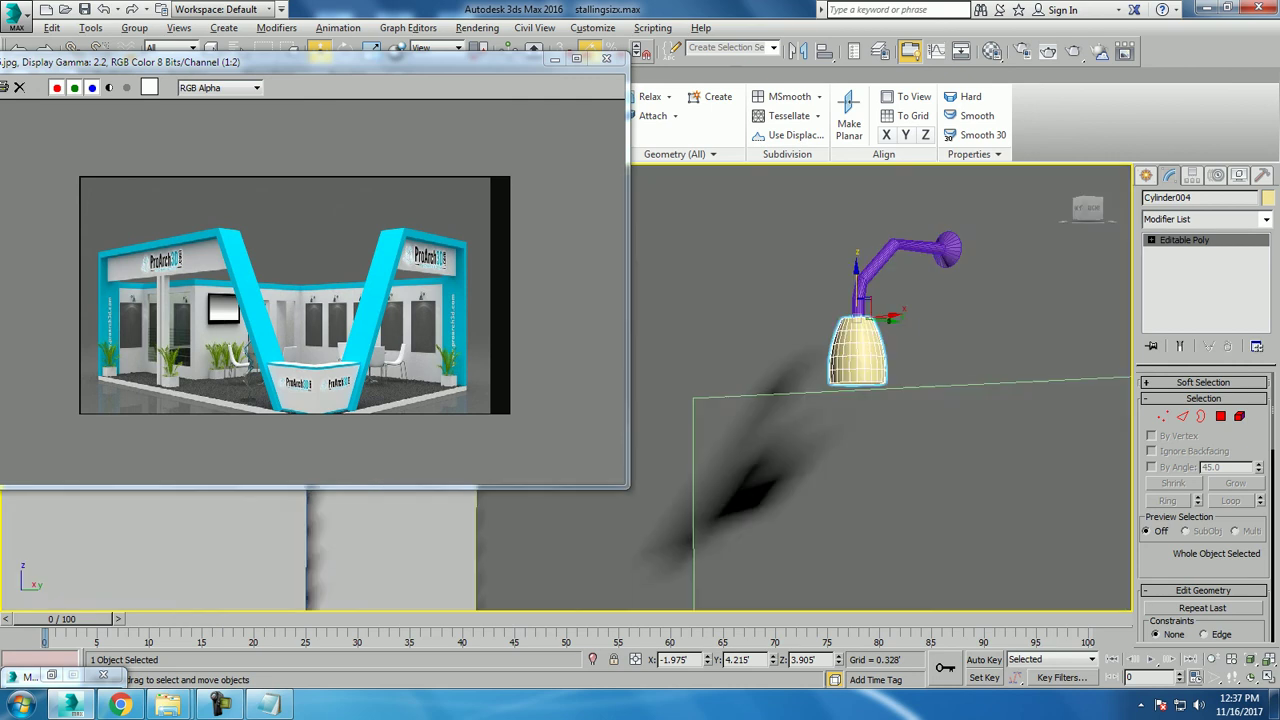
Scale the lampshade taller along its height.
right_click(858, 318)
left_click(870, 386)
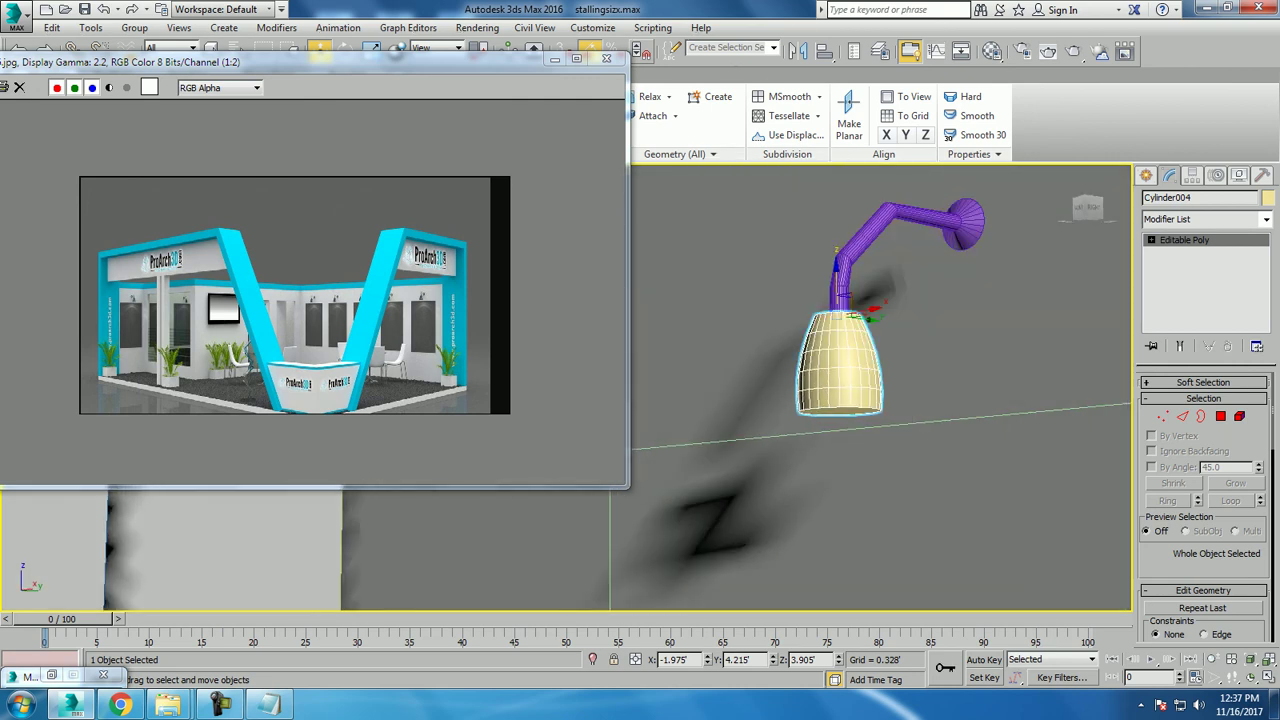
left_click_drag(840, 345, 840, 322)
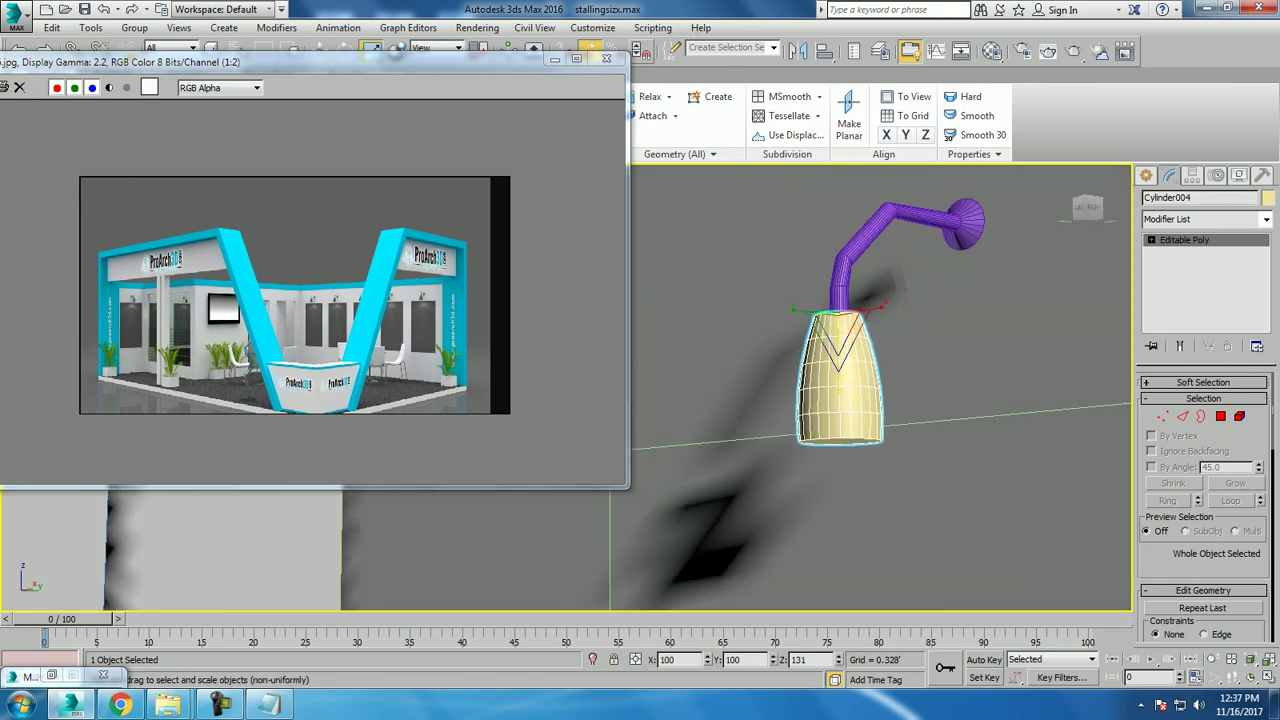
middle_click_drag(850, 330, 872, 340, "alt")
Tilt the lampshade about 14.69° around the X axis.
key("e")
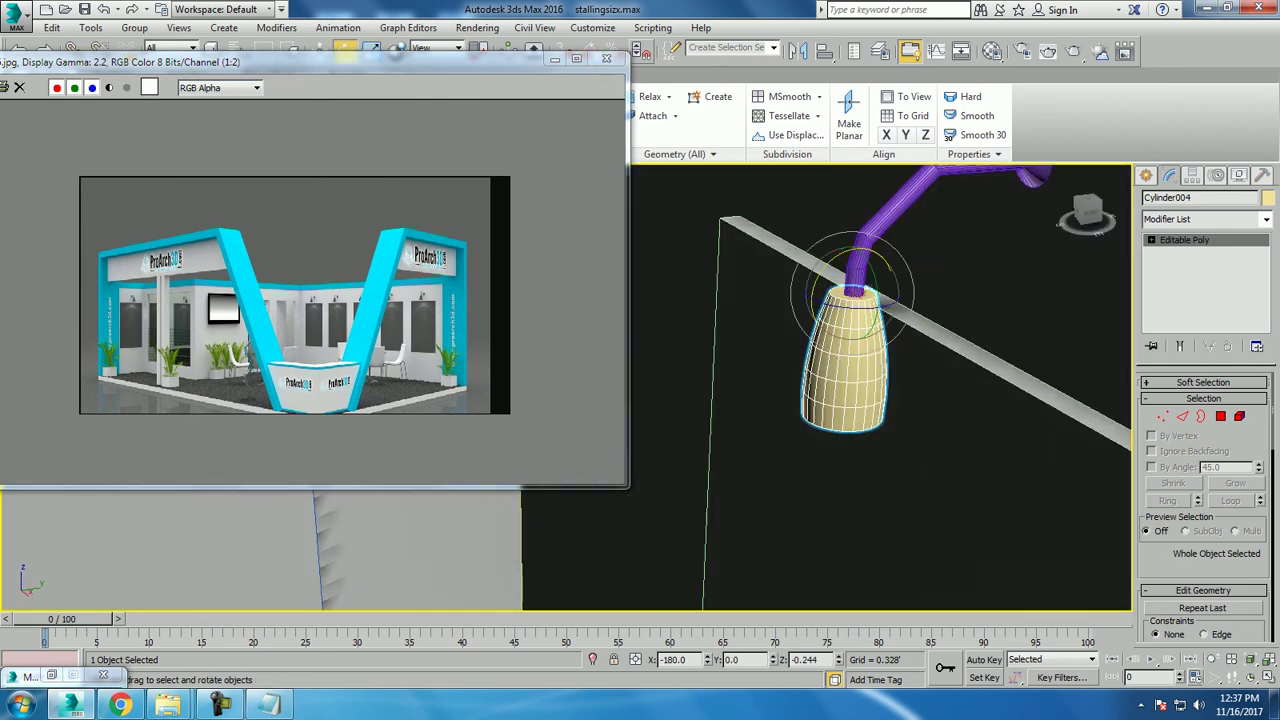
left_click_drag(818, 290, 814, 306)
key("w")
key("z")
scroll(840, 340, "down", 3)
scroll(840, 340, "down", 2)
middle_click_drag(840, 340, 870, 340, "alt")
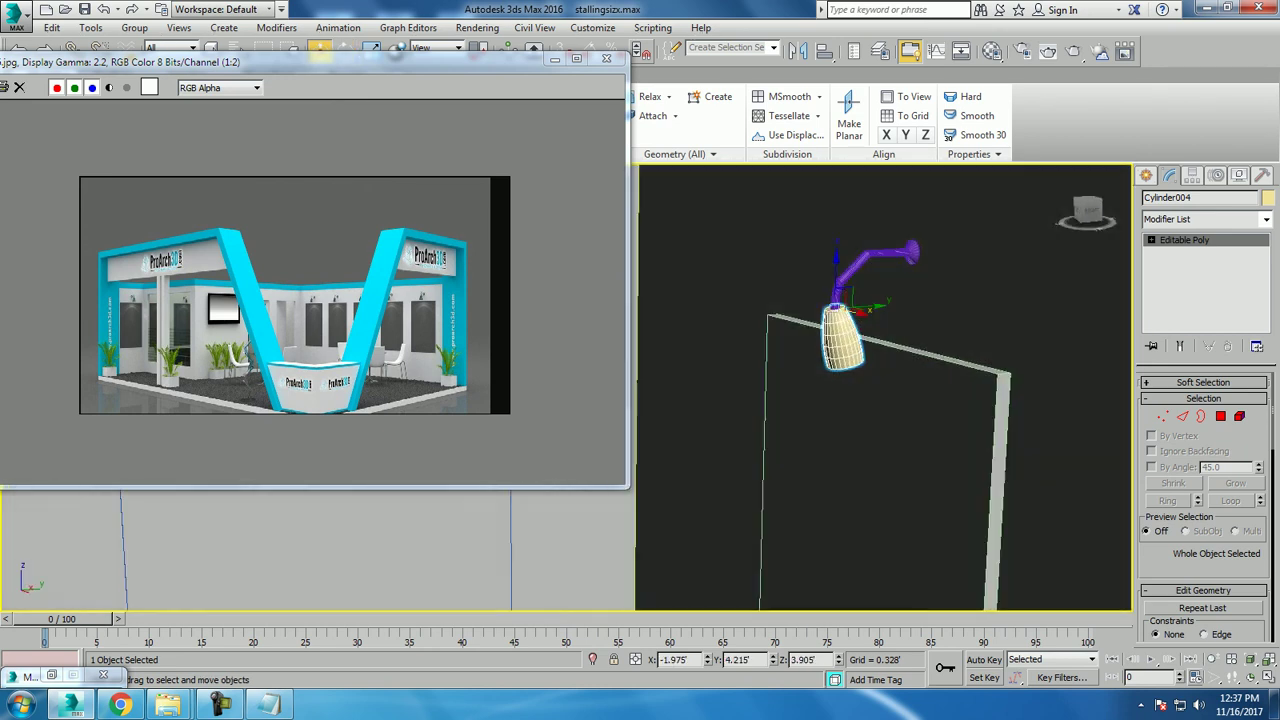
Select the shade and lamp arm together and assign them the grey Material #1.
key("z")
left_click(818, 280, "ctrl")
left_click(992, 51)
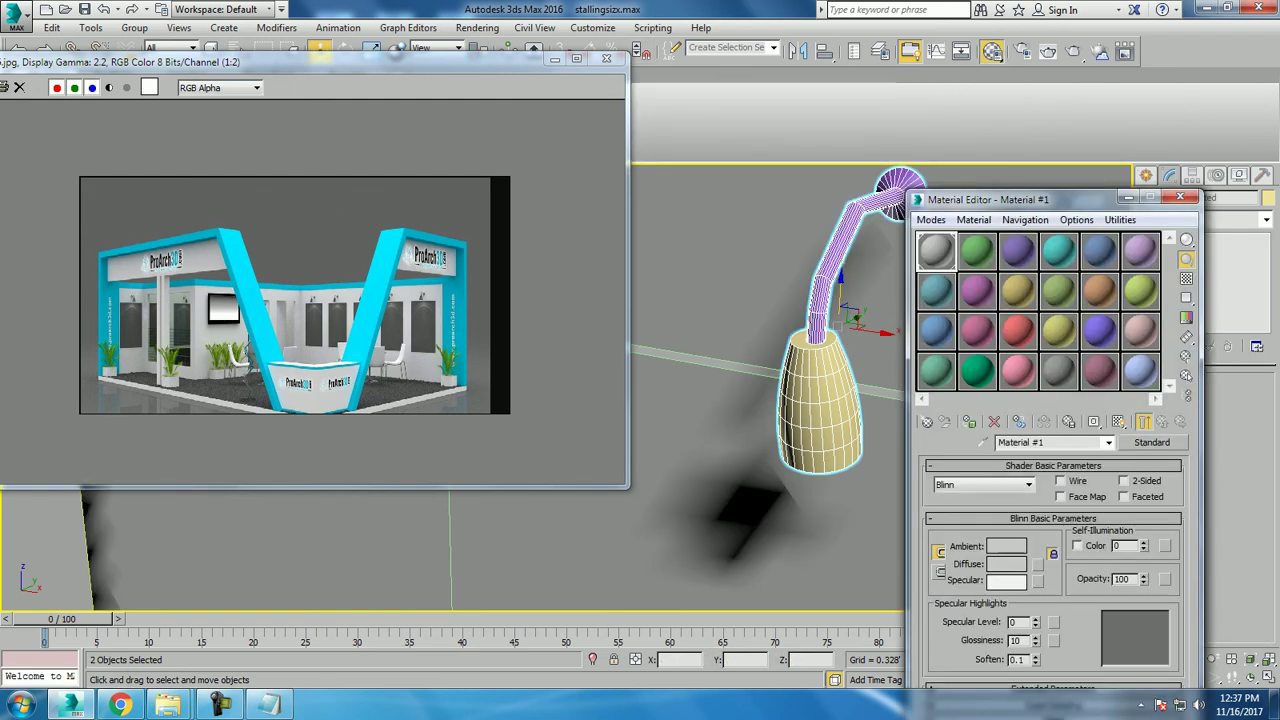
left_click(969, 421)
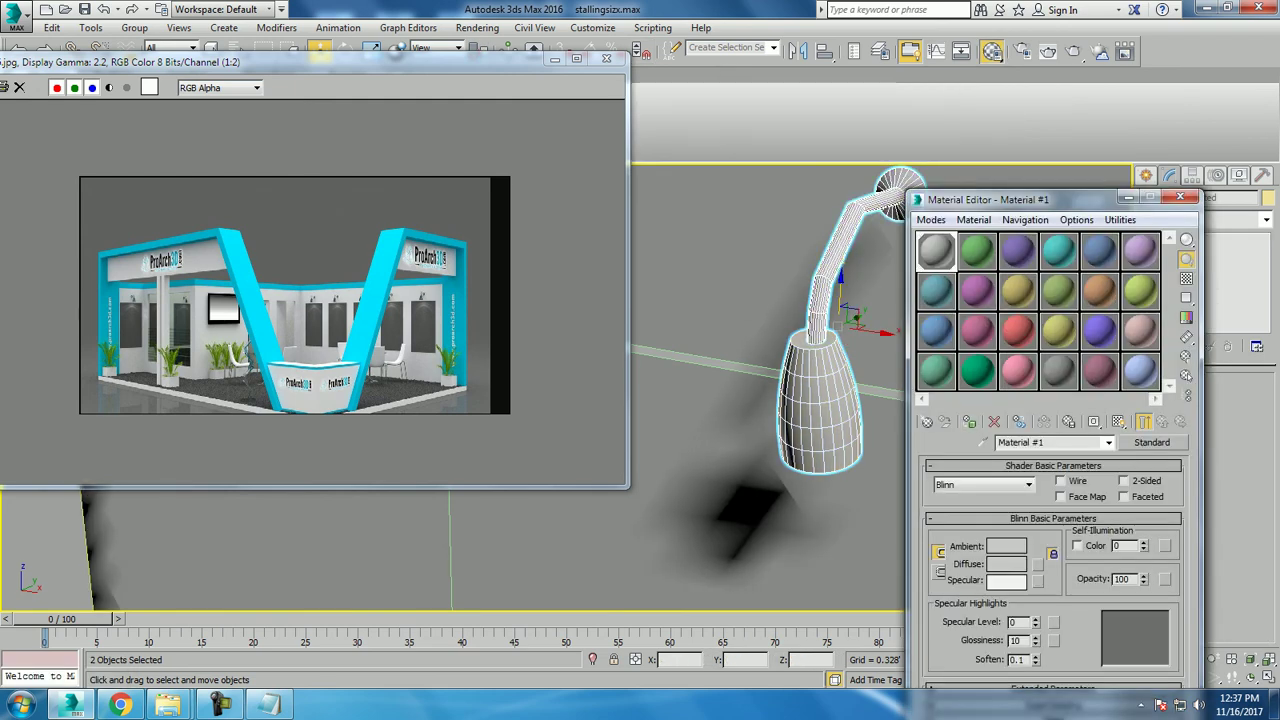
Group the lamp arm and shade as Group009.
left_click(134, 27)
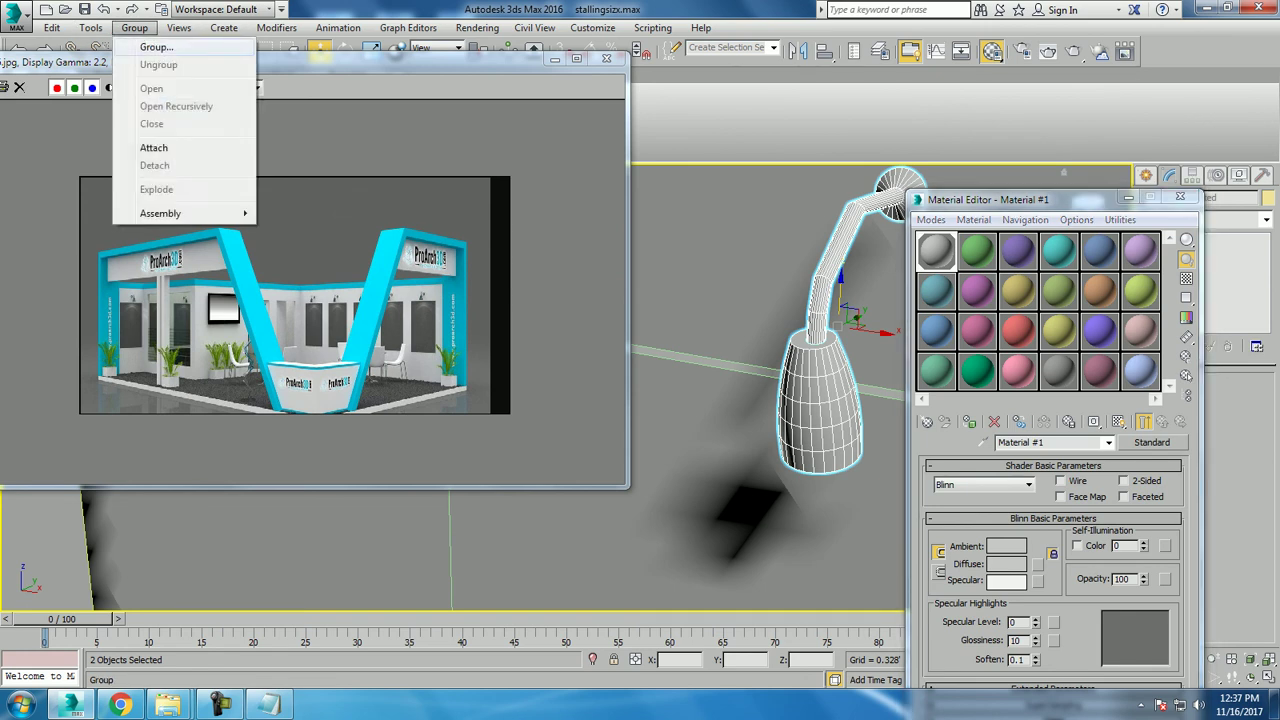
left_click(140, 44)
left_click(650, 378)
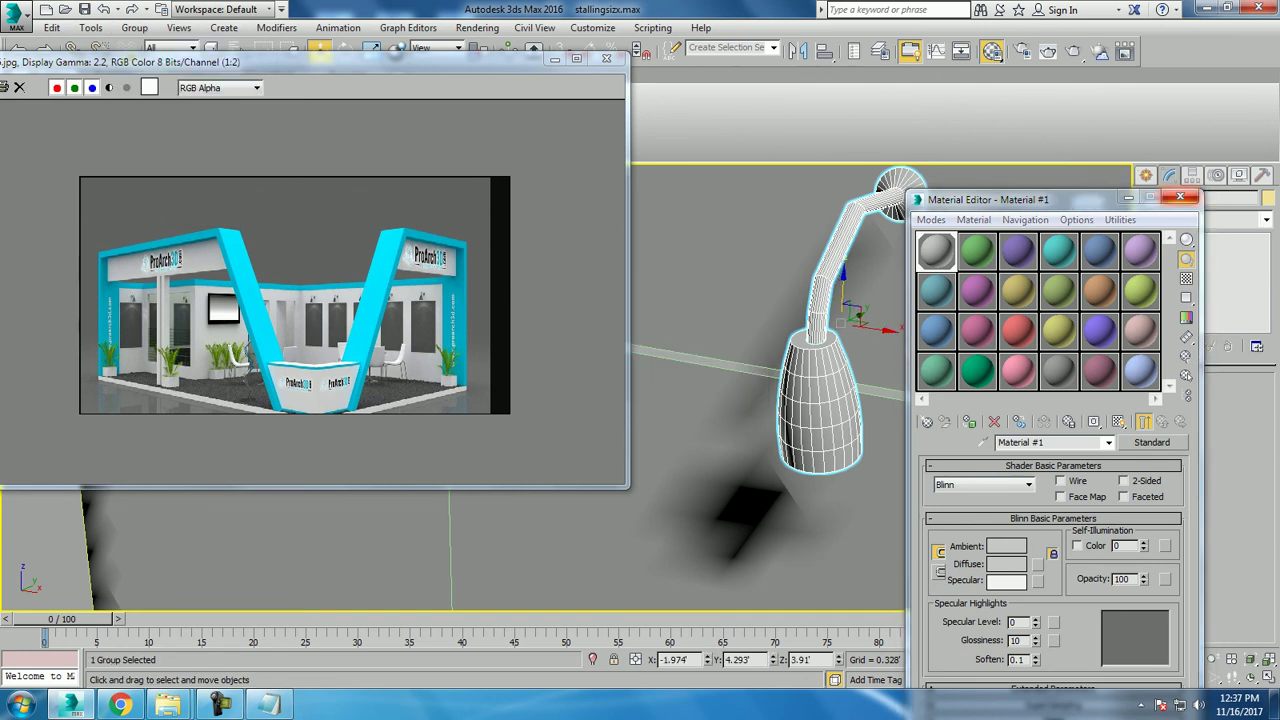
left_click(1180, 196)
scroll(850, 400, "down", 5)
Clone the lamp group as a copy onto the second back-wall panel.
scroll(850, 400, "down", 3)
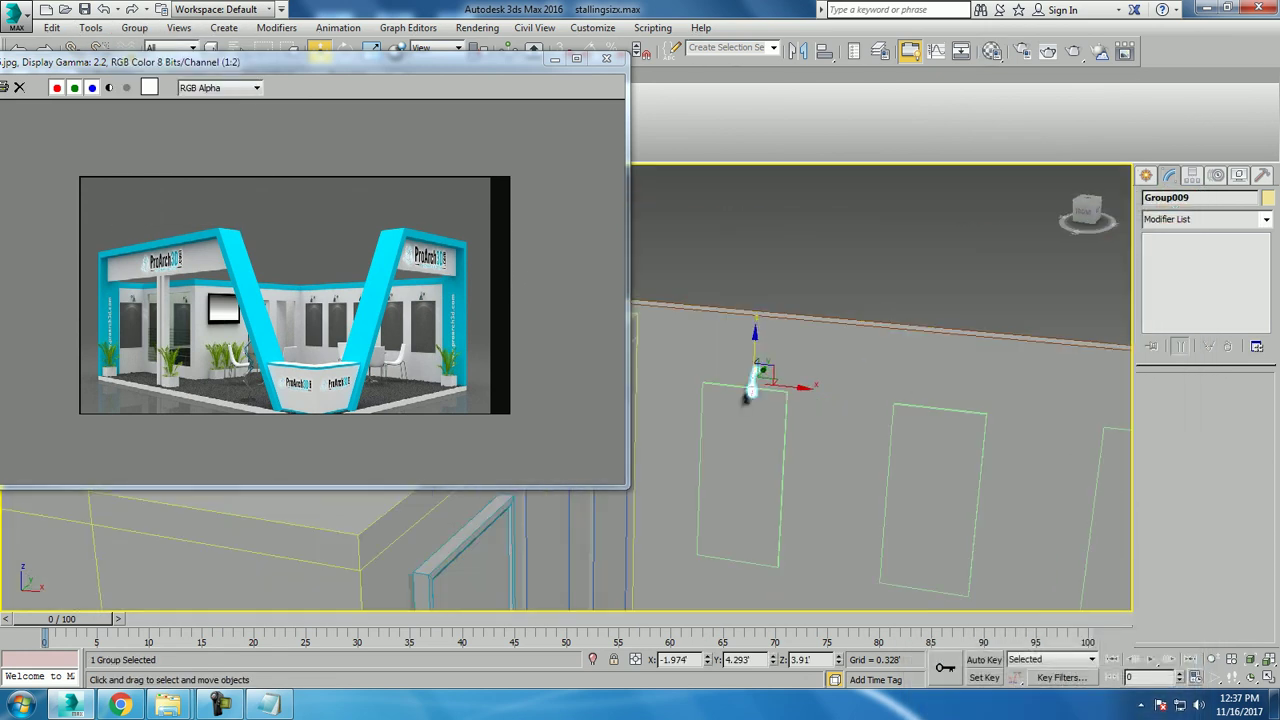
key("r")
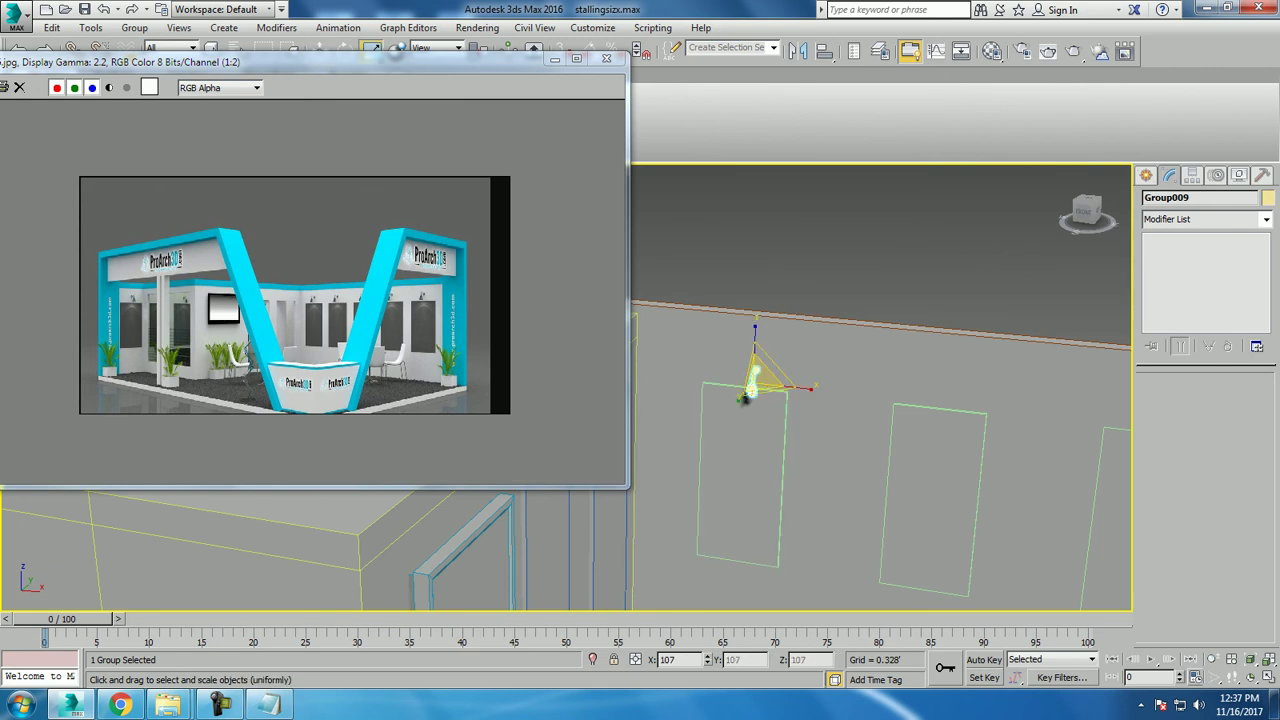
middle_click_drag(744, 398, 836, 322, "alt")
key("w")
scroll(823, 325, "up", 3)
scroll(835, 320, "down", 2)
left_click_drag(708, 322, 905, 338, "shift")
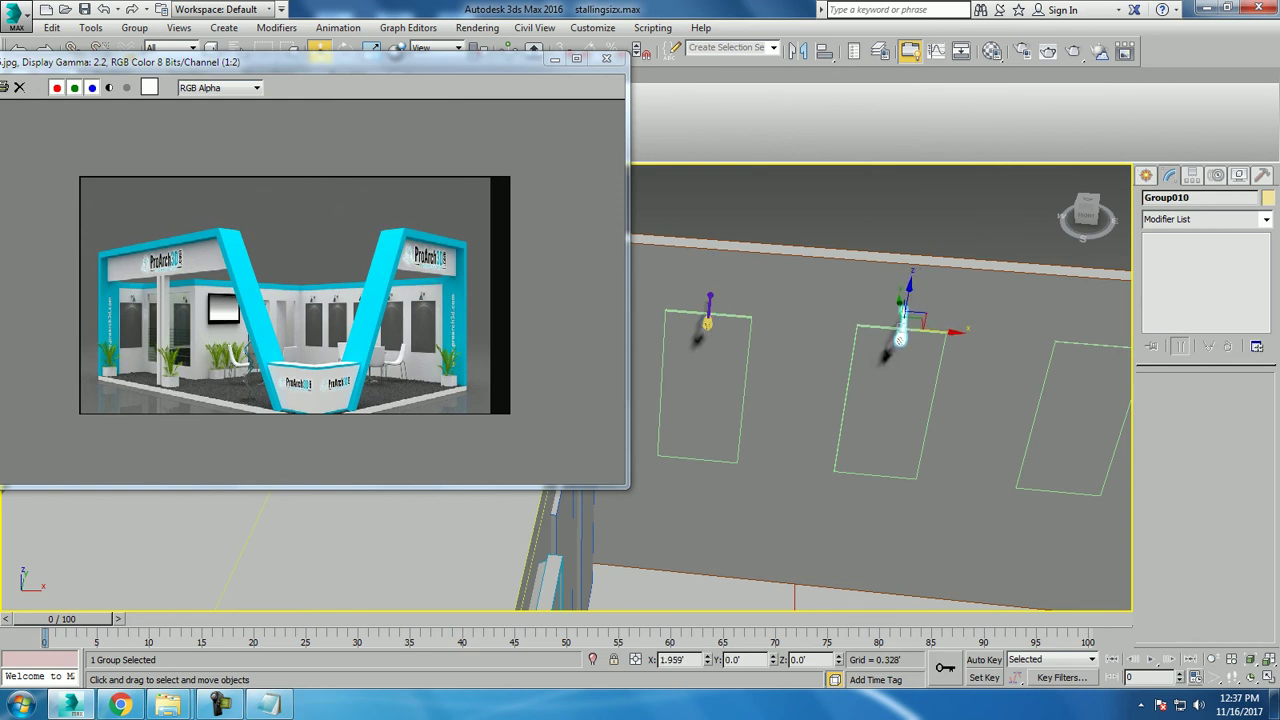
left_click(643, 420)
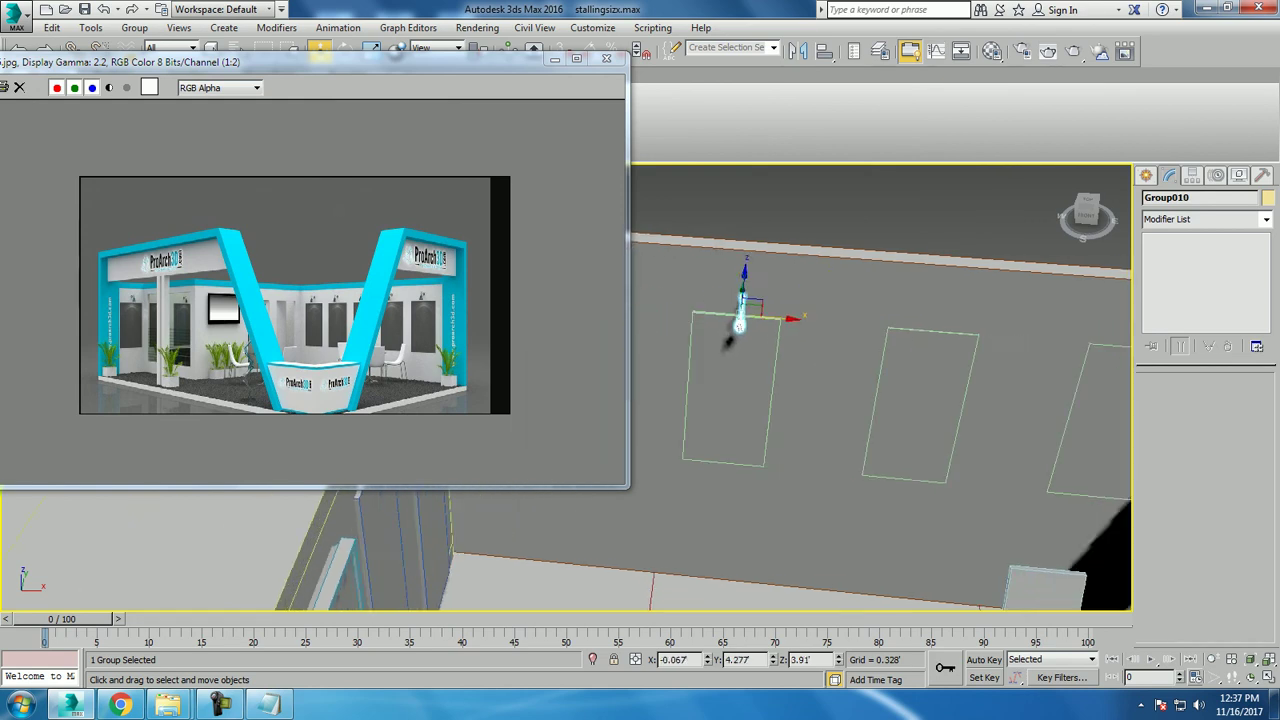
Copy the lamp onto the remaining two back-wall panels, giving four lamps in total.
left_click_drag(704, 322, 900, 338, "shift")
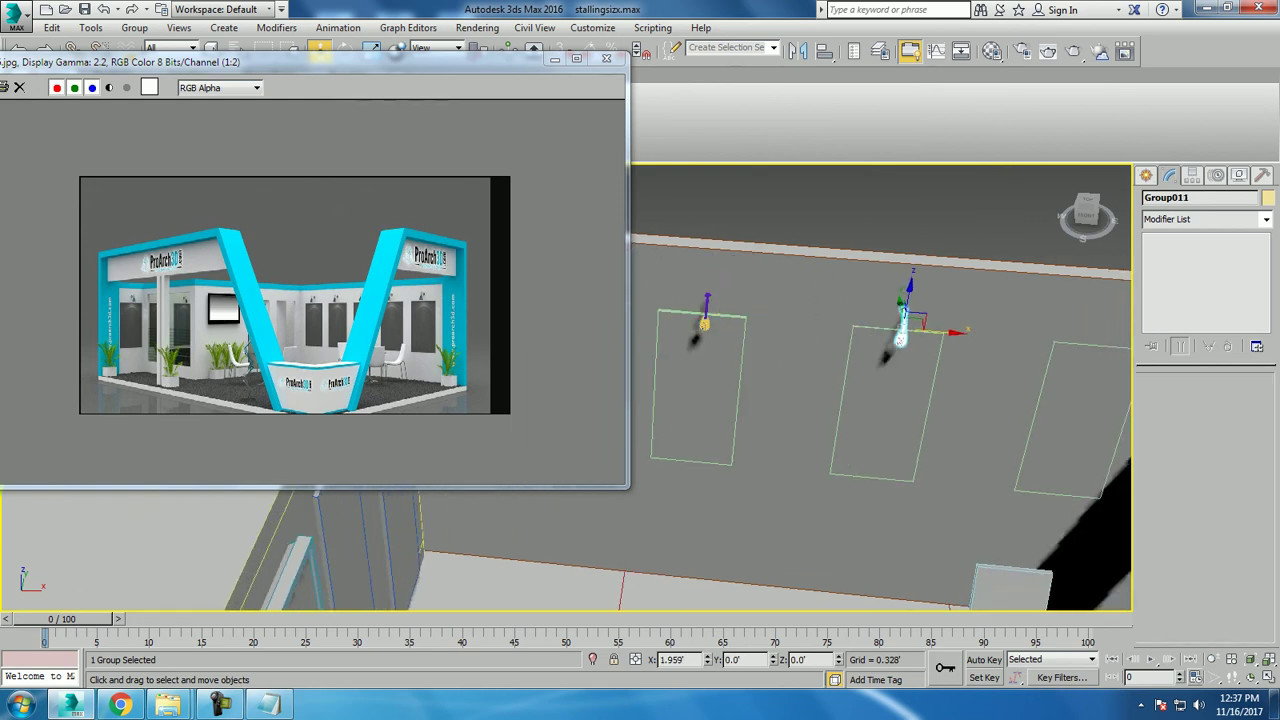
key("Return")
middle_click_drag(900, 400, 700, 380, "alt")
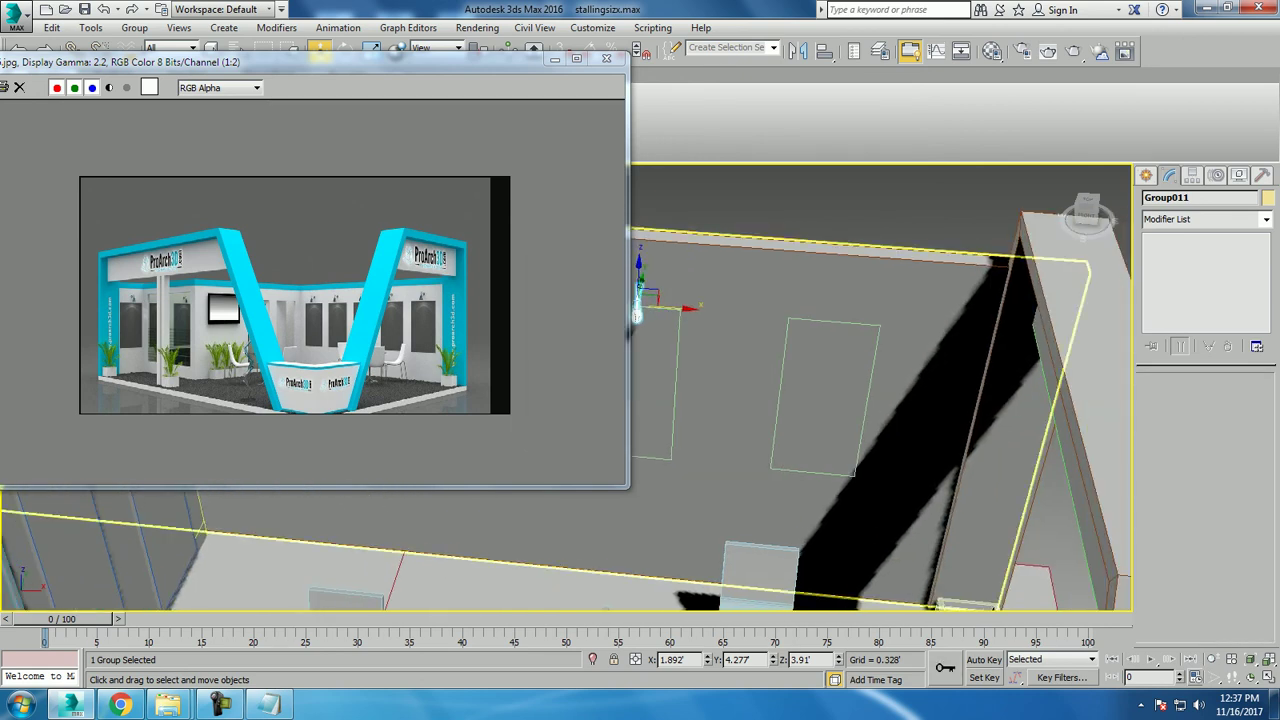
left_click_drag(640, 305, 836, 322, "shift")
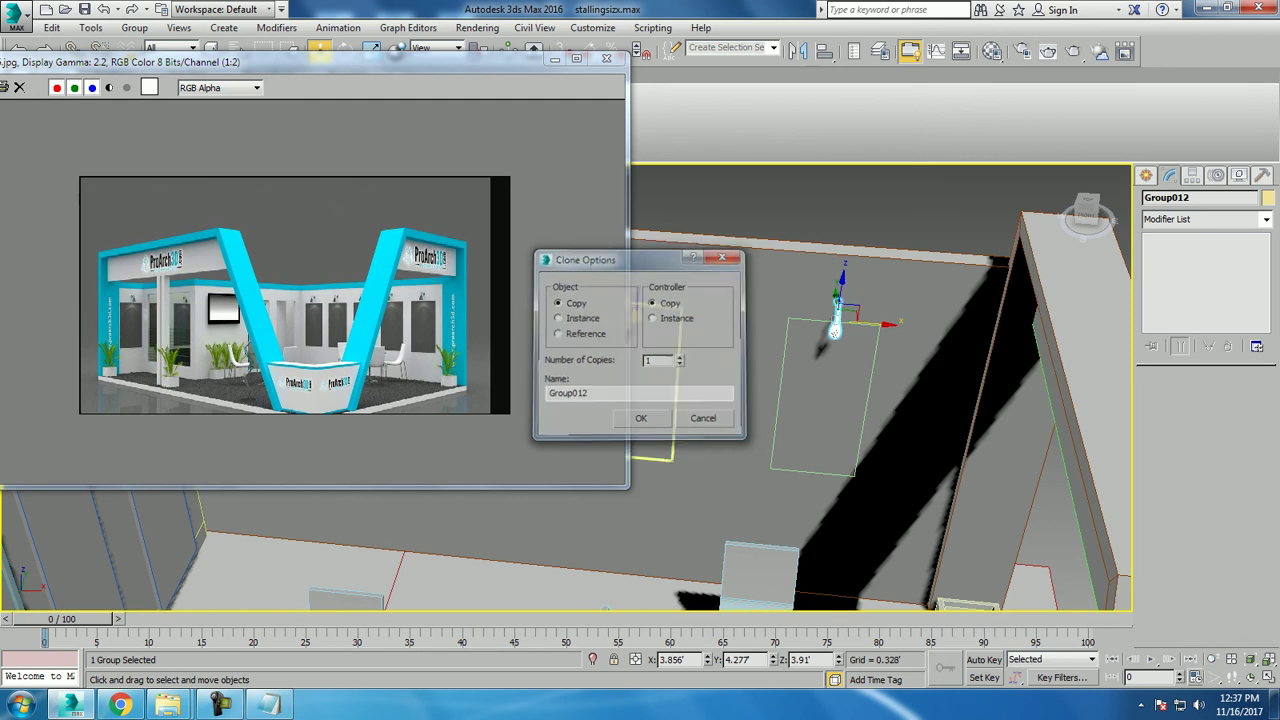
key("Return")
middle_click_drag(835, 330, 700, 380, "alt")
scroll(880, 390, "down", 2)
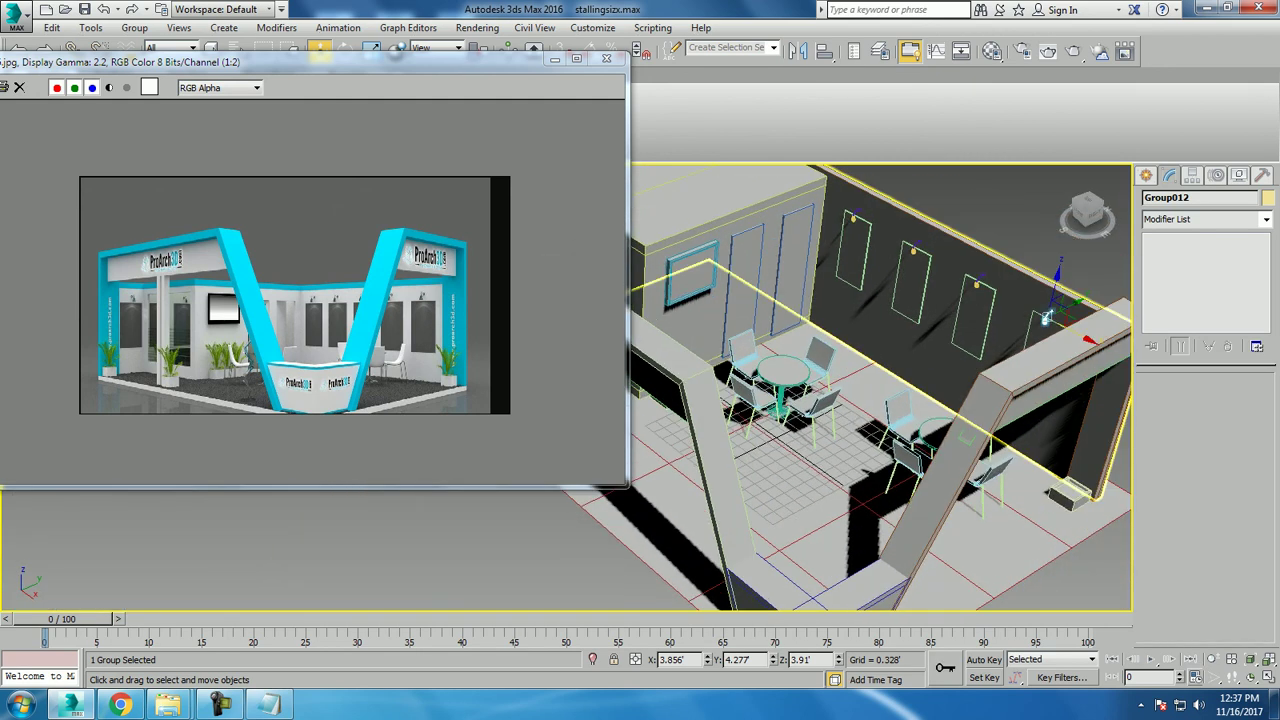
Orbit and zoom around the booth to review the new wall lamps.
scroll(880, 390, "down", 4)
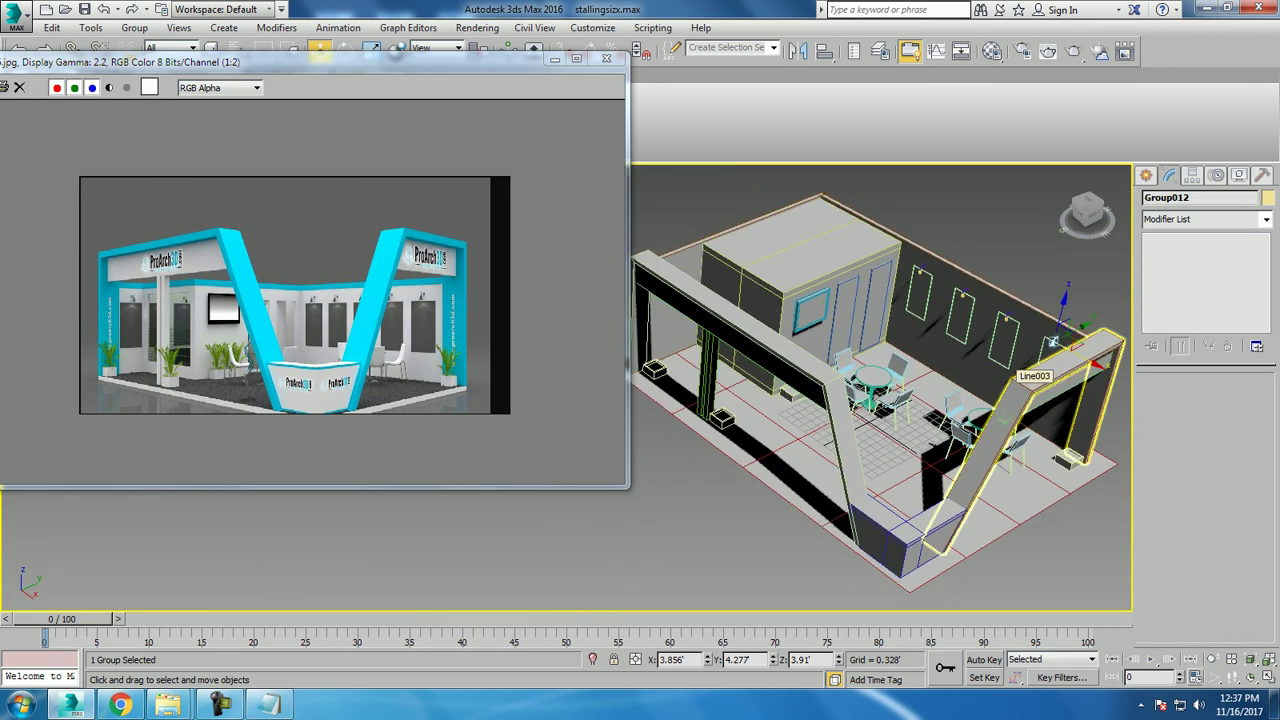
mouse_move(1015, 368)
middle_mouse_down("alt")
mouse_move(900, 380)
mouse_move(960, 385)
mouse_move(840, 388)
mouse_move(920, 392)
middle_mouse_up("alt")
scroll(900, 380, "up", 3)
scroll(900, 380, "down", 2)
scroll(920, 392, "up", 2)
Clear the selection and bring the Notepad tutorial notes to the front.
key("ctrl+d")
scroll(920, 392, "up", 1)
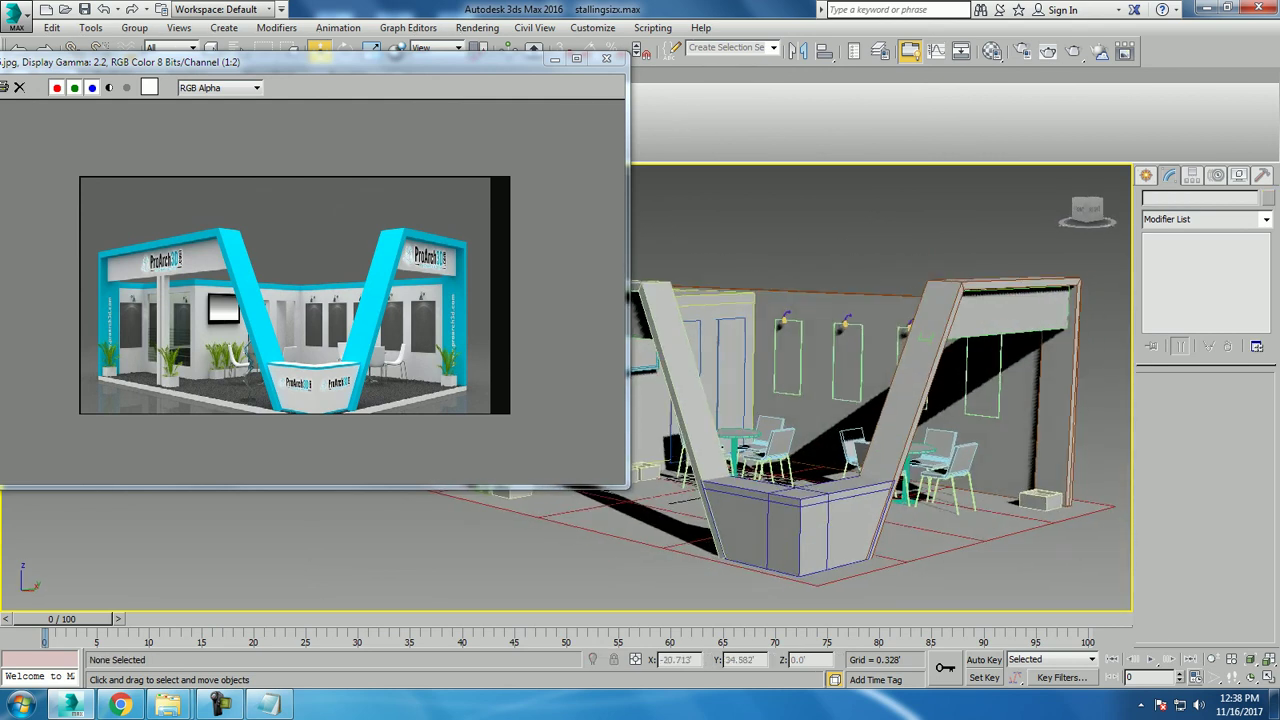
scroll(905, 312, "up", 2)
scroll(905, 312, "up", 1)
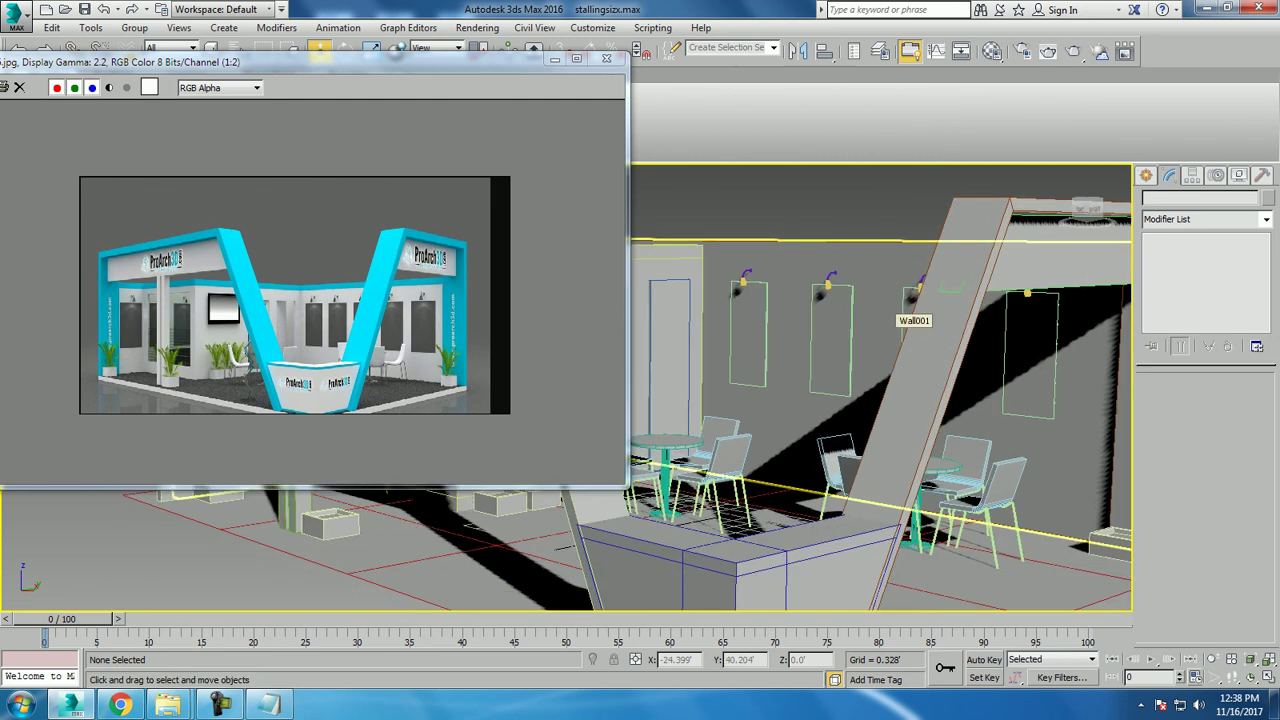
left_click(268, 705)
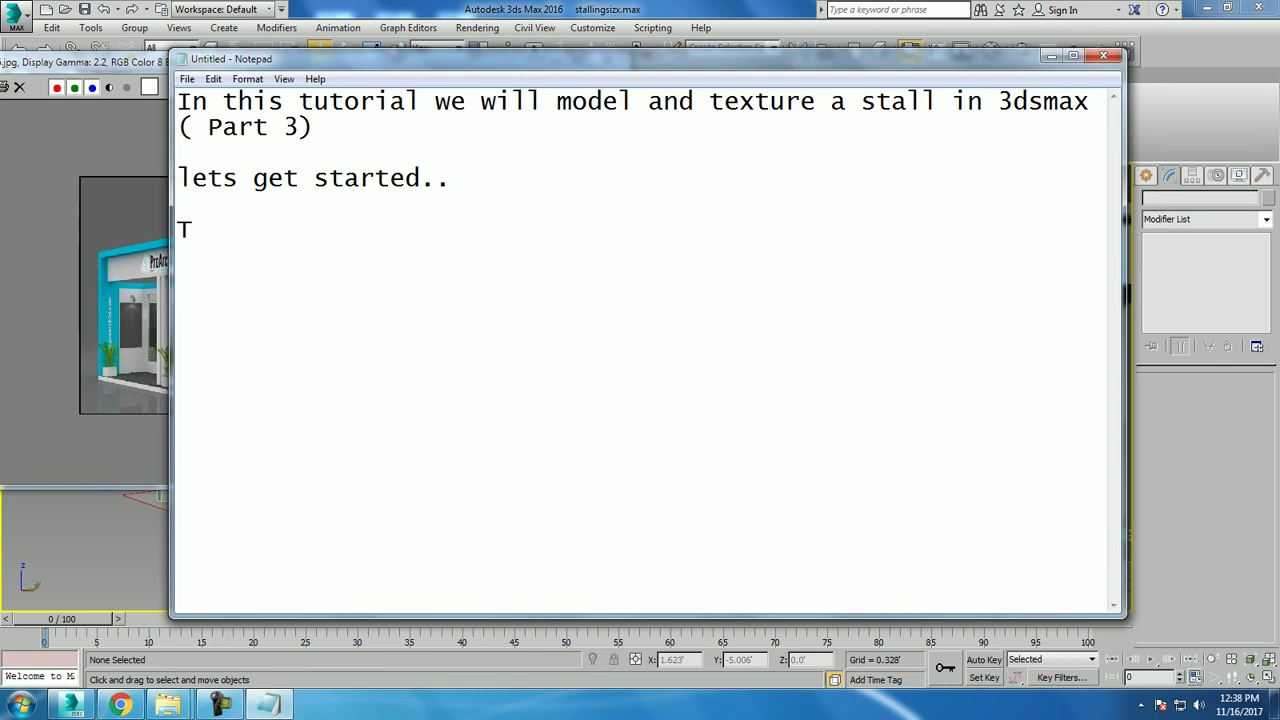
Begin typing the 'Thanks for watching..' line beneath 'lets get started..'.
type("hanks for wat")
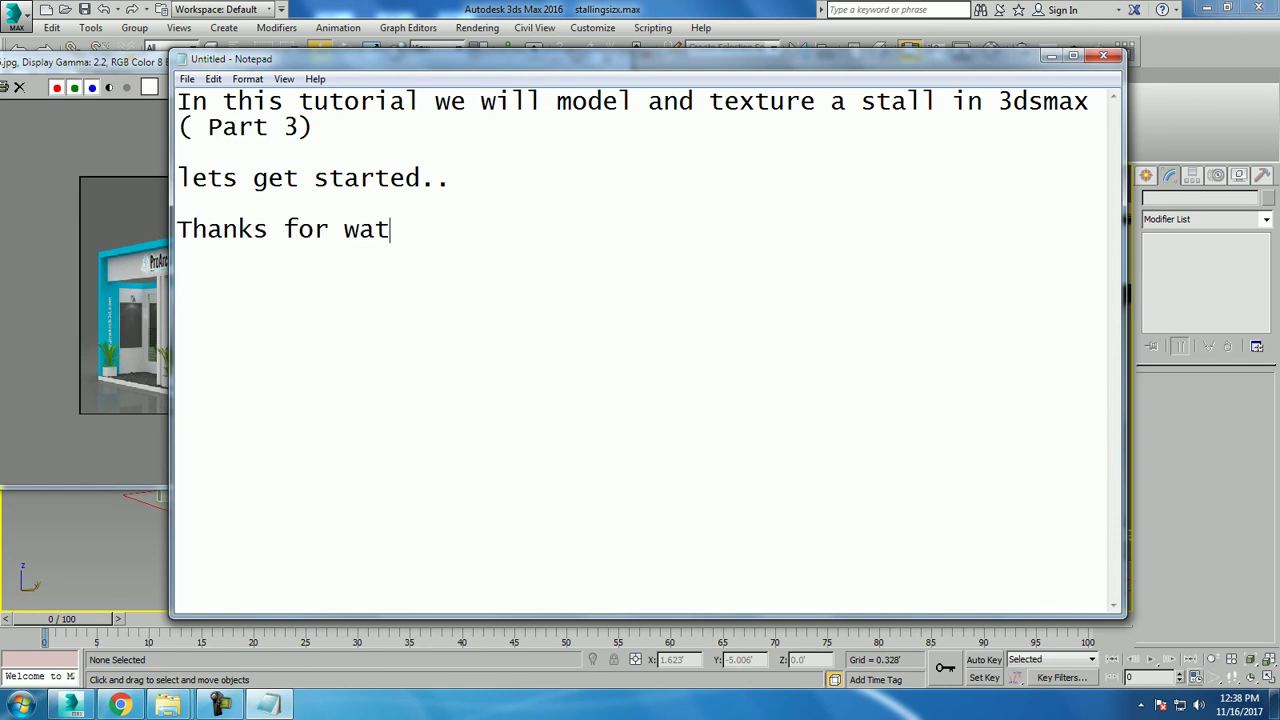
type("ching..")
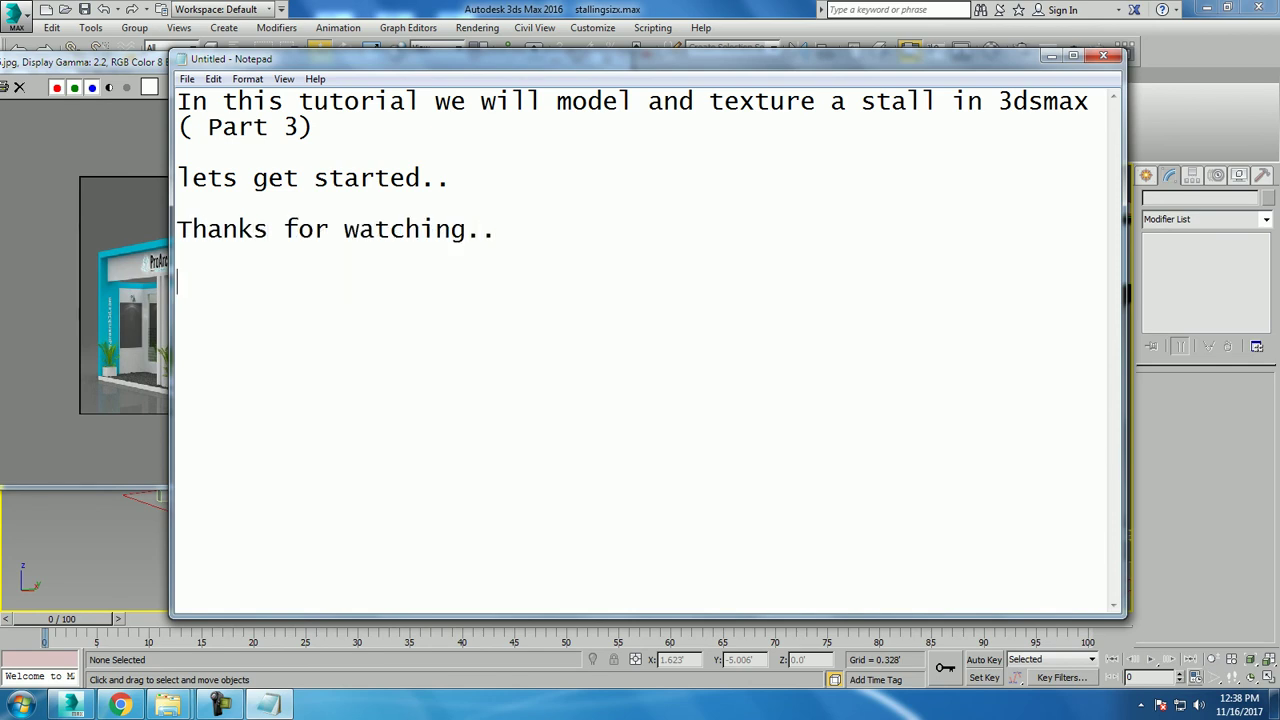